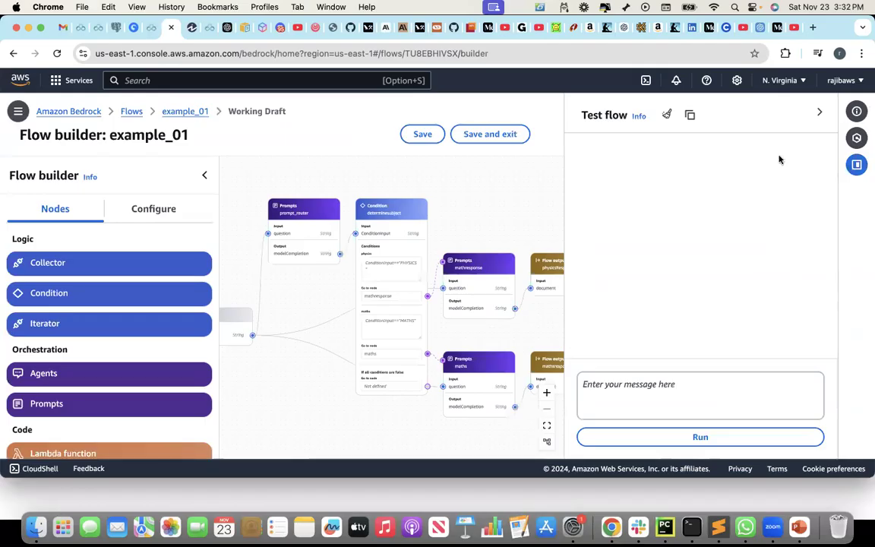
Close the test panel and examine the configuration of the flow input node
{"action": "left_click", "coordinate": [820, 112]}
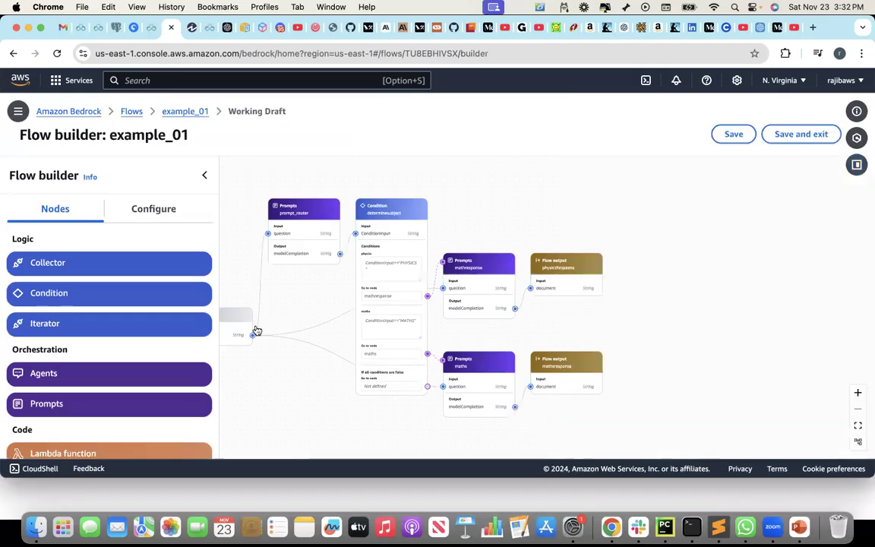
{"action": "left_click_drag", "start_coordinate": [304, 294], "coordinate": [365, 285]}
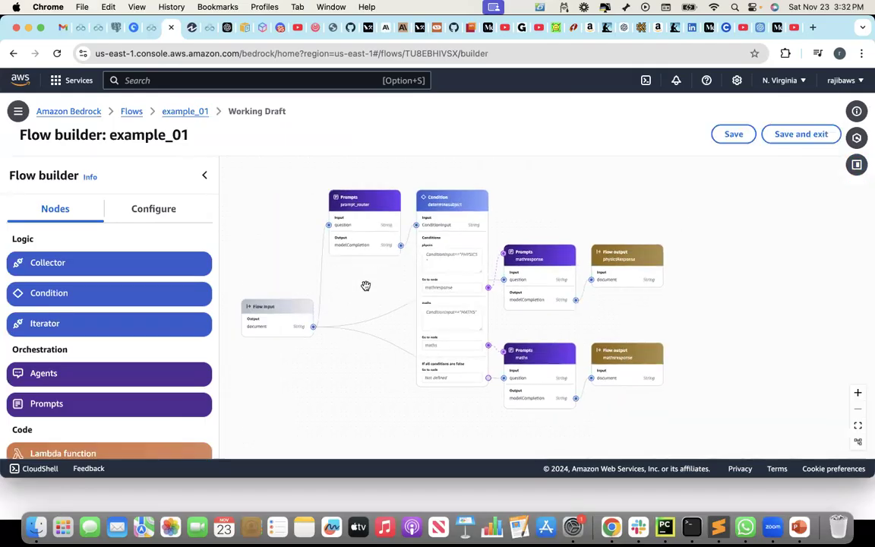
{"action": "left_click", "coordinate": [290, 305]}
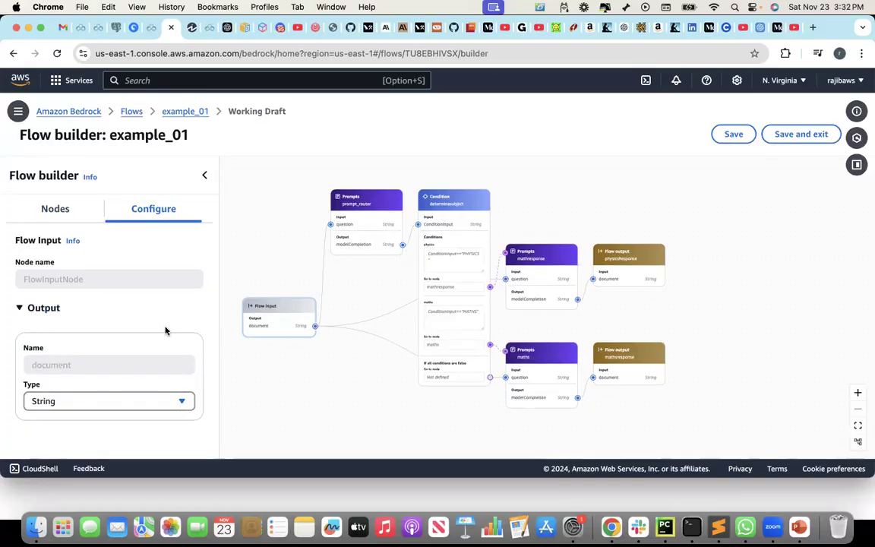
Examine the prompt_router node's configuration, including its model, subject-extraction message and output
{"action": "left_click", "coordinate": [387, 207]}
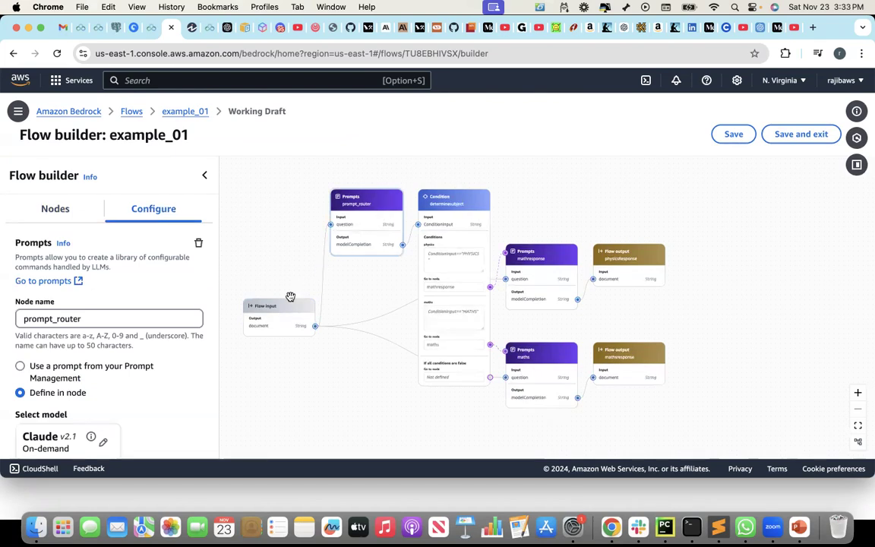
{"action": "scroll", "coordinate": [183, 355], "scroll_direction": "down", "scroll_amount": 5}
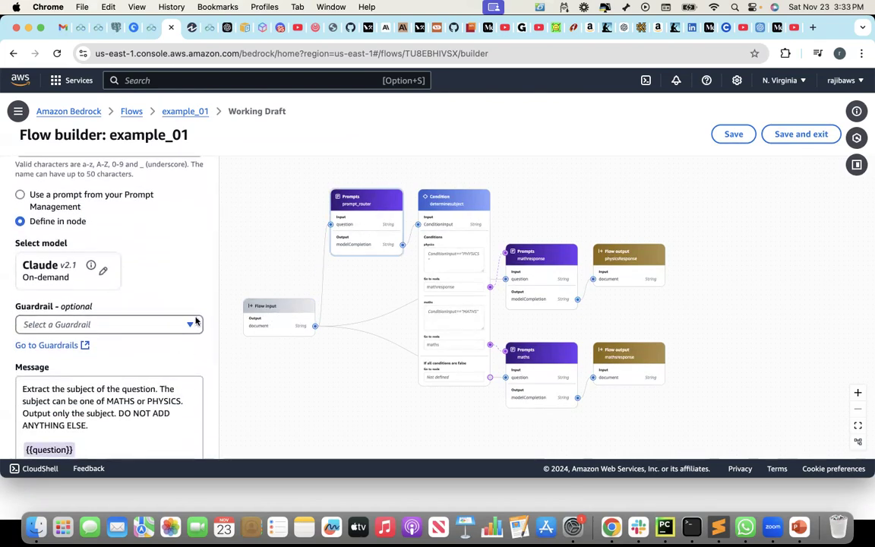
{"action": "scroll", "coordinate": [175, 357], "scroll_direction": "down", "scroll_amount": 2}
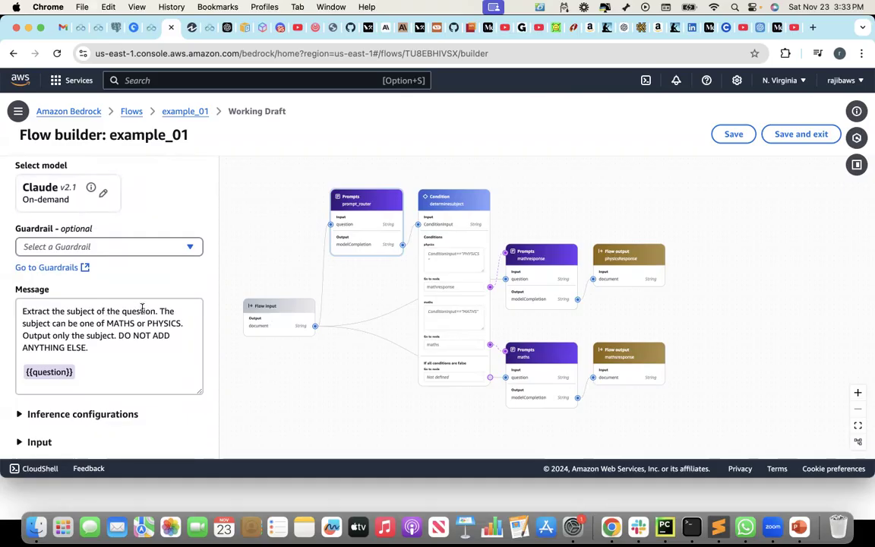
{"action": "double_click", "coordinate": [119, 323]}
{"action": "left_click", "coordinate": [167, 323]}
{"action": "double_click", "coordinate": [167, 323]}
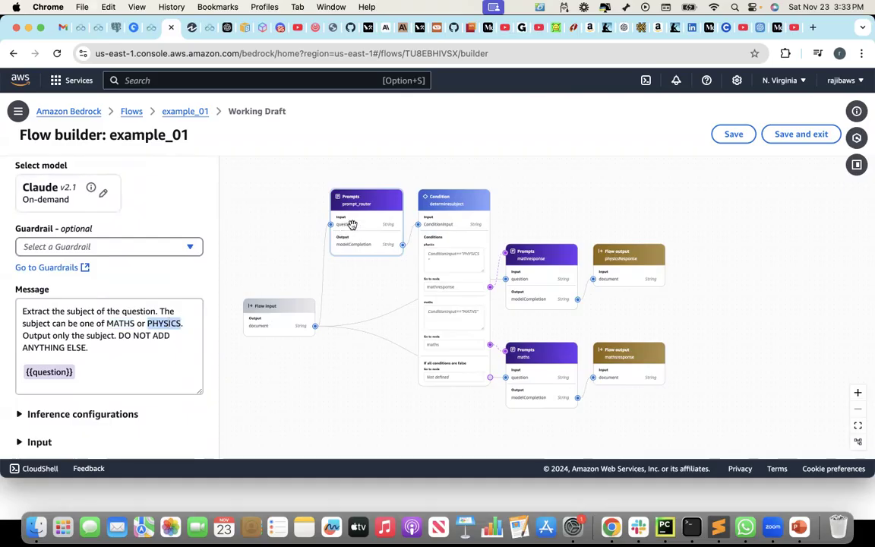
{"action": "left_click", "coordinate": [385, 196]}
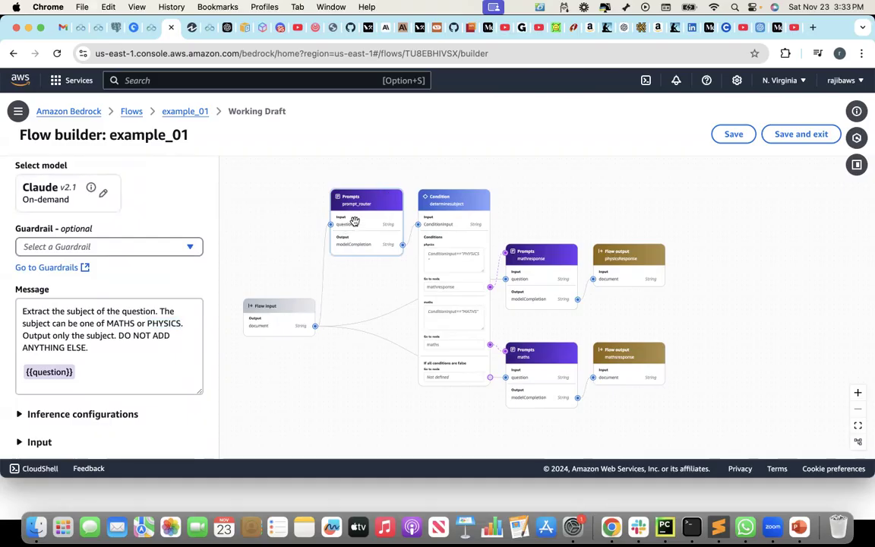
{"action": "left_click", "coordinate": [125, 324]}
{"action": "scroll", "coordinate": [177, 324], "scroll_direction": "up", "scroll_amount": 3}
{"action": "scroll", "coordinate": [177, 324], "scroll_direction": "up", "scroll_amount": 4}
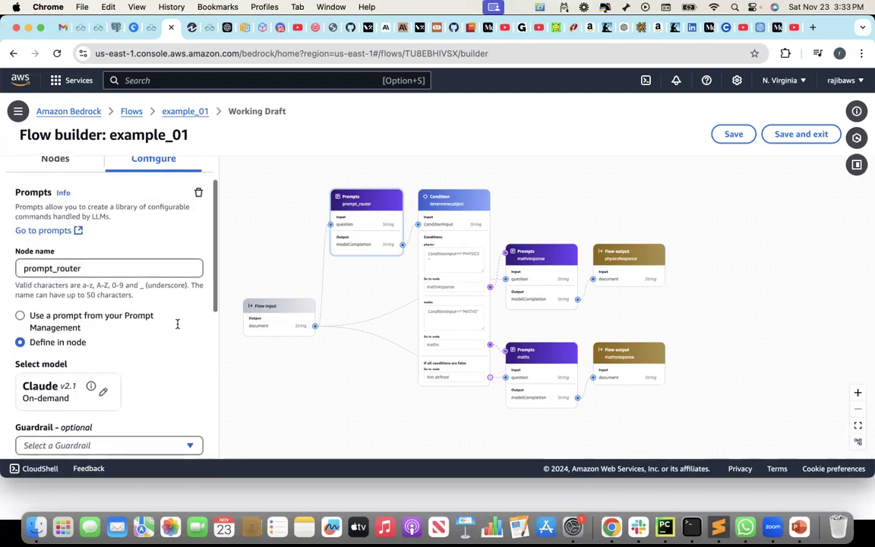
{"action": "scroll", "coordinate": [177, 328], "scroll_direction": "down", "scroll_amount": 5}
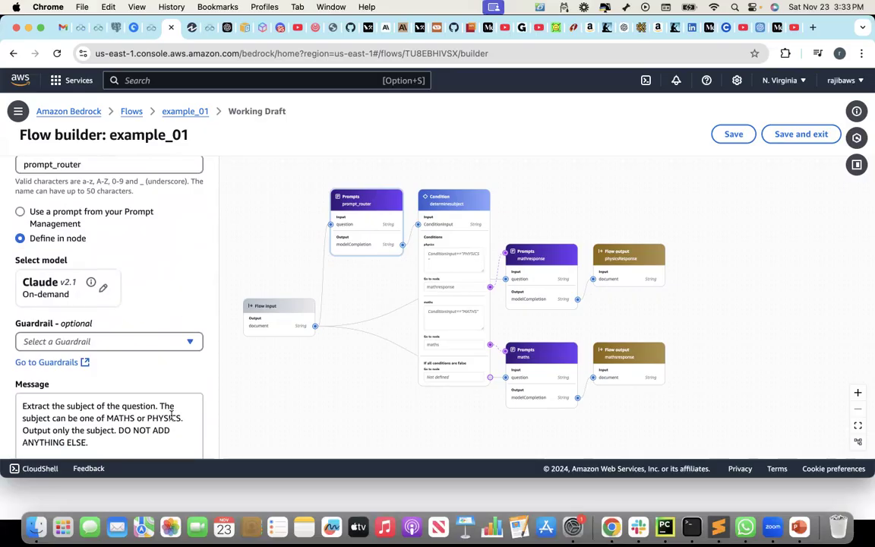
{"action": "scroll", "coordinate": [170, 415], "scroll_direction": "down", "scroll_amount": 4}
{"action": "scroll", "coordinate": [171, 415], "scroll_direction": "down", "scroll_amount": 3}
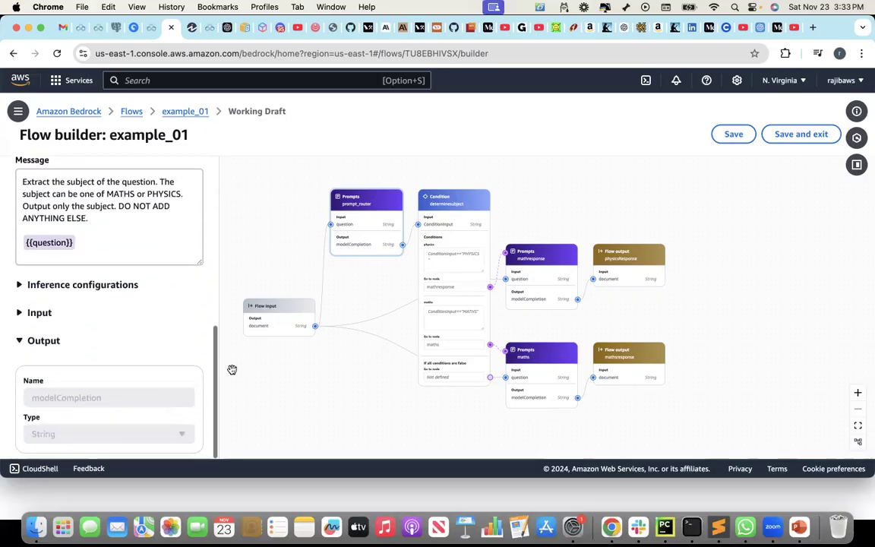
Examine the condition node's input name and compare it with the expressions of its physics and maths conditions
{"action": "left_click", "coordinate": [461, 200]}
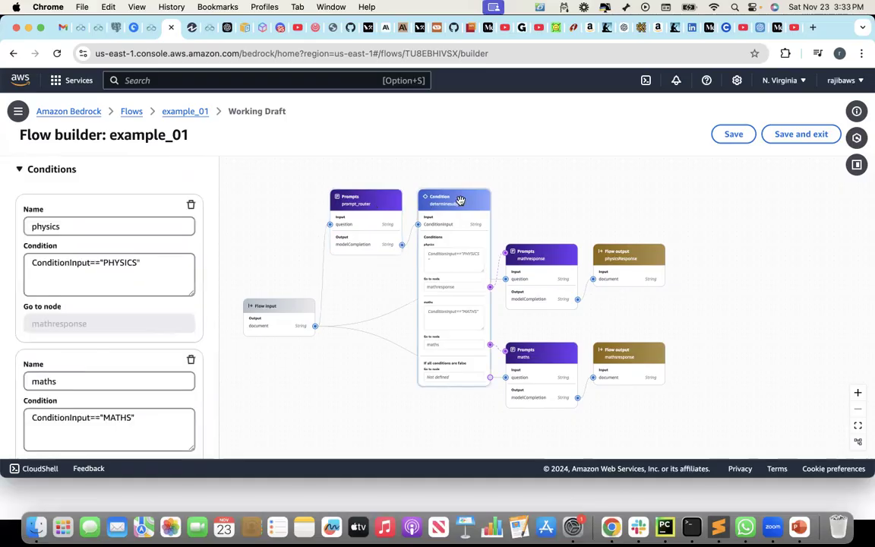
{"action": "scroll", "coordinate": [160, 317], "scroll_direction": "up", "scroll_amount": 2}
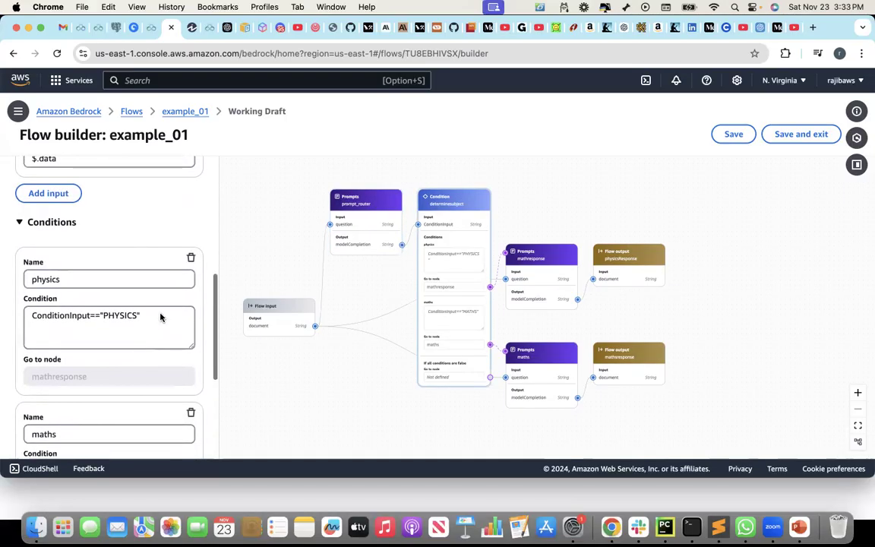
{"action": "scroll", "coordinate": [161, 316], "scroll_direction": "up", "scroll_amount": 5}
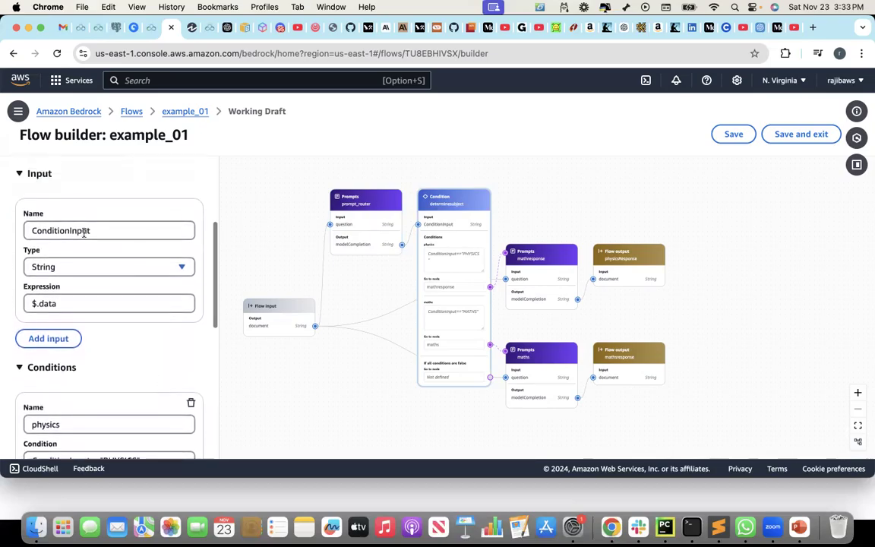
{"action": "double_click", "coordinate": [77, 228]}
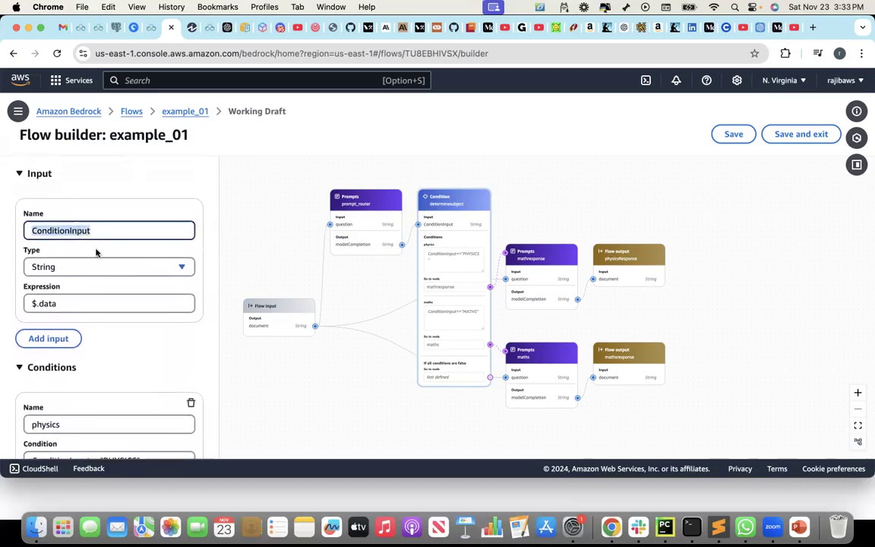
{"action": "scroll", "coordinate": [127, 329], "scroll_direction": "down", "scroll_amount": 1}
{"action": "scroll", "coordinate": [127, 329], "scroll_direction": "down", "scroll_amount": 3}
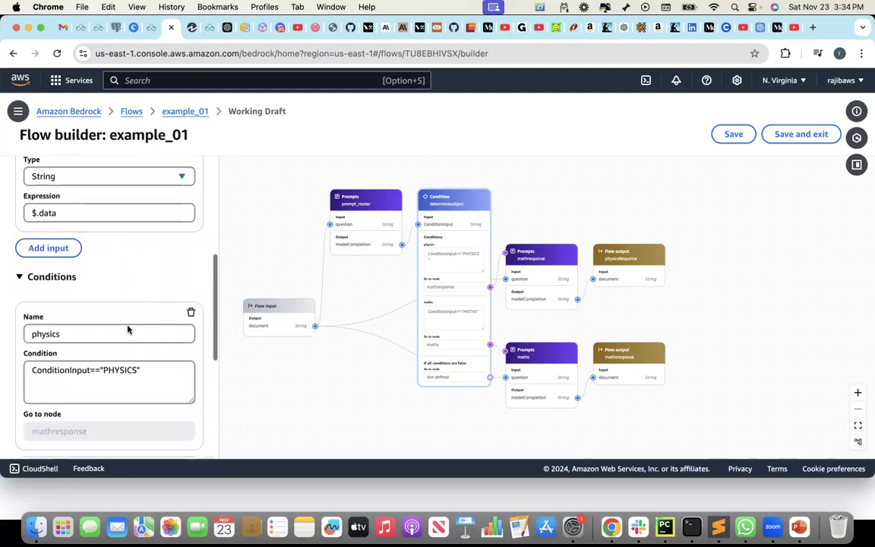
{"action": "double_click", "coordinate": [77, 355]}
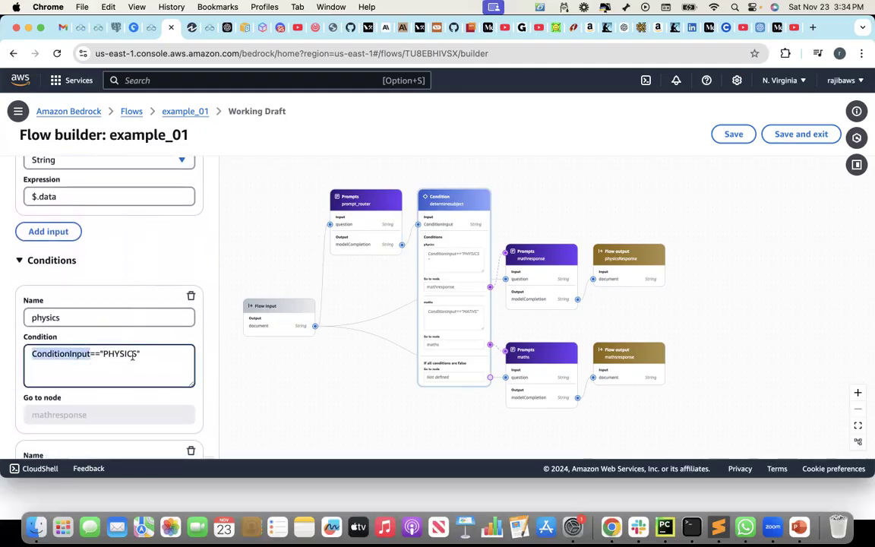
{"action": "double_click", "coordinate": [120, 354]}
{"action": "left_click", "coordinate": [385, 203]}
{"action": "left_click", "coordinate": [440, 202]}
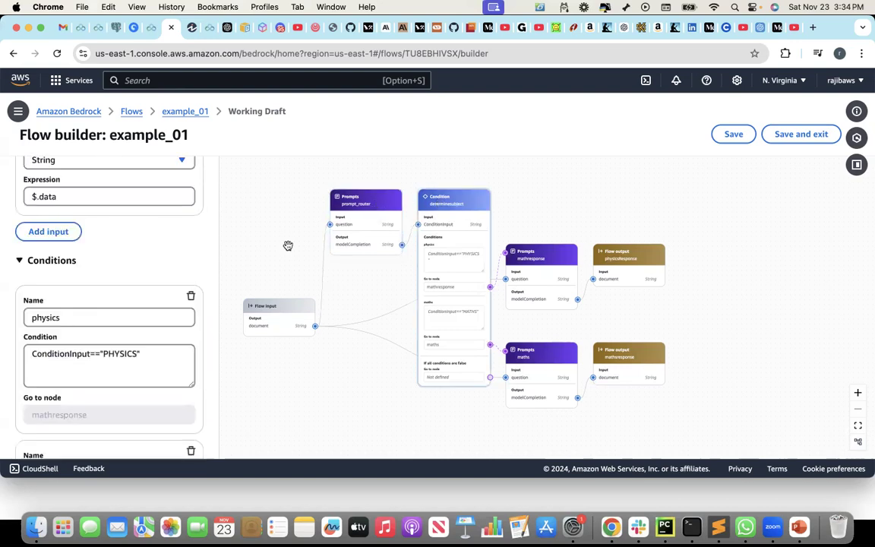
{"action": "scroll", "coordinate": [143, 367], "scroll_direction": "down", "scroll_amount": 2}
{"action": "scroll", "coordinate": [143, 366], "scroll_direction": "down", "scroll_amount": 3}
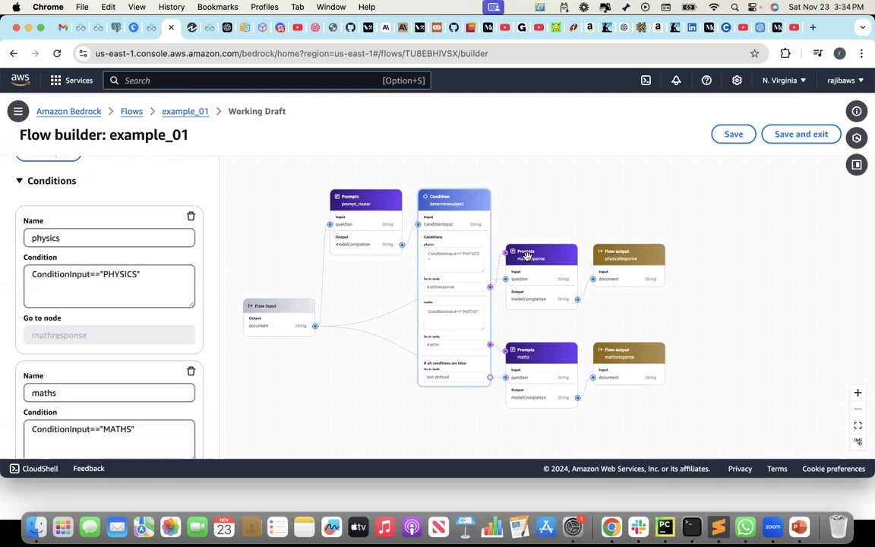
{"action": "scroll", "coordinate": [124, 346], "scroll_direction": "down", "scroll_amount": 2}
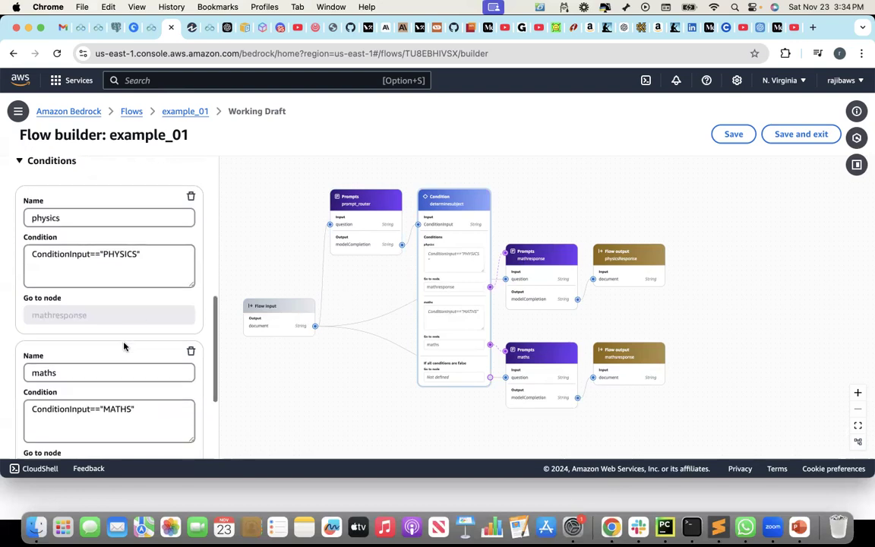
{"action": "scroll", "coordinate": [125, 346], "scroll_direction": "down", "scroll_amount": 5}
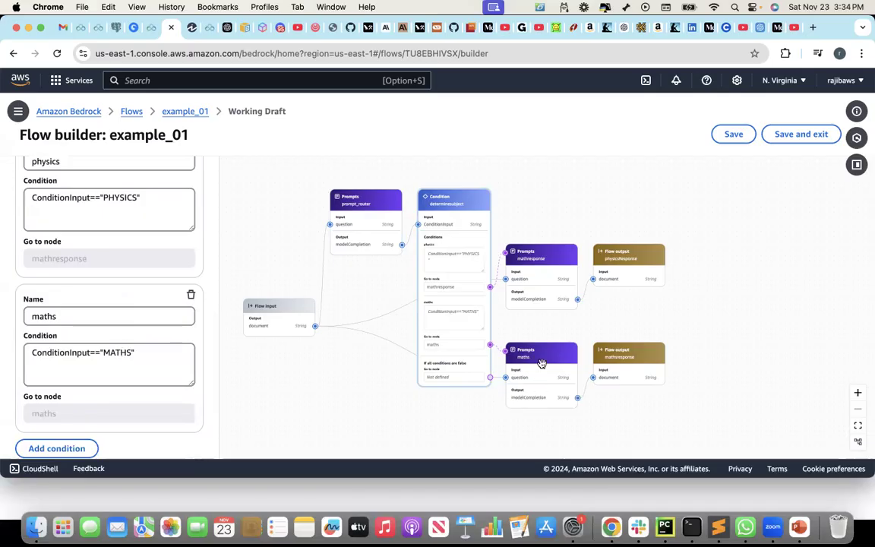
Review the physics and maths answering prompts together with the flow output node each one feeds
{"action": "left_click", "coordinate": [553, 256]}
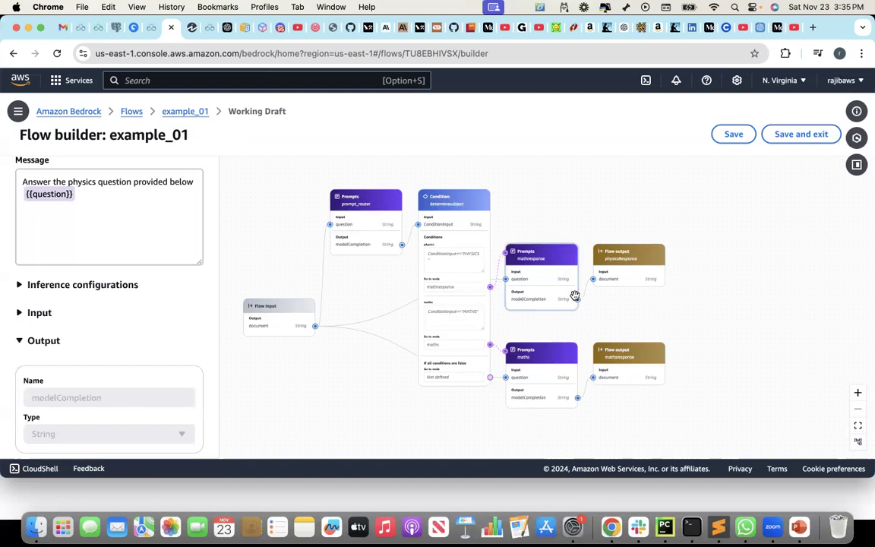
{"action": "left_click_drag", "start_coordinate": [575, 298], "coordinate": [593, 279]}
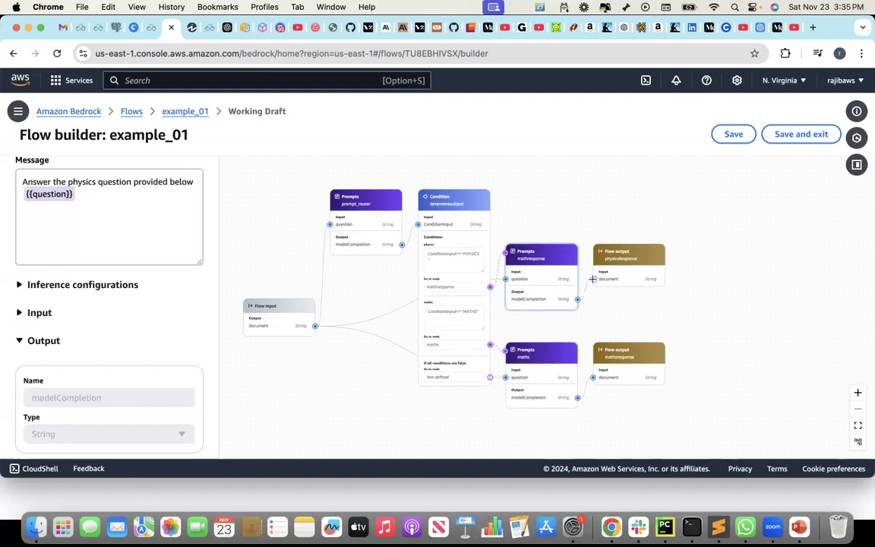
{"action": "left_click", "coordinate": [636, 255]}
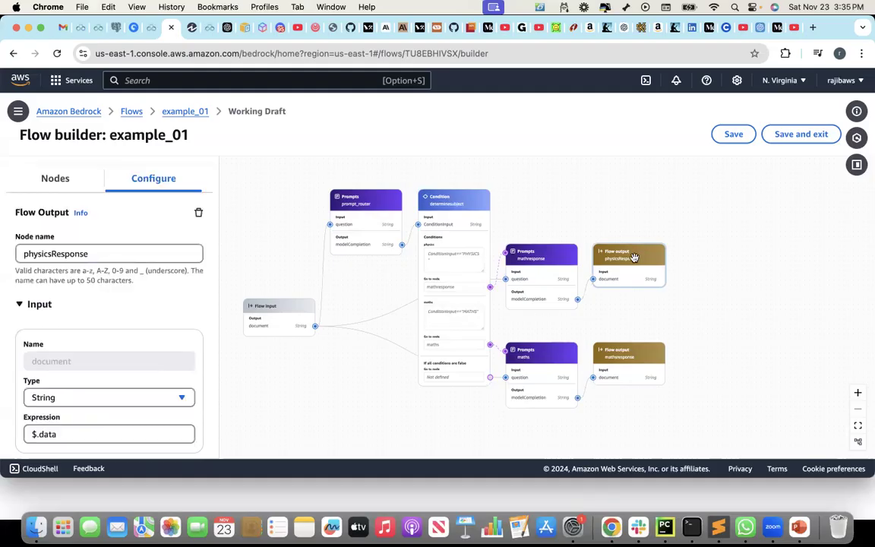
{"action": "left_click", "coordinate": [550, 357]}
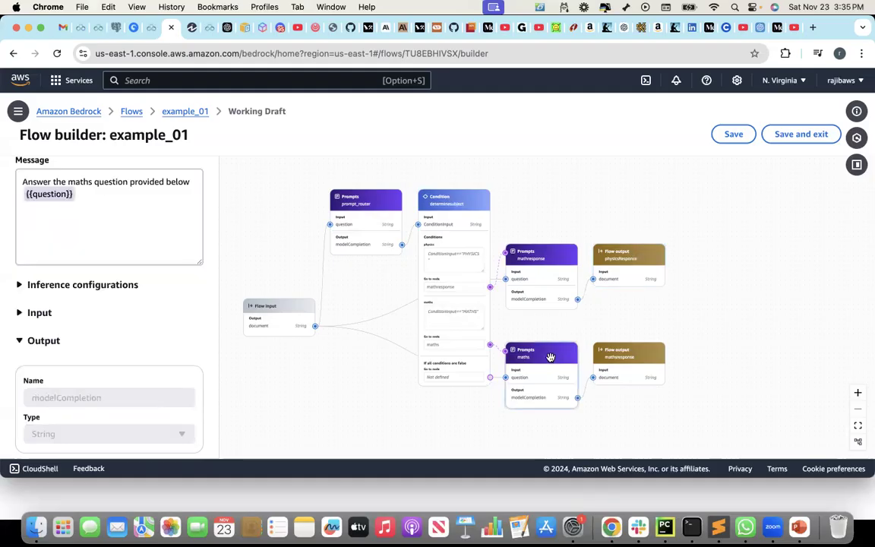
{"action": "left_click", "coordinate": [642, 354]}
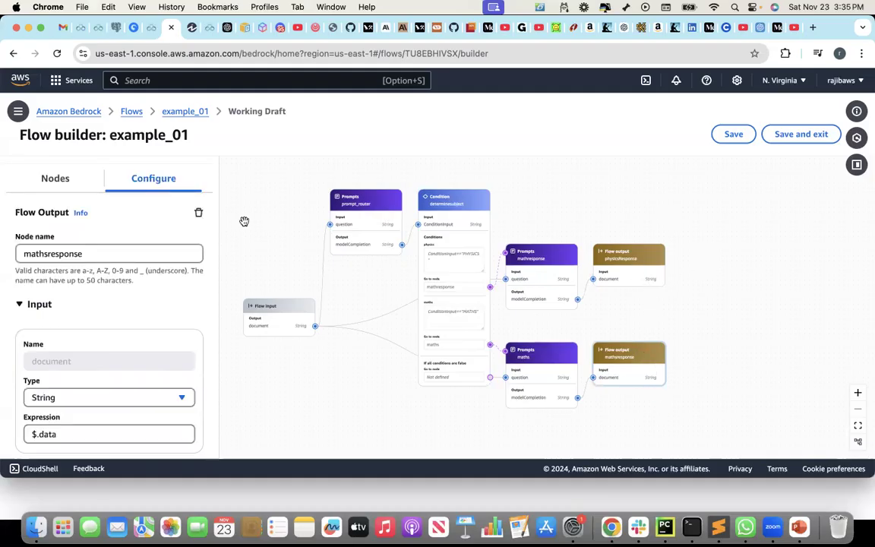
Return to the list of flows and start creating a new flow named example_02
{"action": "left_click", "coordinate": [132, 112]}
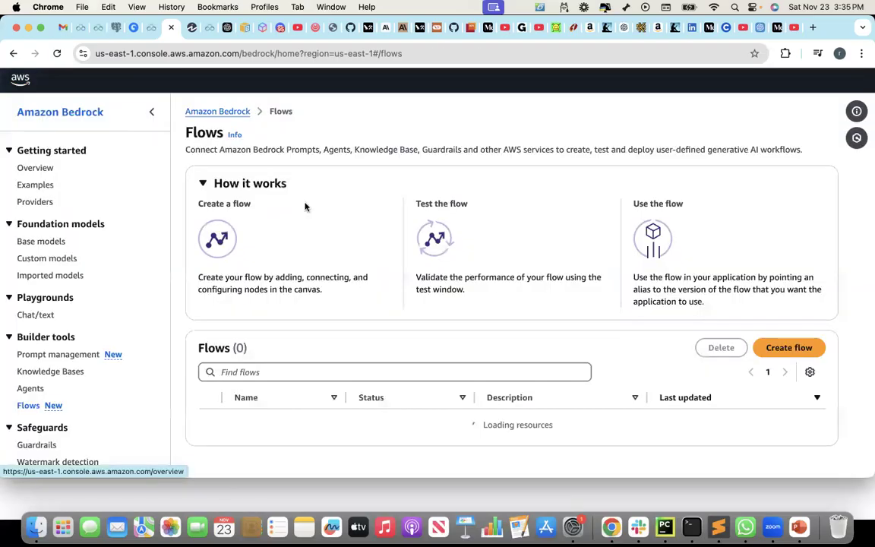
{"action": "left_click", "coordinate": [790, 349]}
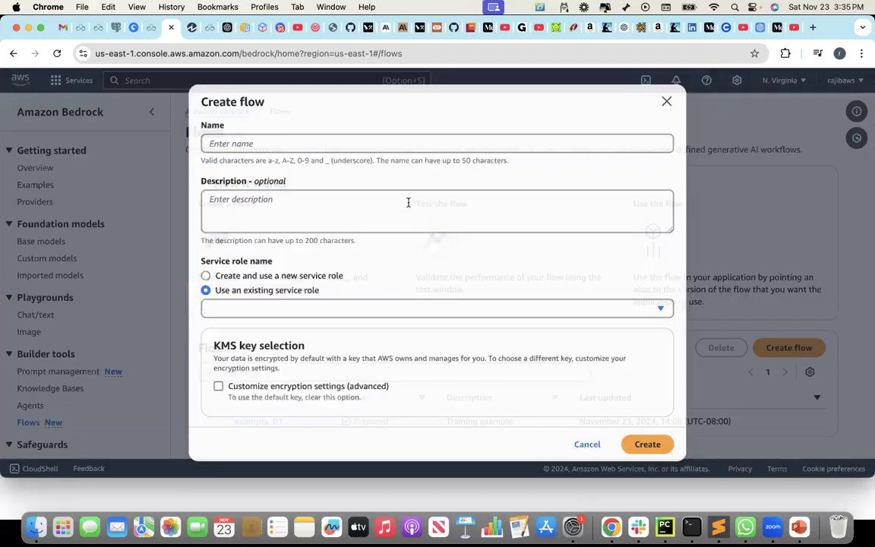
{"action": "left_click", "coordinate": [266, 144]}
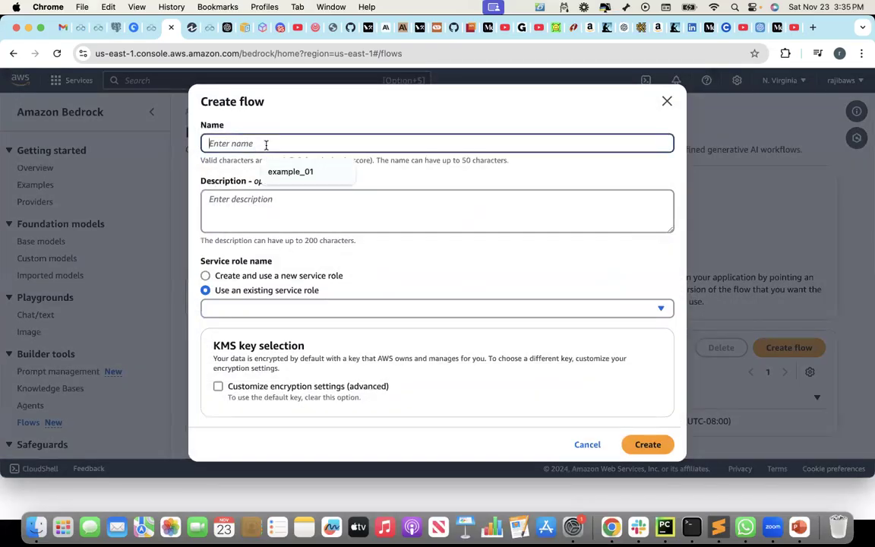
{"action": "type", "text": "example_02"}
Begin the flow's description with "This flow takes in a question, categorizes it into maths or physics. It routes it to the"
{"action": "left_click", "coordinate": [262, 207]}
{"action": "type", "text": "This flow takes in a"}
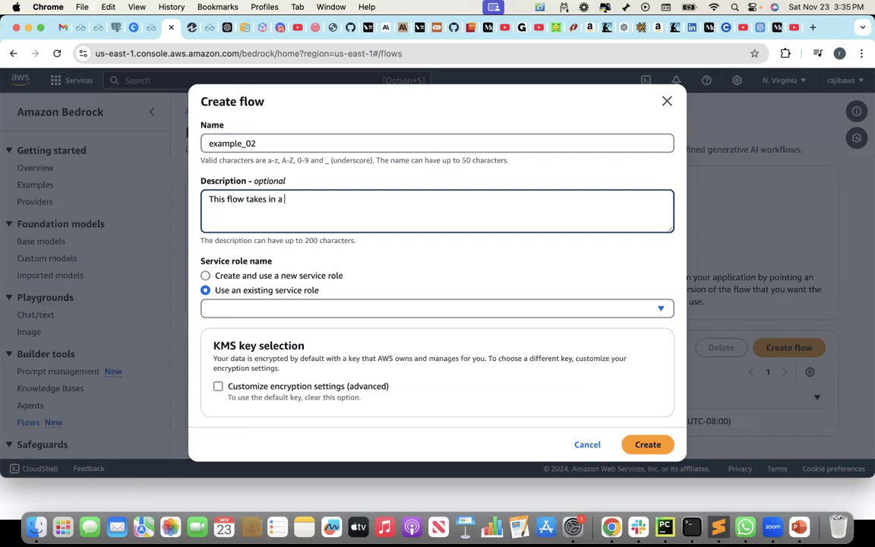
{"action": "type", "text": " question, categorizes it into maths ot"}
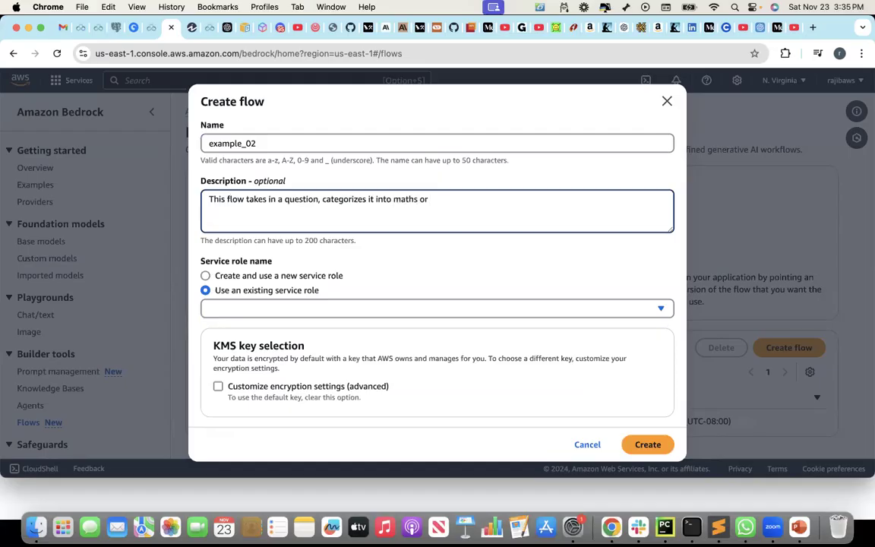
{"action": "key", "text": "BackSpace"}
{"action": "key", "text": "BackSpace"}
{"action": "key", "text": "BackSpace"}
{"action": "key", "text": "BackSpace"}
{"action": "key", "text": "BackSpace"}
{"action": "type", "text": "hys"}
{"action": "type", "text": "utes it to the"}
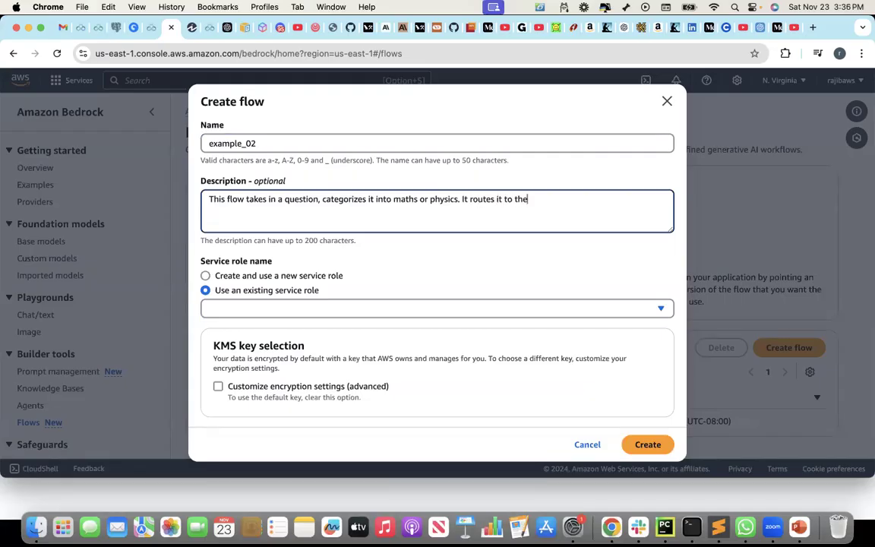
Complete the description with "apporpiate prompt based on the classification and gets the response" and choose to create and use a new service role
{"action": "type", "text": " apporpo"}
{"action": "type", "text": "a"}
{"action": "key", "text": "BackSpace"}
{"action": "key", "text": "BackSpace"}
{"action": "type", "text": "iate prompt based on the "}
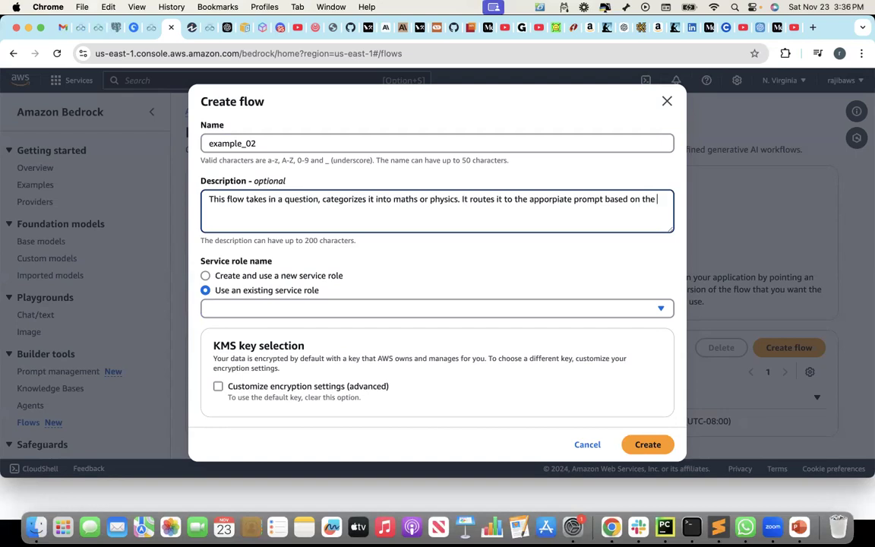
{"action": "type", "text": "classification and gets the response"}
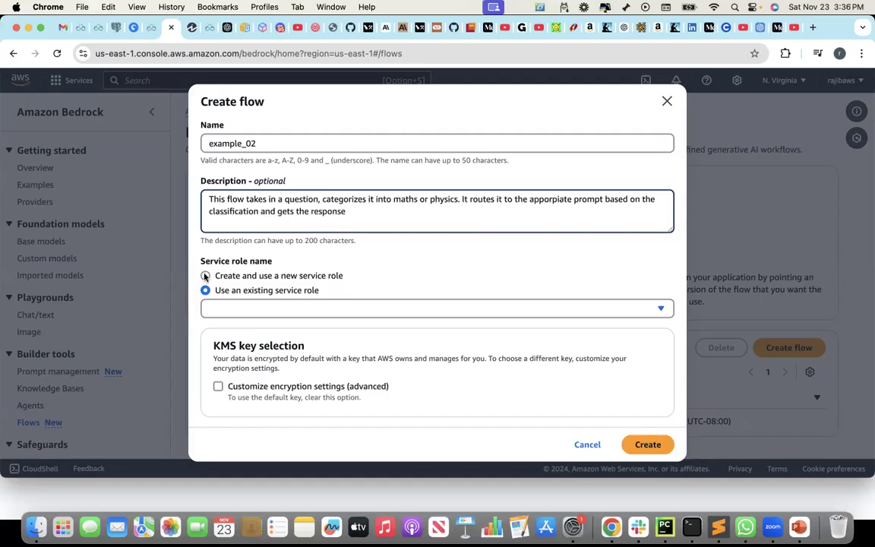
{"action": "left_click", "coordinate": [205, 276]}
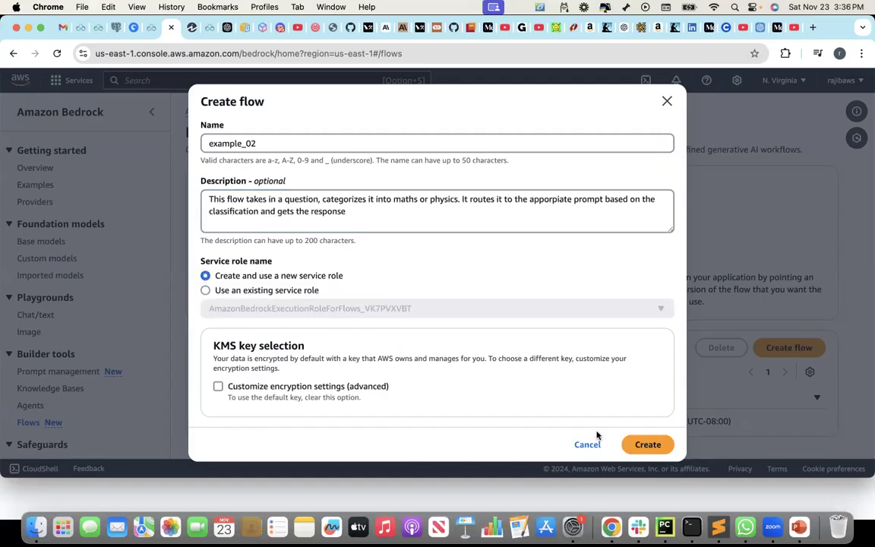
Create flow example_02 and spread its input and output nodes apart on the canvas, leaving them unlinked with a wide gap between
{"action": "left_click", "coordinate": [647, 445]}
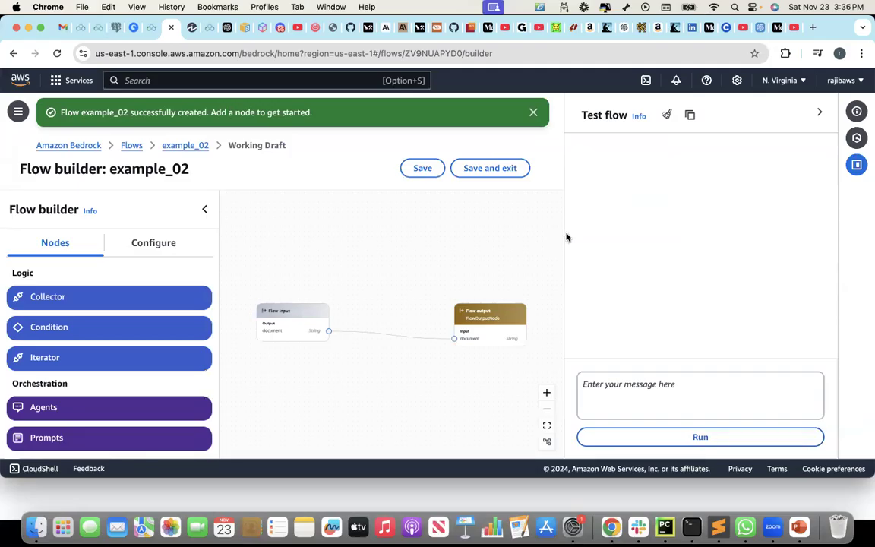
{"action": "left_click", "coordinate": [819, 112]}
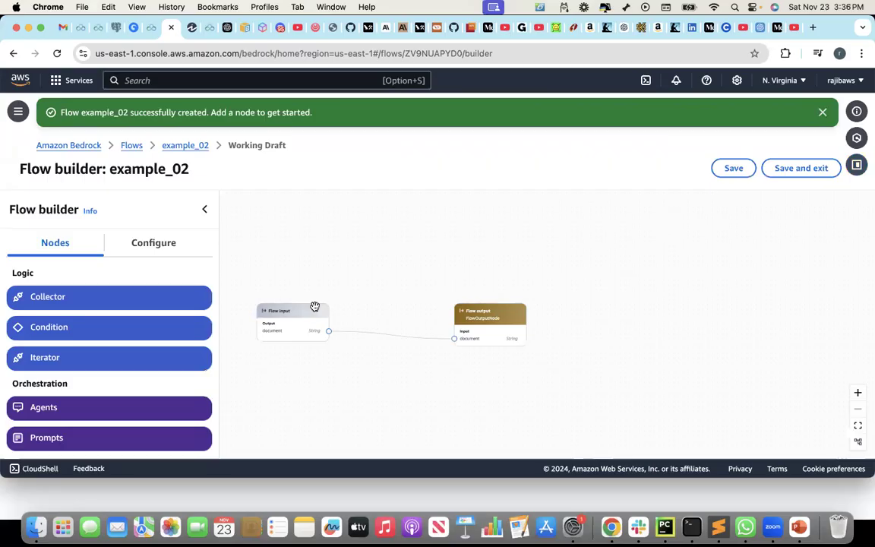
{"action": "left_click_drag", "start_coordinate": [304, 311], "coordinate": [307, 260]}
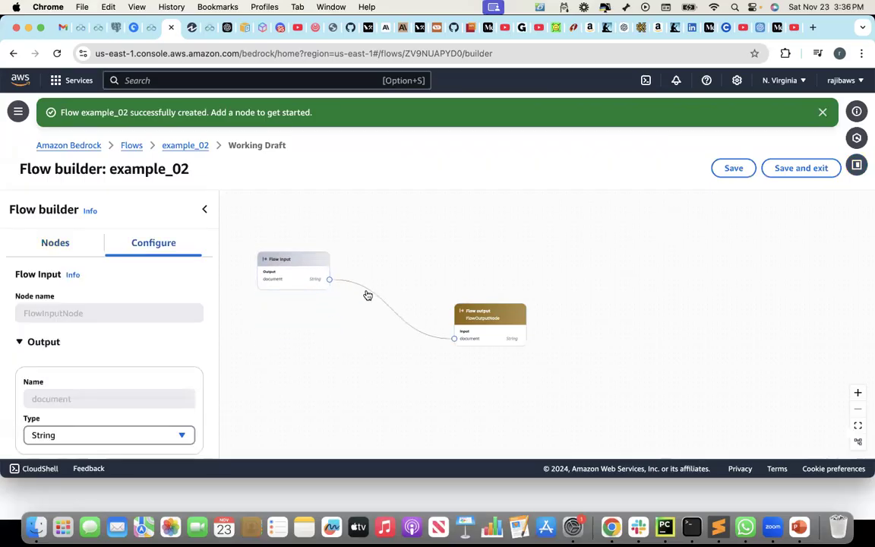
{"action": "left_click_drag", "start_coordinate": [507, 312], "coordinate": [712, 248]}
{"action": "left_click", "coordinate": [312, 255]}
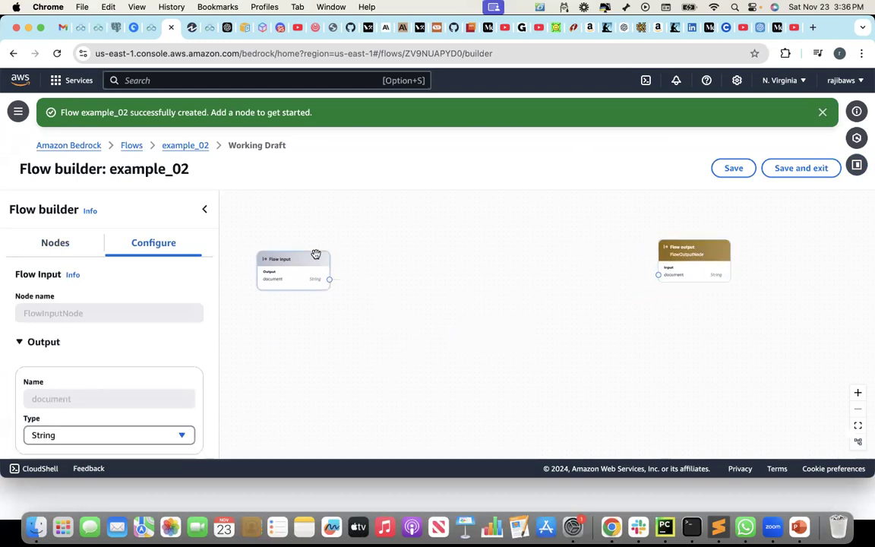
{"action": "scroll", "coordinate": [144, 342], "scroll_direction": "down", "scroll_amount": 1}
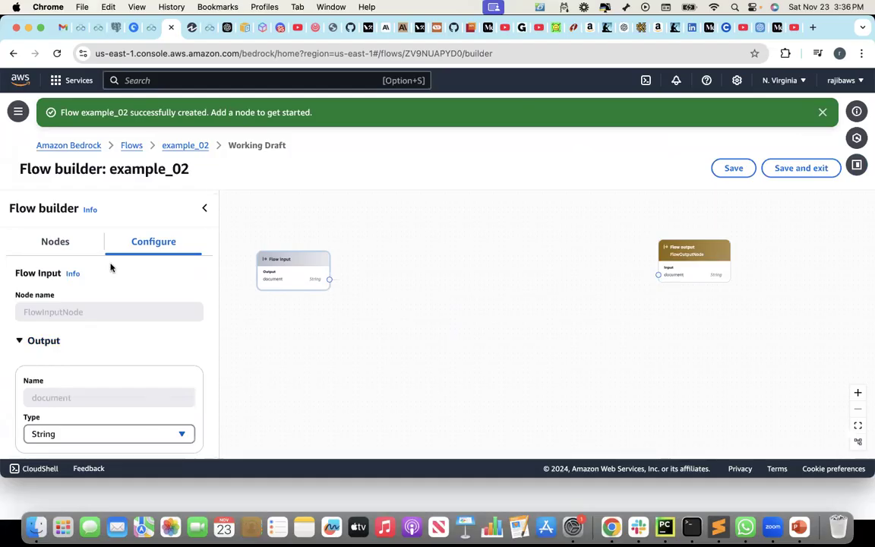
Add a Prompts node between the flow input and flow output nodes and name it router
{"action": "left_click", "coordinate": [64, 250]}
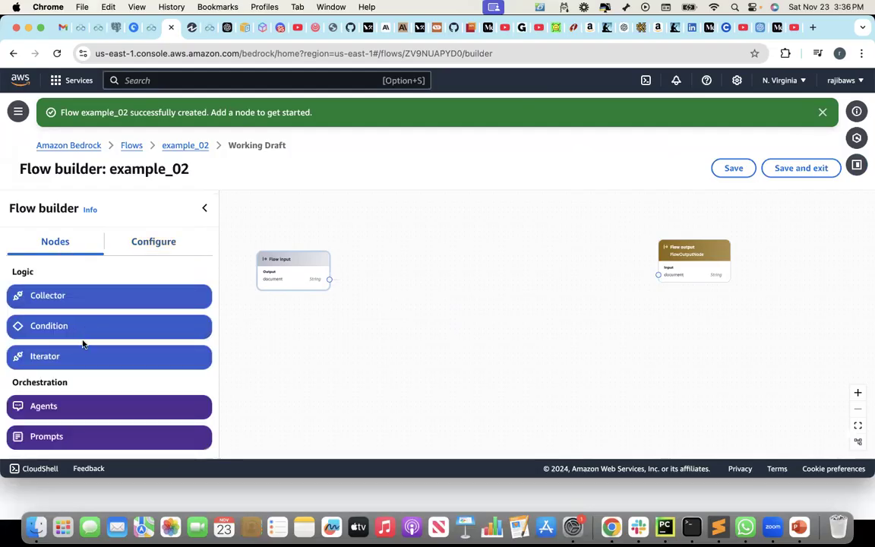
{"action": "scroll", "coordinate": [83, 344], "scroll_direction": "down", "scroll_amount": 1}
{"action": "left_click_drag", "start_coordinate": [61, 416], "coordinate": [382, 235]}
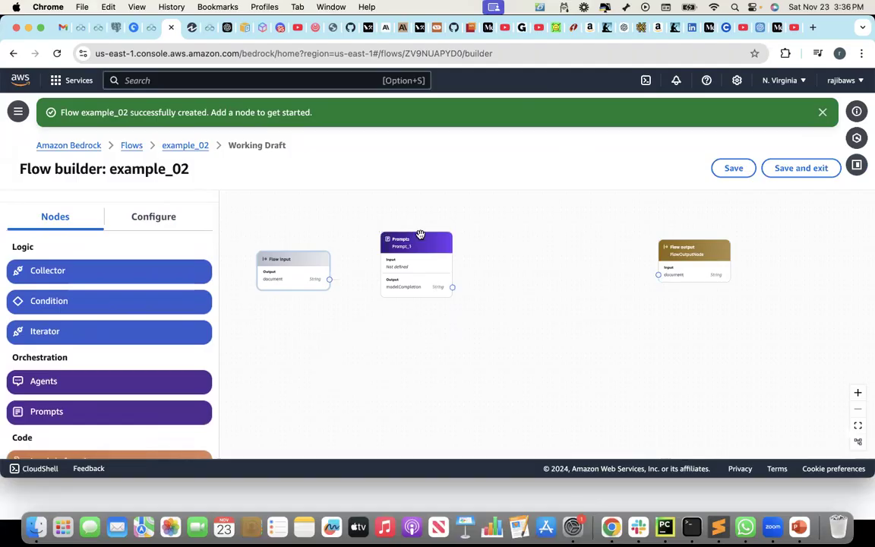
{"action": "left_click", "coordinate": [387, 237]}
{"action": "left_click_drag", "start_coordinate": [74, 328], "coordinate": [2, 328]}
{"action": "type", "text": "router"}
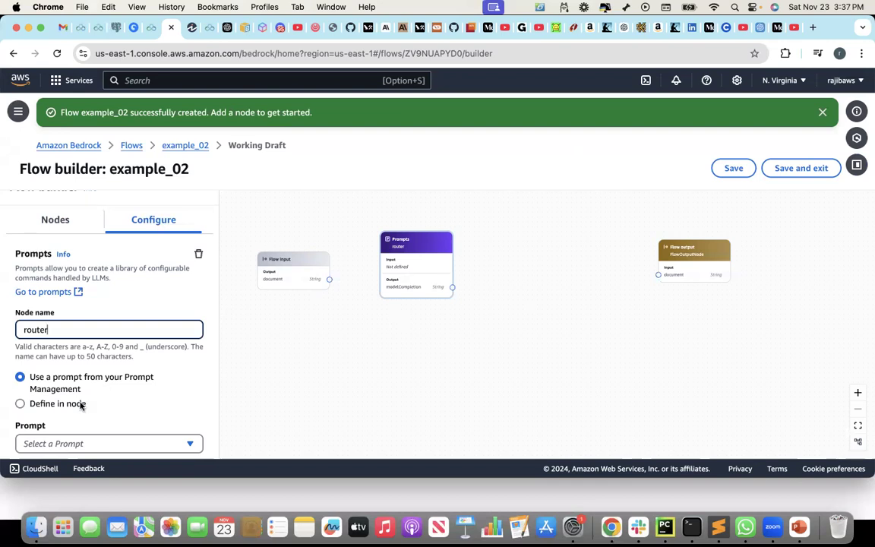
Define the router's prompt in the node itself and choose Anthropic's Claude v2.1 with on-demand inference as its model
{"action": "left_click", "coordinate": [21, 405]}
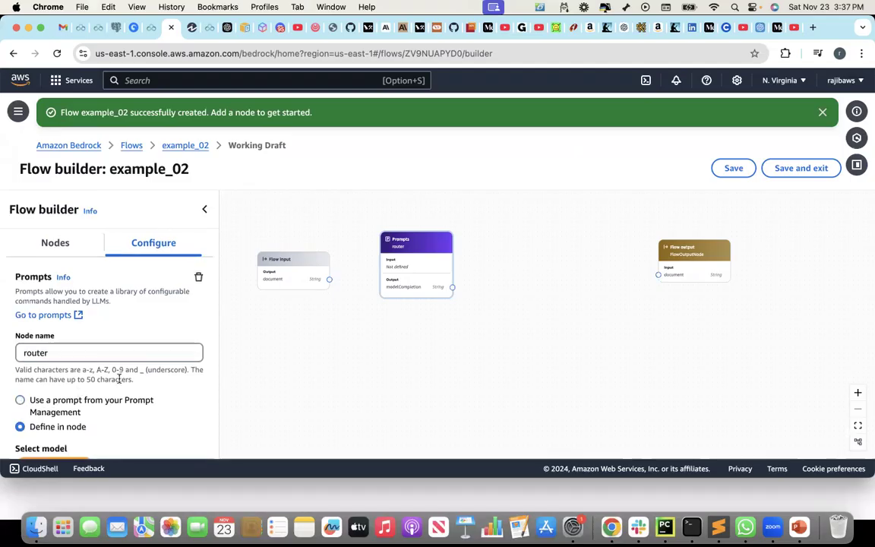
{"action": "scroll", "coordinate": [119, 378], "scroll_direction": "down", "scroll_amount": 1}
{"action": "scroll", "coordinate": [119, 378], "scroll_direction": "down", "scroll_amount": 3}
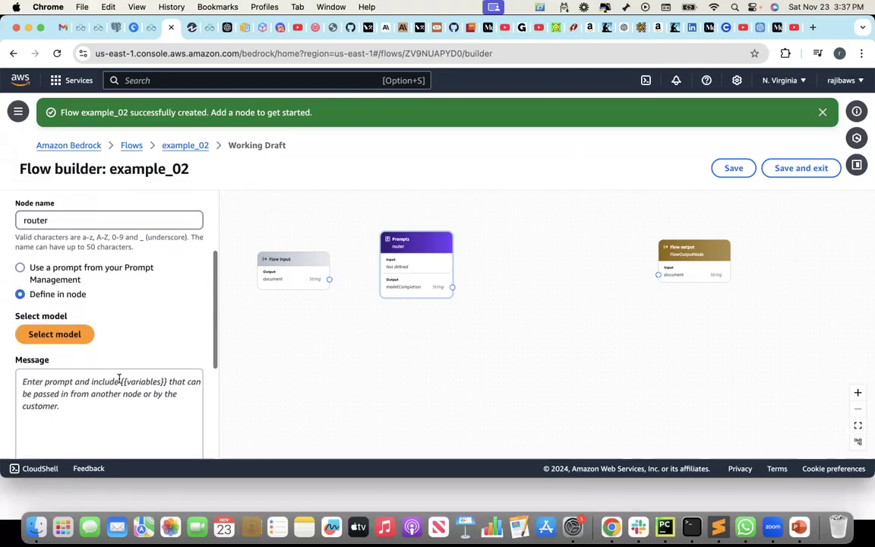
{"action": "left_click", "coordinate": [74, 343]}
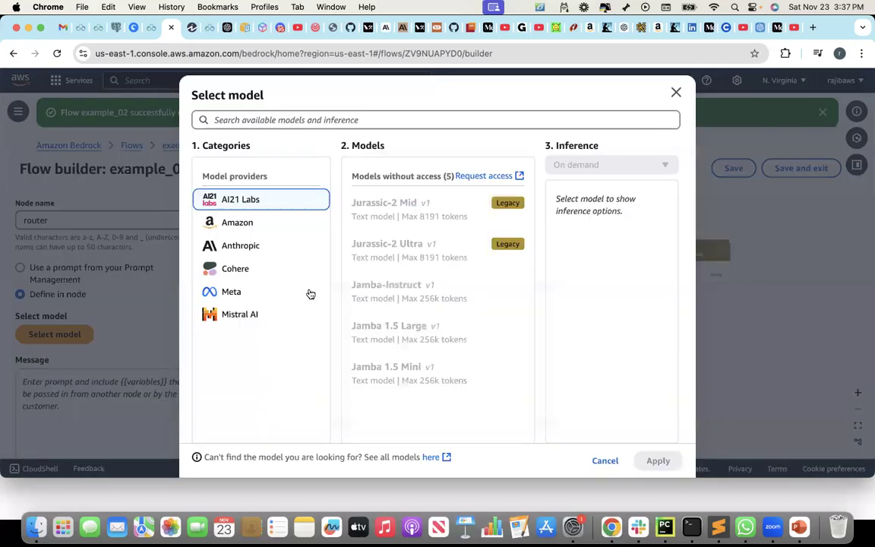
{"action": "left_click", "coordinate": [247, 246]}
{"action": "left_click", "coordinate": [421, 215]}
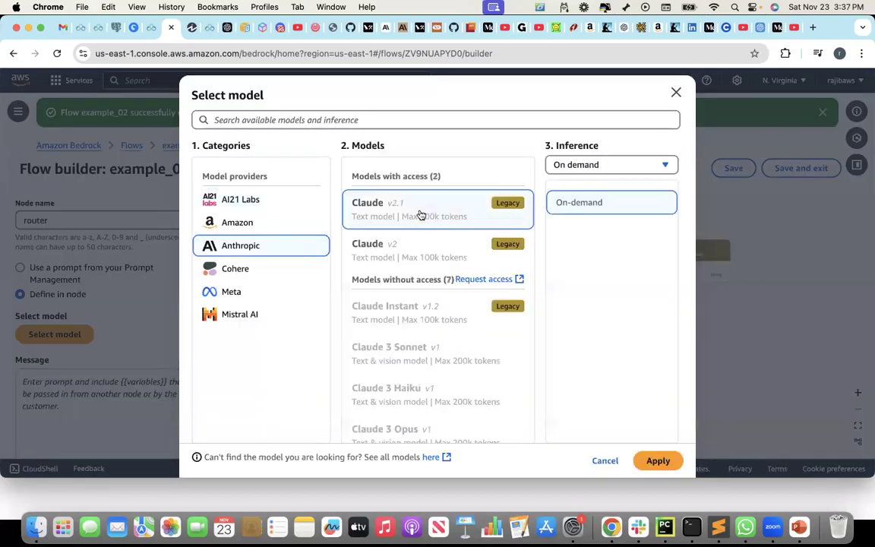
{"action": "left_click", "coordinate": [658, 461]}
Begin the router's prompt message with "Extract the subject of the question.The"
{"action": "scroll", "coordinate": [173, 332], "scroll_direction": "down", "scroll_amount": 2}
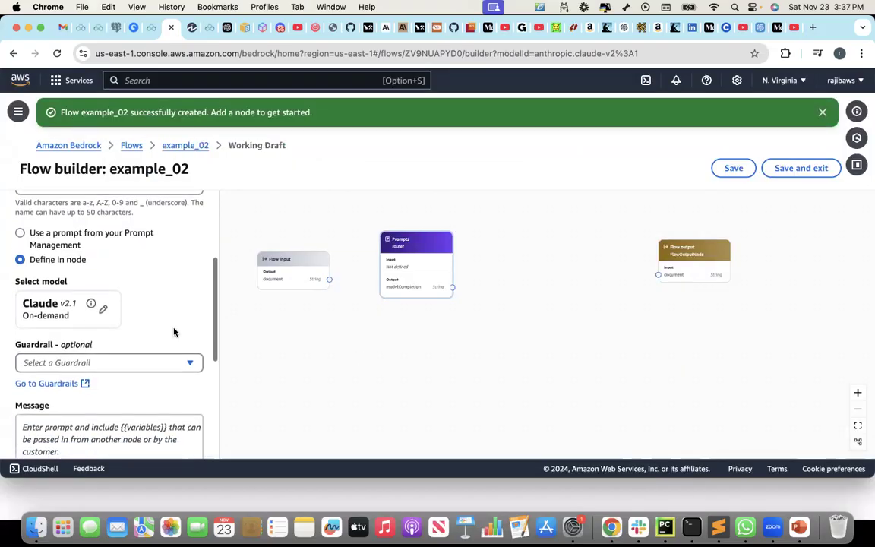
{"action": "scroll", "coordinate": [173, 332], "scroll_direction": "down", "scroll_amount": 1}
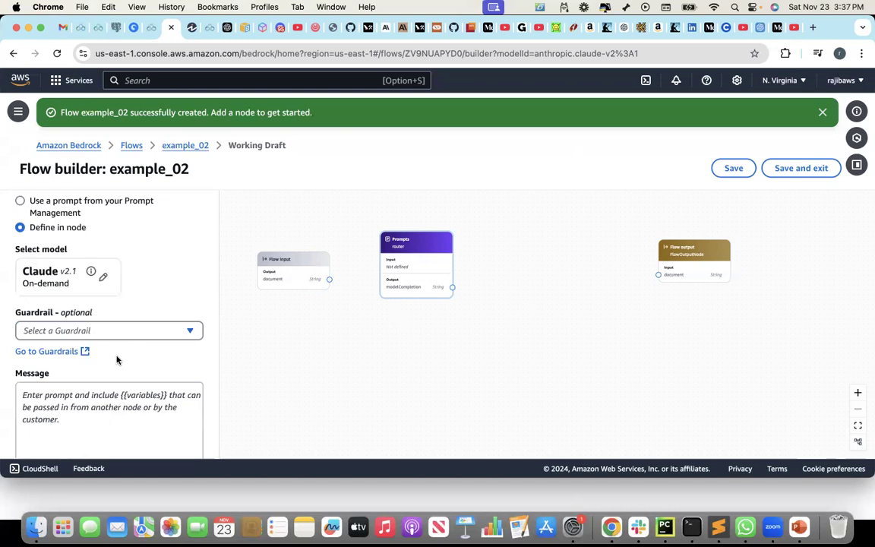
{"action": "left_click", "coordinate": [79, 426]}
{"action": "scroll", "coordinate": [79, 427], "scroll_direction": "down", "scroll_amount": 2}
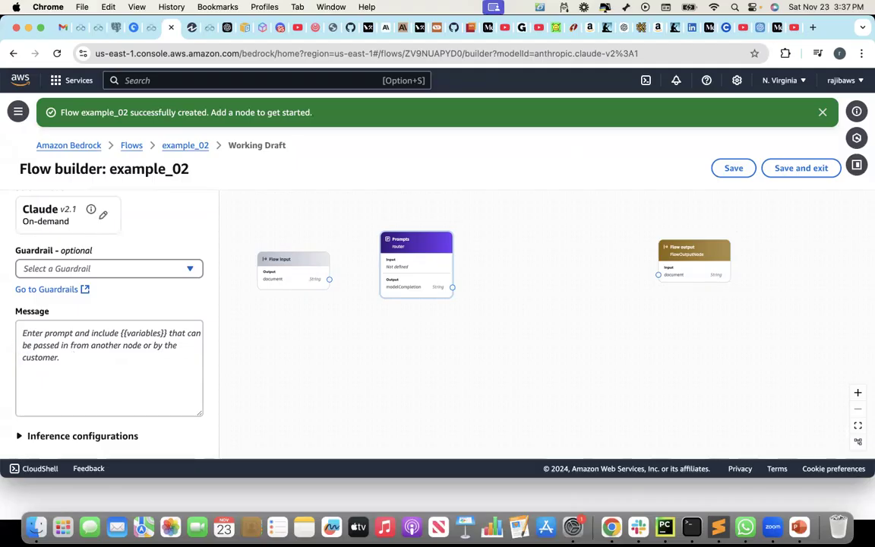
{"action": "type", "text": "Extract the subject of the question. tHE"}
{"action": "key", "text": "BackSpace"}
{"action": "key", "text": "BackSpace"}
{"action": "key", "text": "BackSpace"}
{"action": "key", "text": "BackSpace"}
{"action": "type", "text": "tHE"}
{"action": "key", "text": "BackSpace"}
{"action": "key", "text": "BackSpace"}
{"action": "key", "text": "BackSpace"}
{"action": "type", "text": "The "}
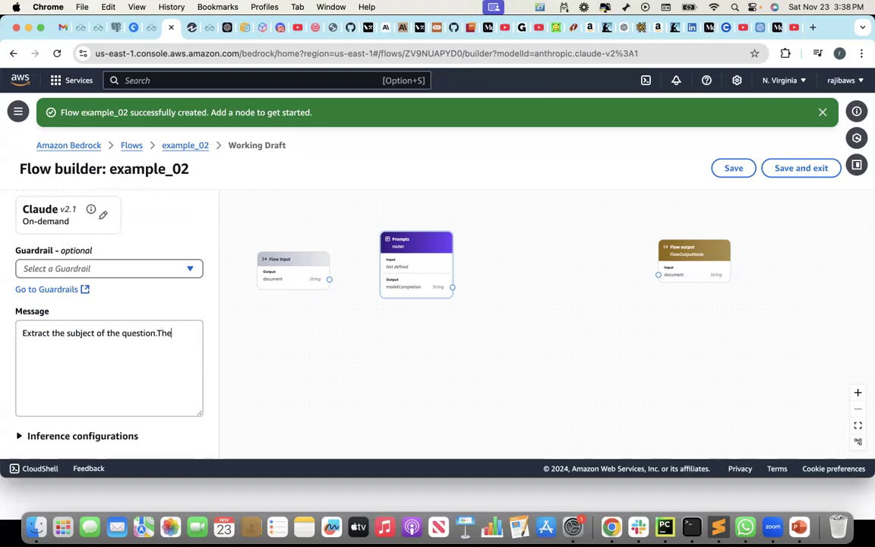
Continue the router's message with "subject of the question can be one of MATHS or PHYSICS"
{"action": "type", "text": "subject of the question cab"}
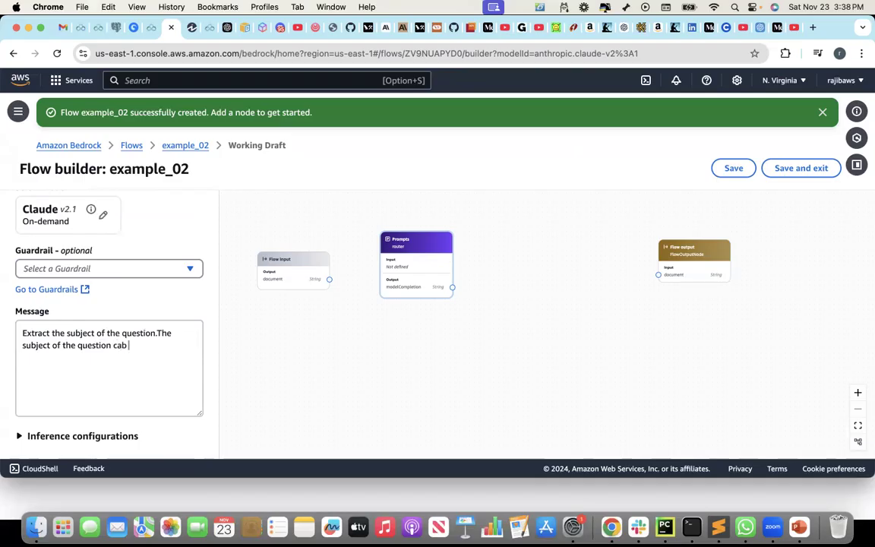
{"action": "key", "text": "BackSpace"}
{"action": "key", "text": "BackSpace"}
{"action": "key", "text": "BackSpace"}
{"action": "key", "text": "BackSpace"}
{"action": "type", "text": "n be one of MATHS or"}
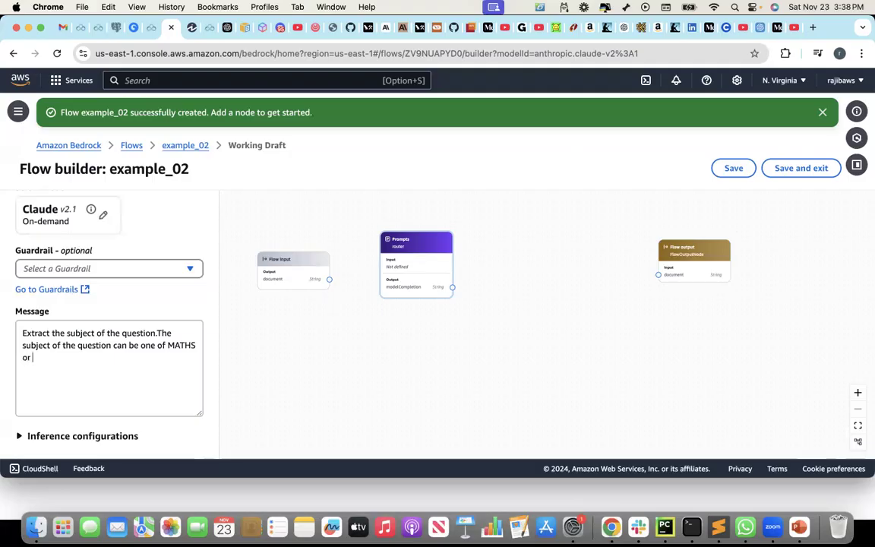
{"action": "type", "text": "PHYSICS"}
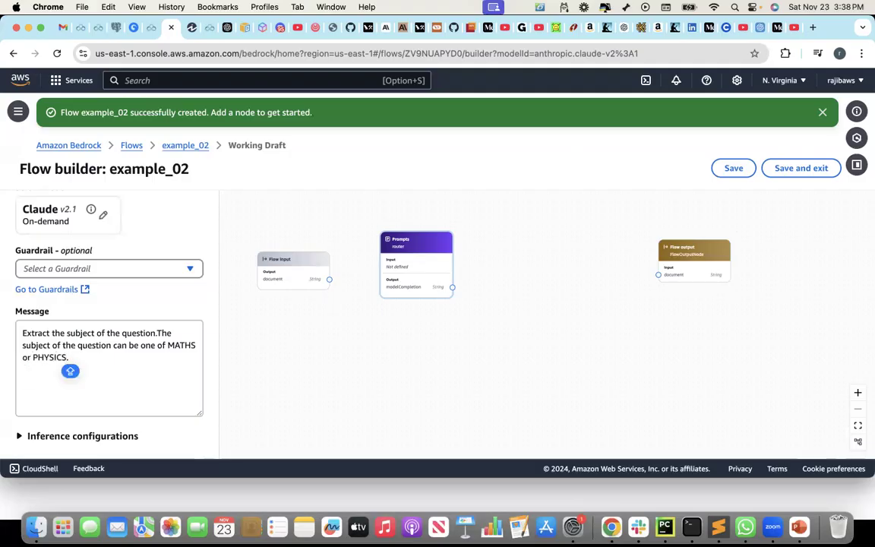
Add ". Output only the extracted subject. DO NOT ADD ANYTHING ELSE IN YOUR RESPONSE" to the router's message
{"action": "type", "text": ". Extract"}
{"action": "key", "text": "BackSpace"}
{"action": "key", "text": "BackSpace"}
{"action": "key", "text": "BackSpace"}
{"action": "key", "text": "BackSpace"}
{"action": "key", "text": "BackSpace"}
{"action": "key", "text": "BackSpace"}
{"action": "key", "text": "BackSpace"}
{"action": "type", "text": "Output in"}
{"action": "key", "text": "BackSpace"}
{"action": "key", "text": "BackSpace"}
{"action": "type", "text": "only the extracted "}
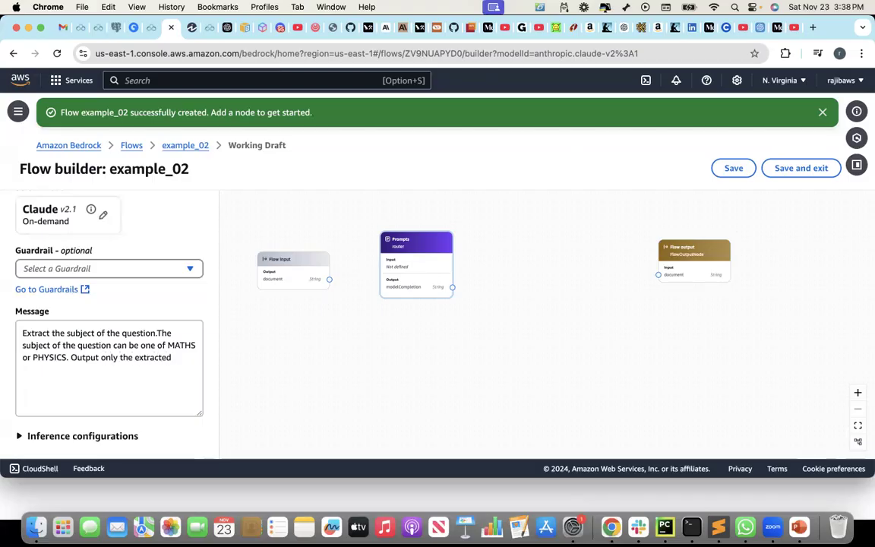
{"action": "type", "text": "subject. DO NOT ADD ANYTHING"}
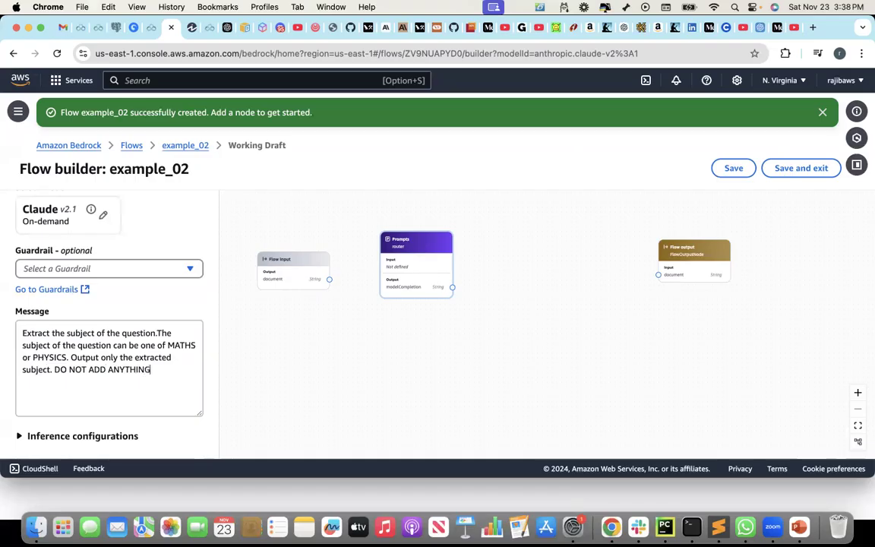
{"action": "type", "text": " ELSE IN "}
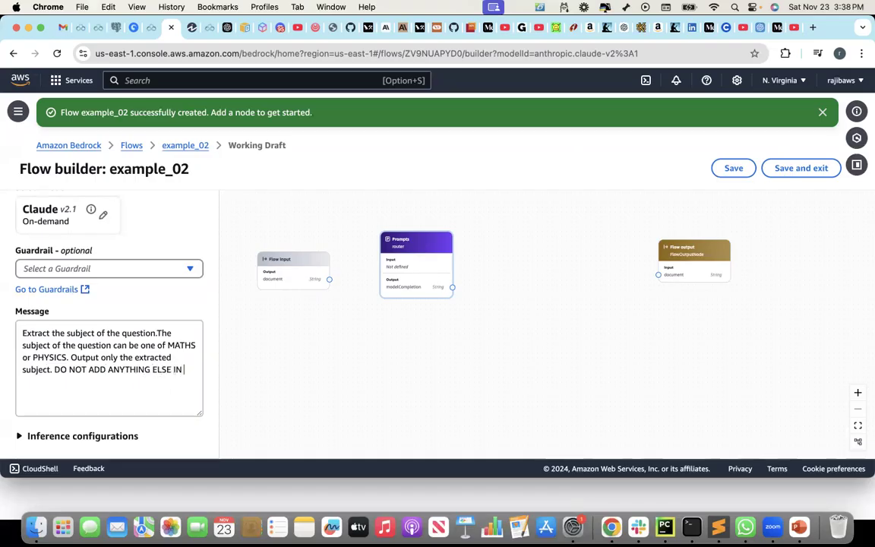
{"action": "type", "text": "YOUR RESPONSE"}
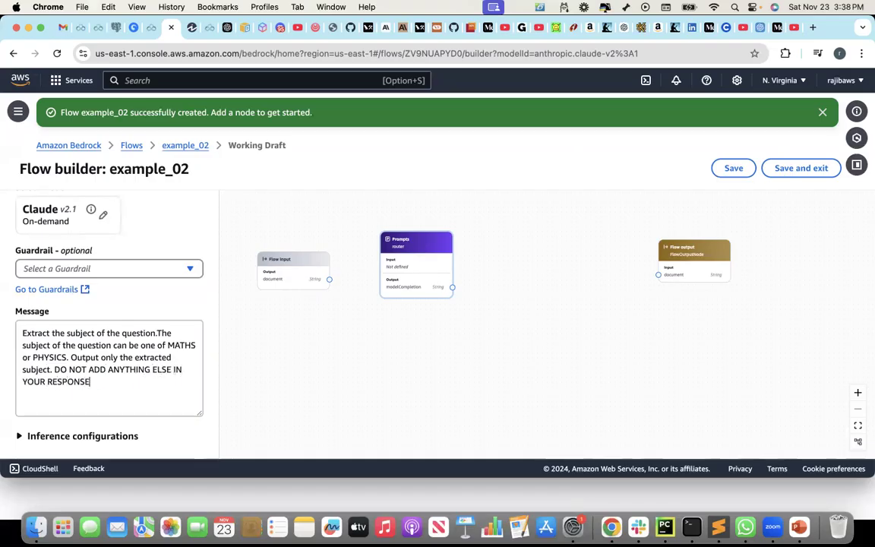
{"action": "key", "text": "Caps_Lock"}
Set the temperature to 0 in the router's inference configurations and look over the remaining length and output settings
{"action": "scroll", "coordinate": [154, 395], "scroll_direction": "down", "scroll_amount": 5}
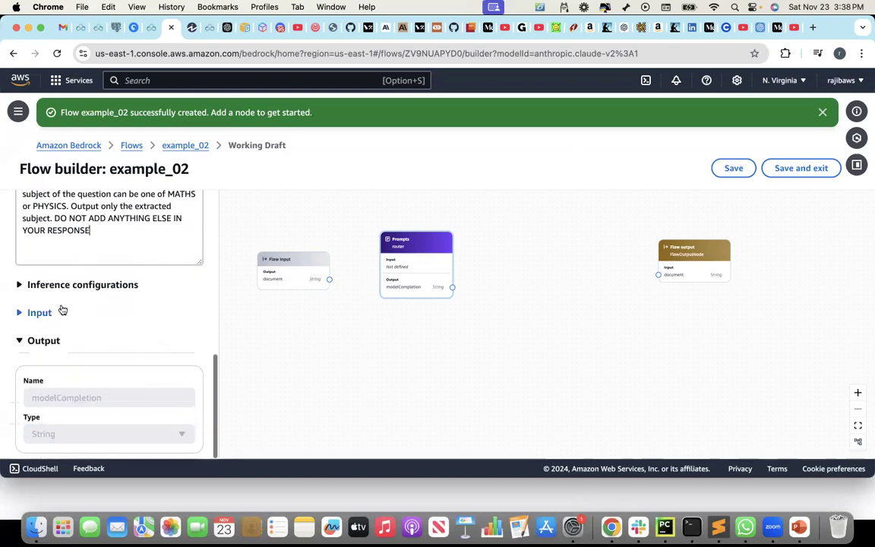
{"action": "left_click", "coordinate": [20, 285]}
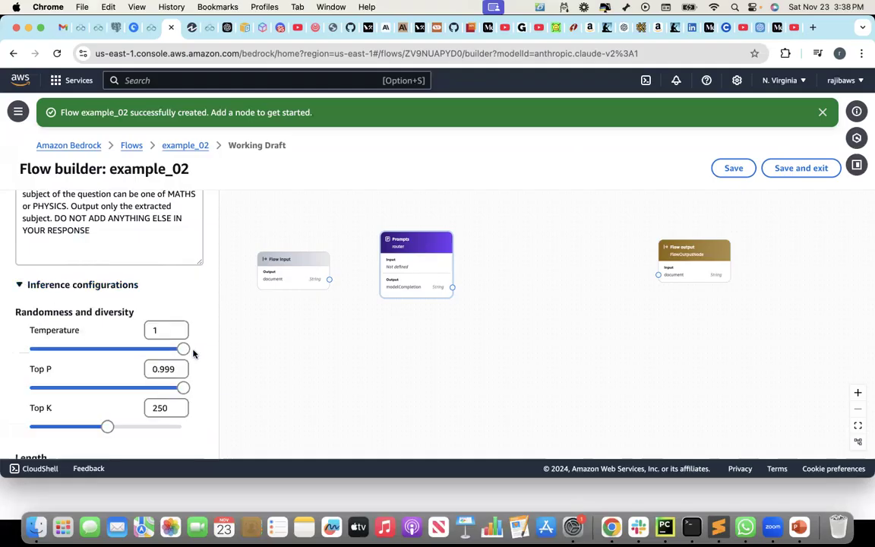
{"action": "left_click_drag", "start_coordinate": [185, 350], "coordinate": [33, 354]}
{"action": "scroll", "coordinate": [205, 328], "scroll_direction": "down", "scroll_amount": 5}
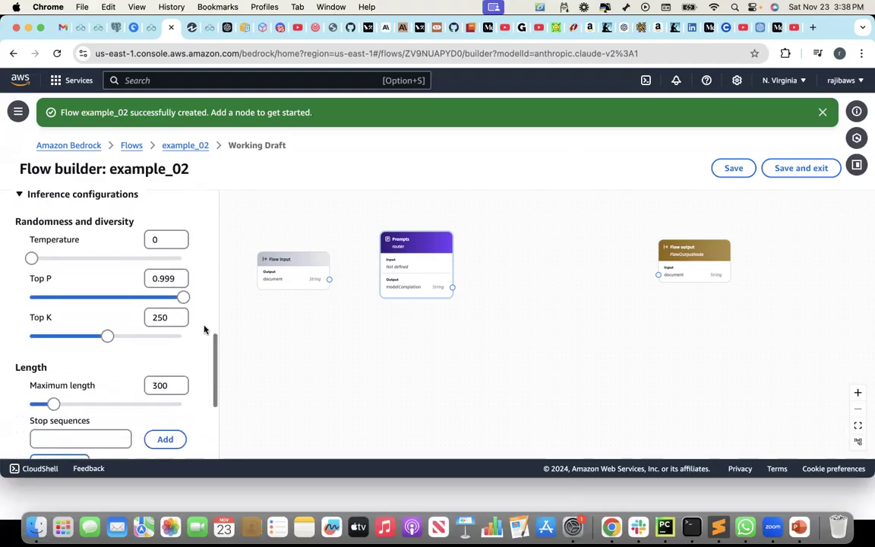
{"action": "scroll", "coordinate": [204, 329], "scroll_direction": "down", "scroll_amount": 5}
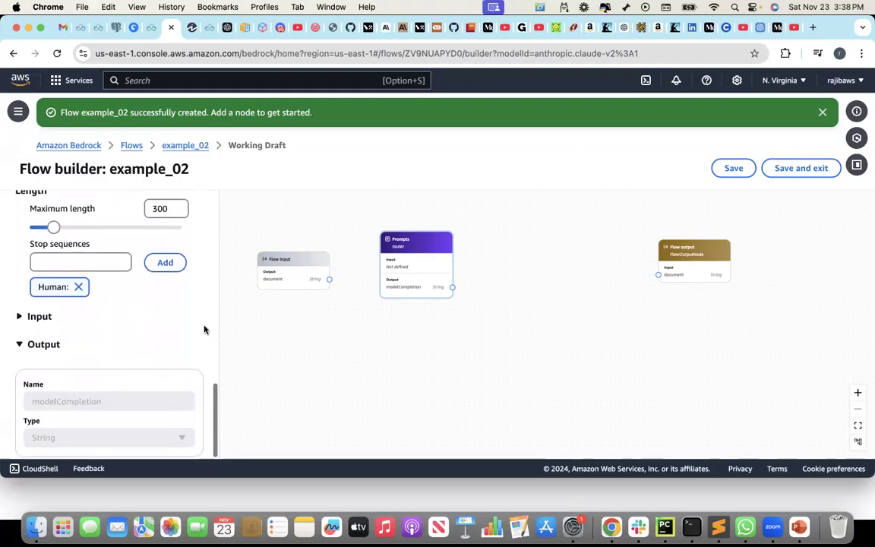
{"action": "scroll", "coordinate": [204, 328], "scroll_direction": "down", "scroll_amount": 1}
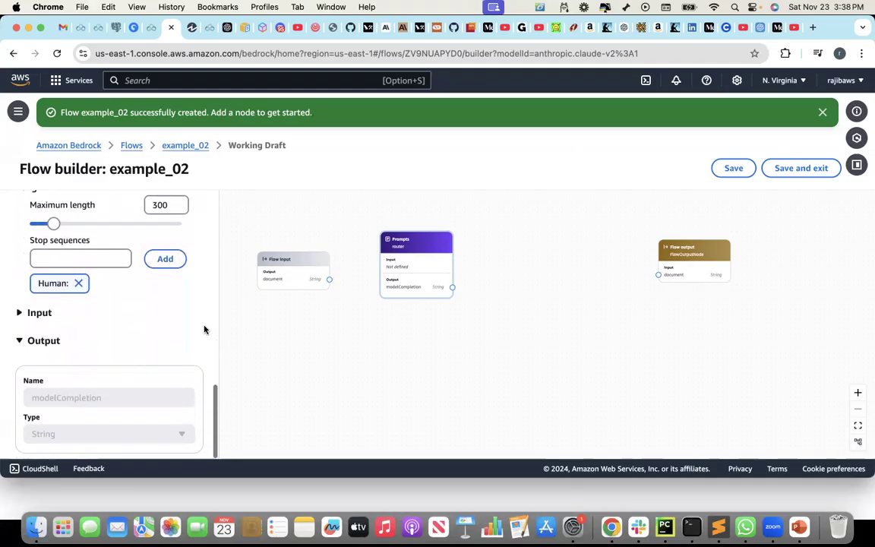
Expand the router node's input section and compare it with the flow input node's output definition
{"action": "left_click", "coordinate": [19, 312]}
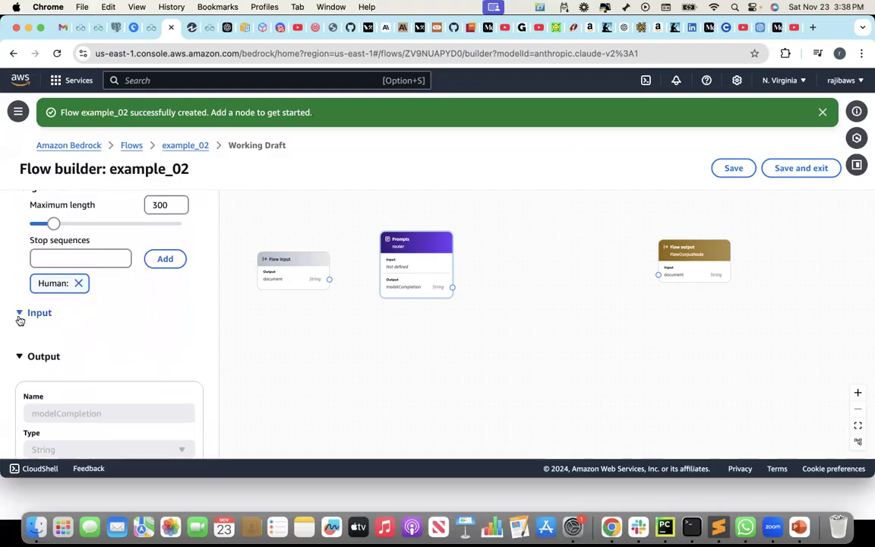
{"action": "left_click", "coordinate": [317, 264]}
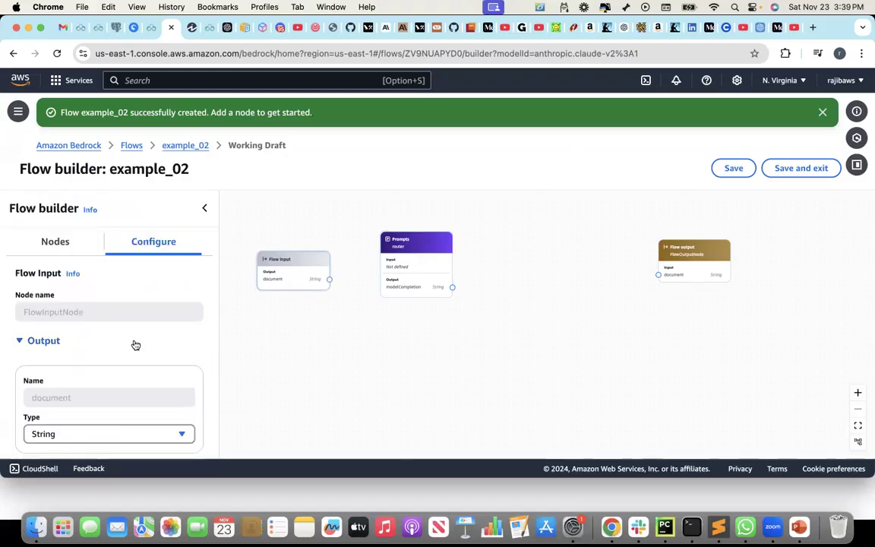
{"action": "left_click", "coordinate": [399, 241]}
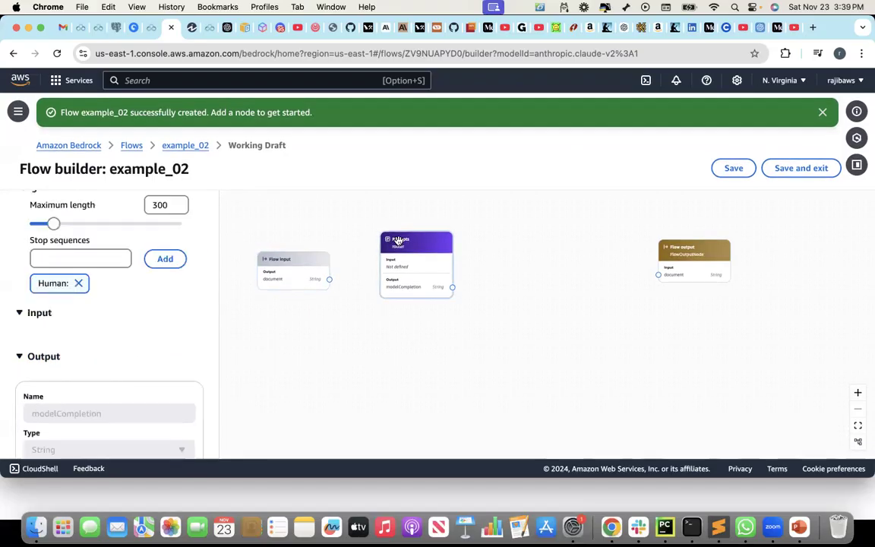
Reword the opening of the router's message to "Extract the subject from the provided question"
{"action": "scroll", "coordinate": [160, 317], "scroll_direction": "up", "scroll_amount": 3}
{"action": "scroll", "coordinate": [151, 319], "scroll_direction": "up", "scroll_amount": 5}
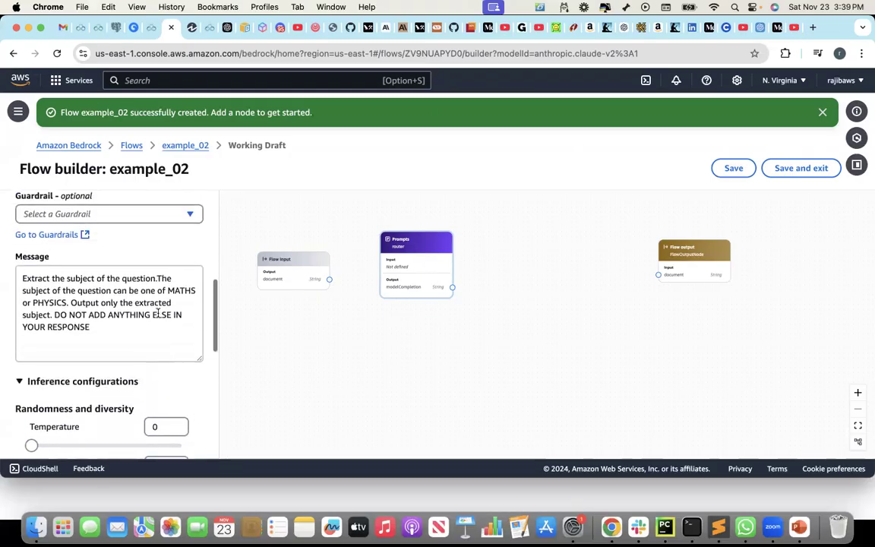
{"action": "left_click", "coordinate": [121, 278]}
{"action": "key", "text": "BackSpace"}
{"action": "key", "text": "BackSpace"}
{"action": "key", "text": "BackSpace"}
{"action": "key", "text": "BackSpace"}
{"action": "key", "text": "BackSpace"}
{"action": "key", "text": "BackSpace"}
{"action": "key", "text": "BackSpace"}
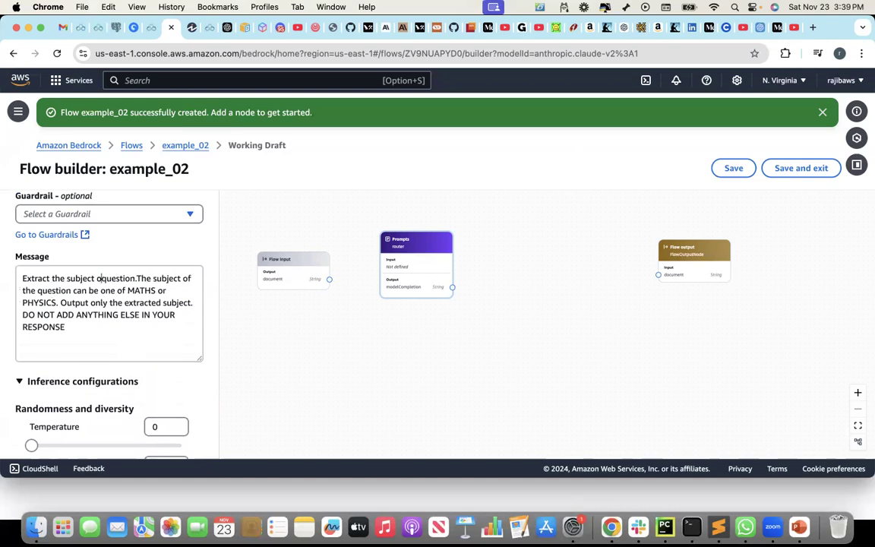
{"action": "type", "text": "FROM"}
{"action": "key", "text": "BackSpace"}
{"action": "key", "text": "BackSpace"}
{"action": "key", "text": "BackSpace"}
{"action": "key", "text": "BackSpace"}
{"action": "key", "text": "BackSpace"}
{"action": "type", "text": "from the pro"}
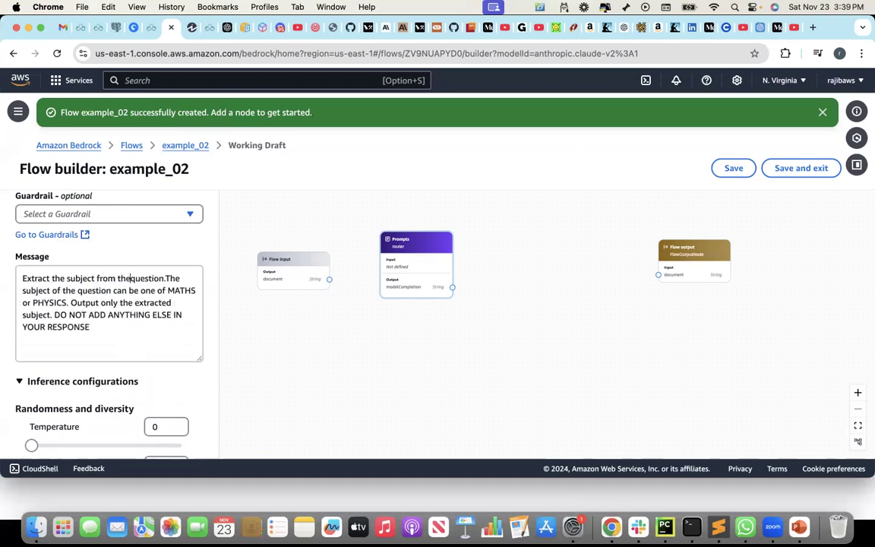
{"action": "type", "text": "ed"}
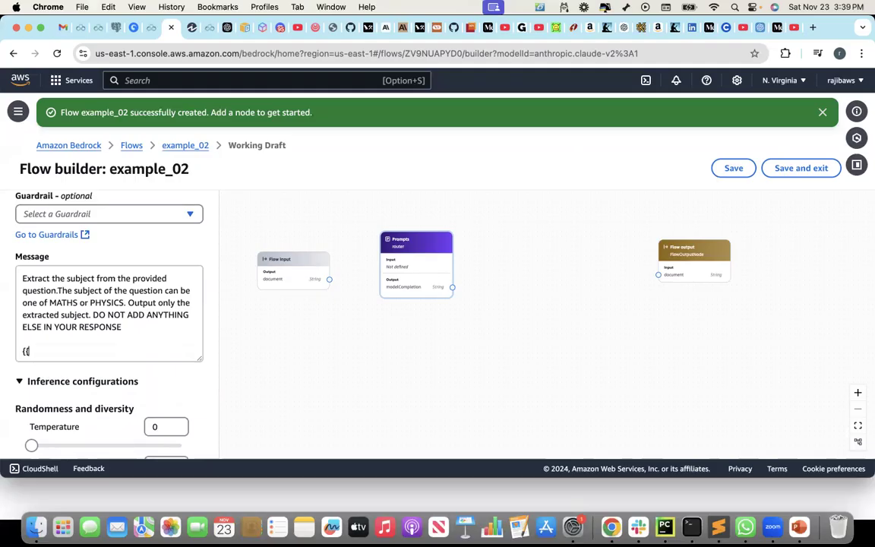
Complete the {{question}} variable in the router's message and connect the flow input's document output to the router's question input
{"action": "type", "text": "}}"}
{"action": "type", "text": "question"}
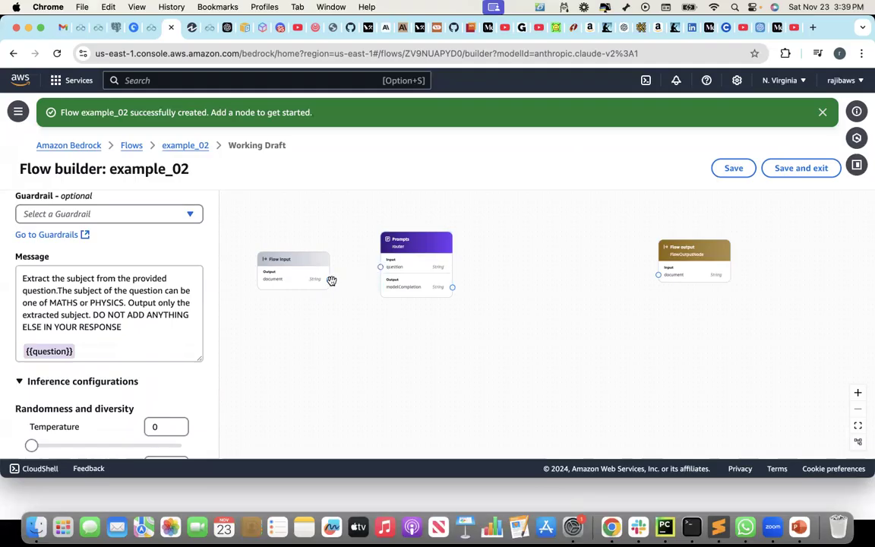
{"action": "left_click_drag", "start_coordinate": [330, 278], "coordinate": [381, 266]}
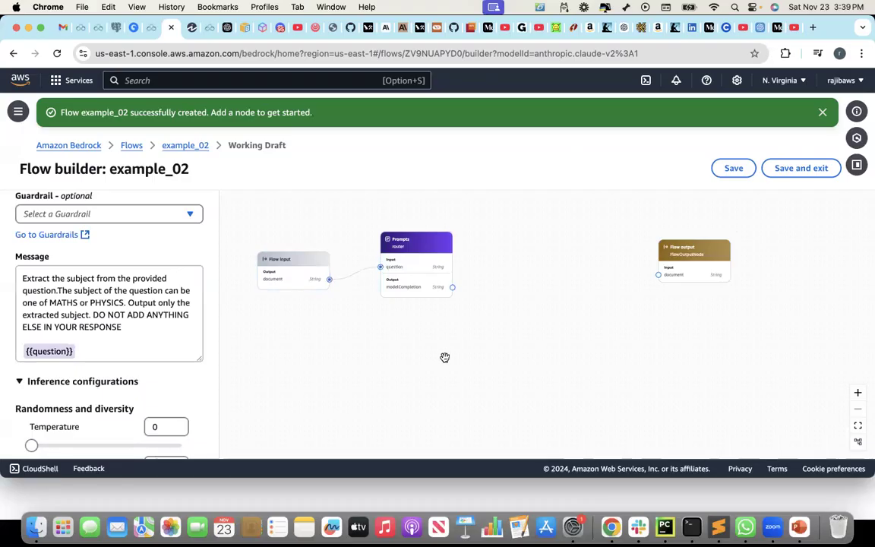
Add a Condition node between the router prompt and the flow output, and open its configuration
{"action": "scroll", "coordinate": [185, 269], "scroll_direction": "up", "scroll_amount": 10}
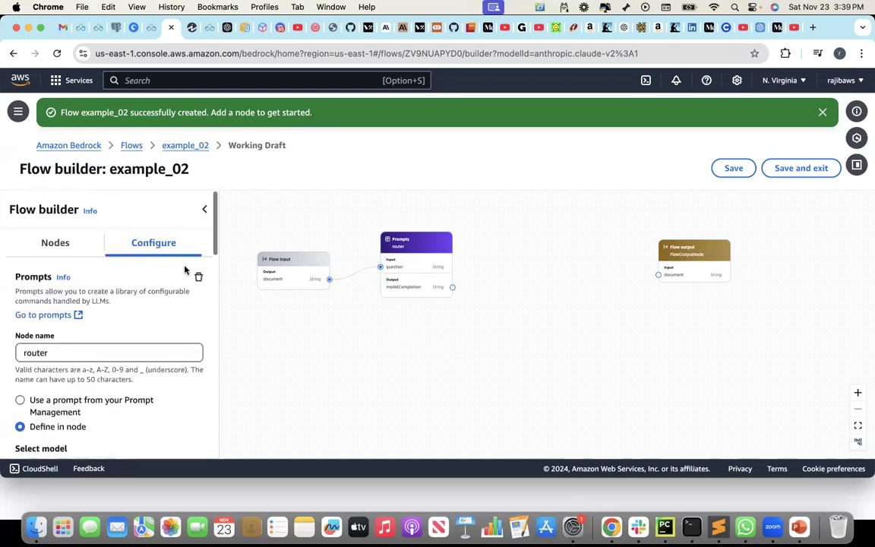
{"action": "left_click", "coordinate": [57, 243]}
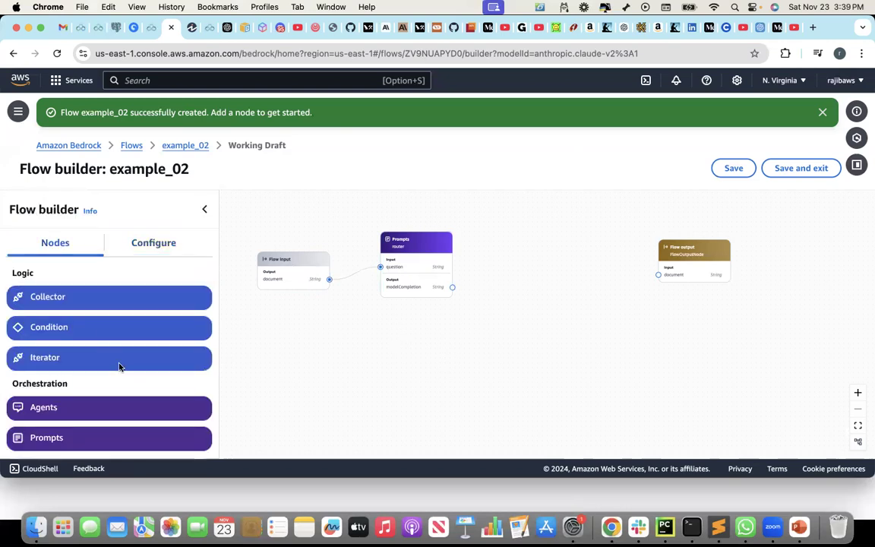
{"action": "scroll", "coordinate": [118, 367], "scroll_direction": "down", "scroll_amount": 1}
{"action": "left_click_drag", "start_coordinate": [63, 319], "coordinate": [539, 256]}
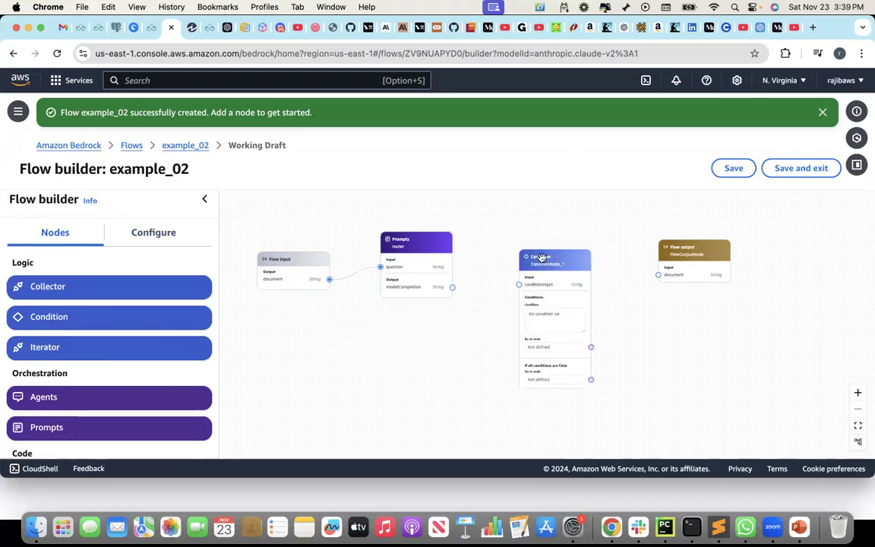
{"action": "left_click", "coordinate": [541, 257]}
{"action": "scroll", "coordinate": [127, 318], "scroll_direction": "up", "scroll_amount": 1}
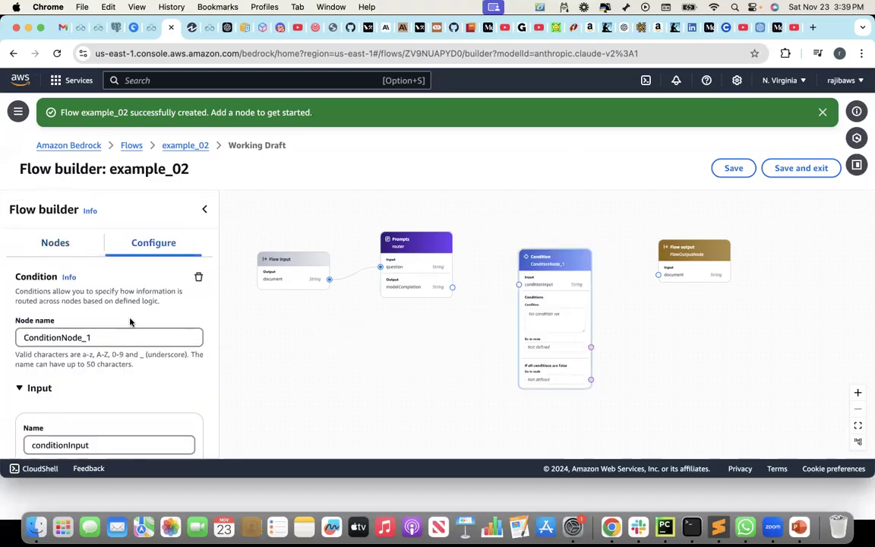
{"action": "left_click", "coordinate": [101, 337]}
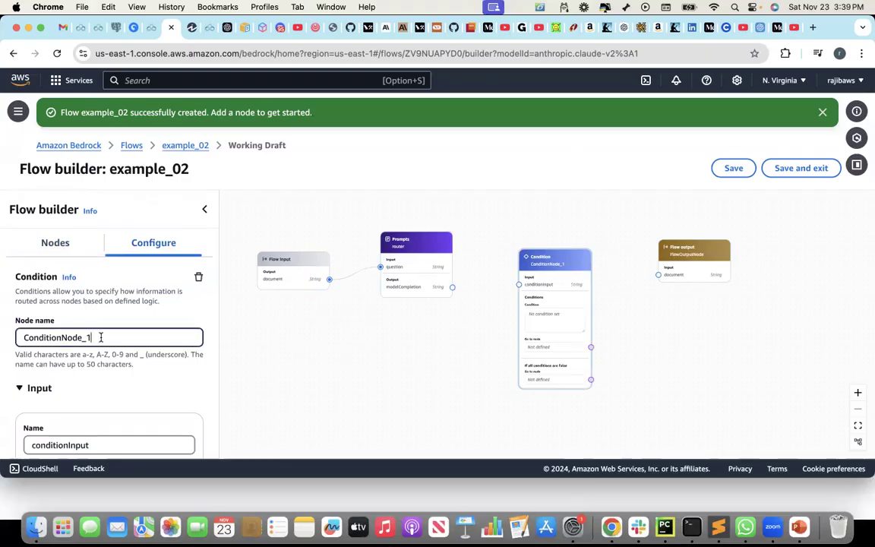
{"action": "left_click_drag", "start_coordinate": [85, 337], "coordinate": [6, 336]}
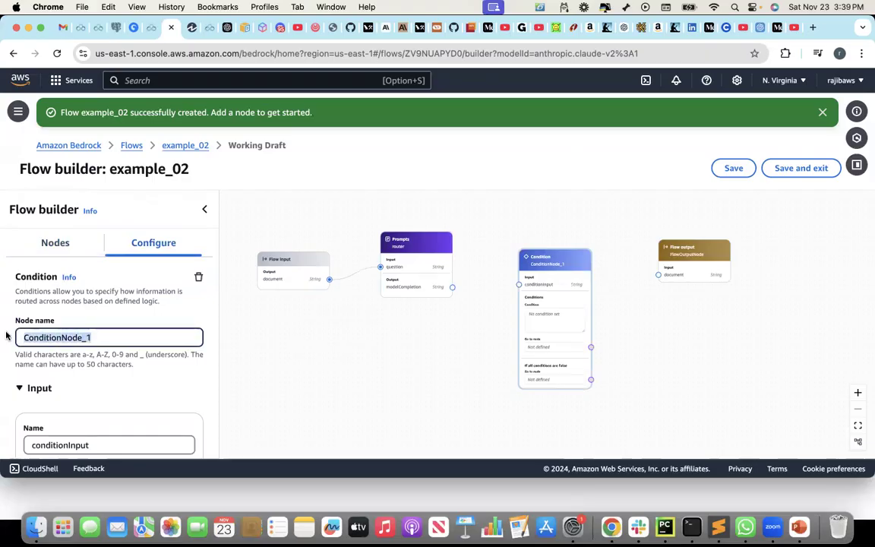
{"action": "type", "text": "Cond"}
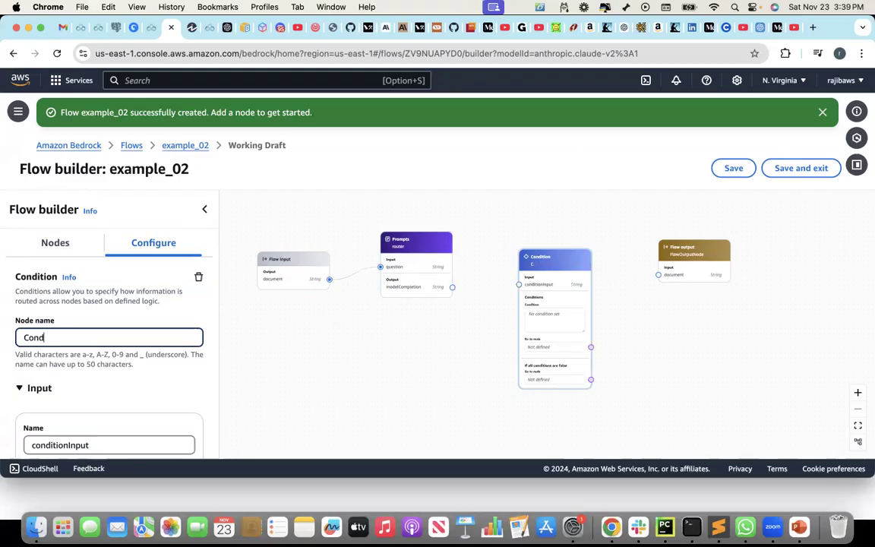
{"action": "type", "text": "itonInput"}
{"action": "scroll", "coordinate": [131, 343], "scroll_direction": "down", "scroll_amount": 1}
{"action": "scroll", "coordinate": [131, 343], "scroll_direction": "down", "scroll_amount": 3}
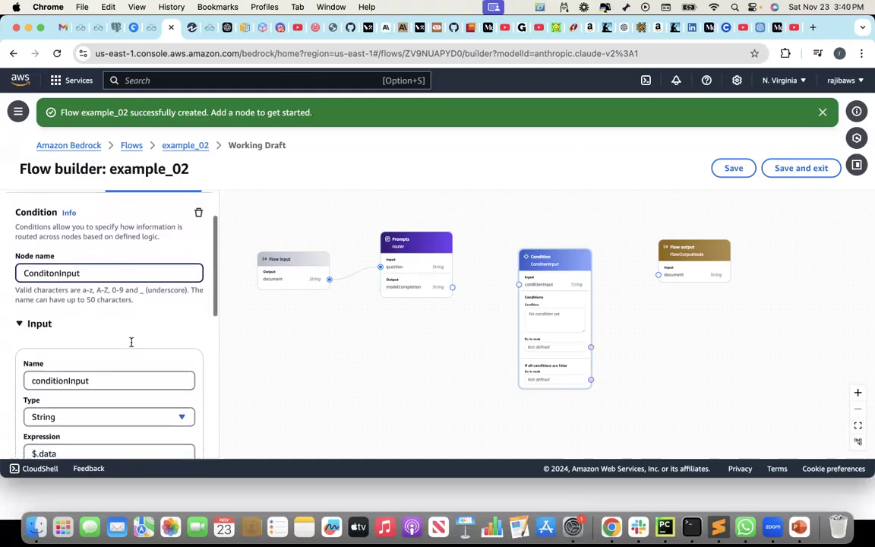
{"action": "scroll", "coordinate": [131, 345], "scroll_direction": "down", "scroll_amount": 1}
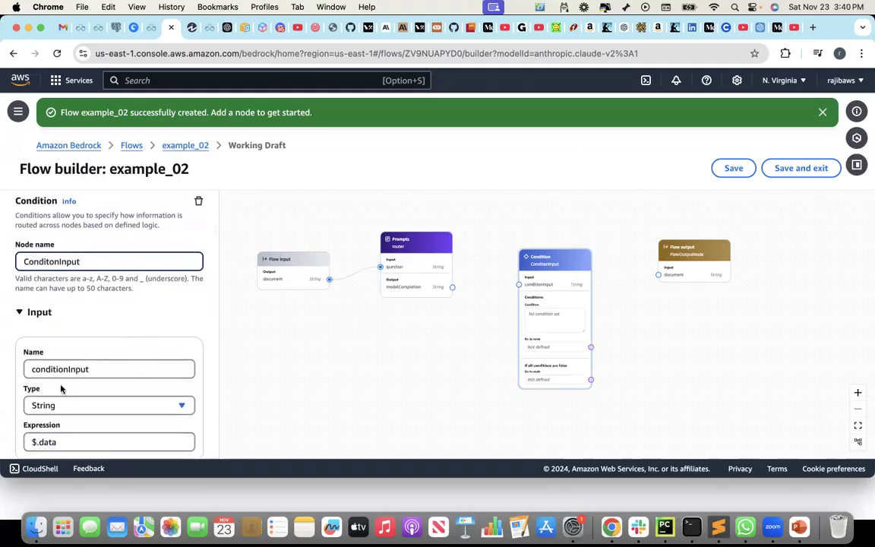
Rename the condition node as "routerconditinnode"
{"action": "left_click_drag", "start_coordinate": [87, 261], "coordinate": [6, 259]}
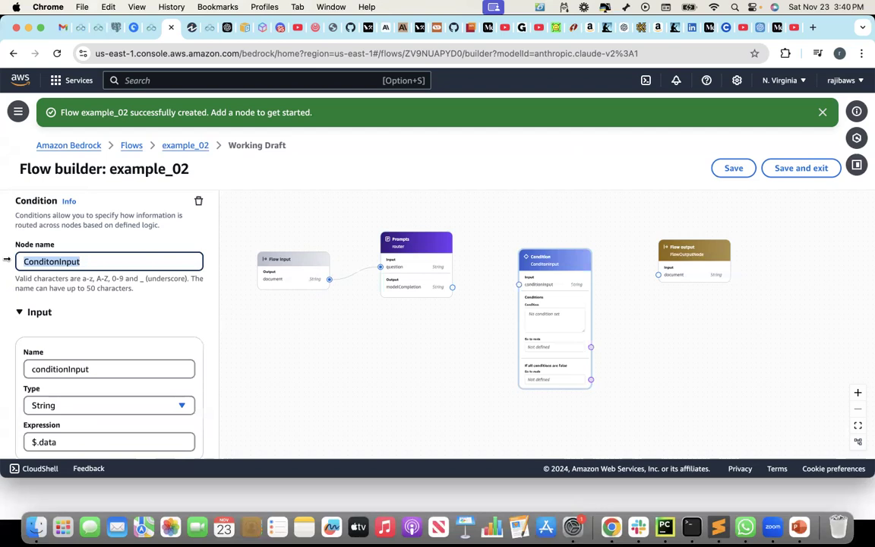
{"action": "type", "text": "router"}
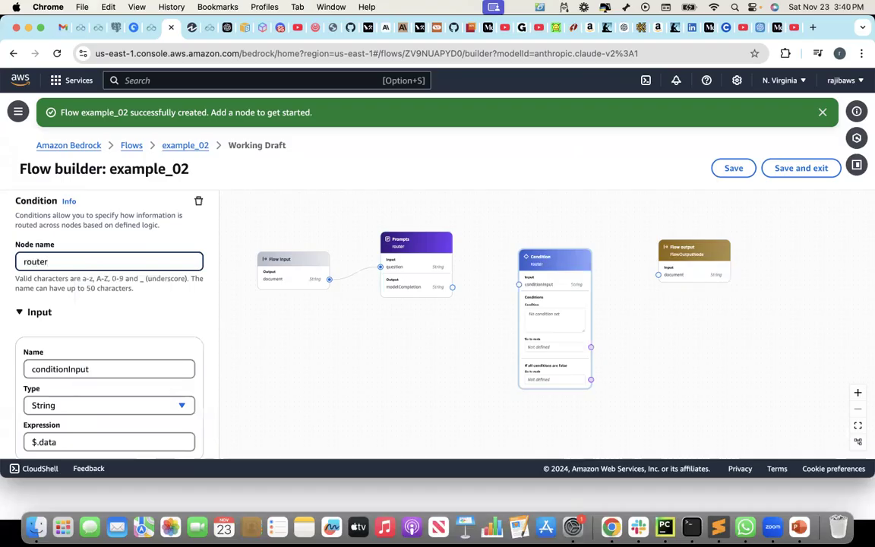
{"action": "type", "text": "Condition"}
{"action": "key", "text": "BackSpace"}
{"action": "key", "text": "BackSpace"}
{"action": "key", "text": "BackSpace"}
{"action": "key", "text": "BackSpace"}
{"action": "key", "text": "BackSpace"}
{"action": "key", "text": "BackSpace"}
{"action": "key", "text": "BackSpace"}
{"action": "key", "text": "BackSpace"}
{"action": "key", "text": "BackSpace"}
{"action": "key", "text": "BackSpace"}
{"action": "key", "text": "BackSpace"}
{"action": "type", "text": "conditinnode"}
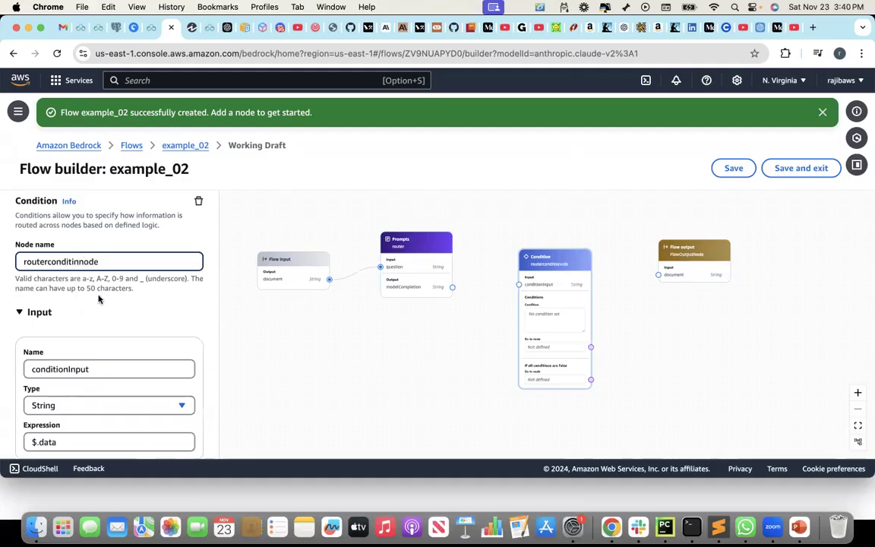
Name the condition node's first condition "maths"
{"action": "scroll", "coordinate": [155, 300], "scroll_direction": "down", "scroll_amount": 3}
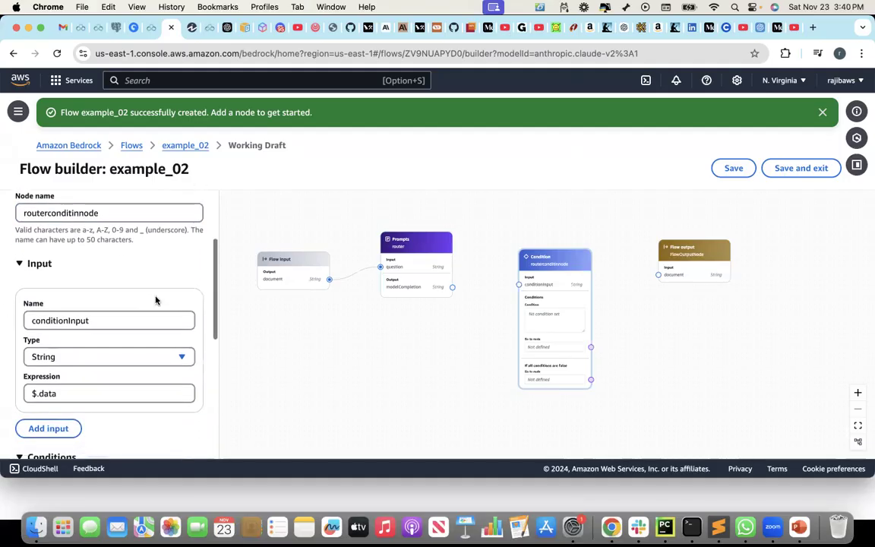
{"action": "scroll", "coordinate": [156, 300], "scroll_direction": "down", "scroll_amount": 1}
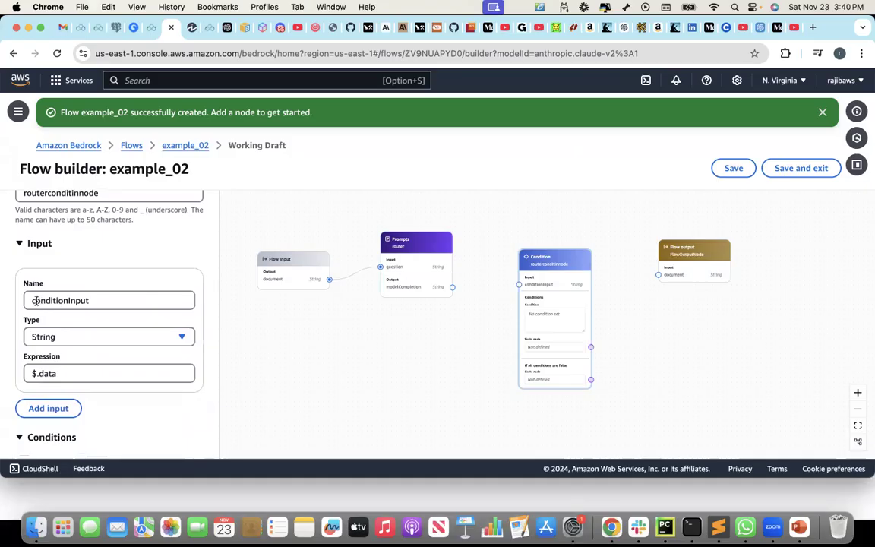
{"action": "scroll", "coordinate": [146, 331], "scroll_direction": "down", "scroll_amount": 3}
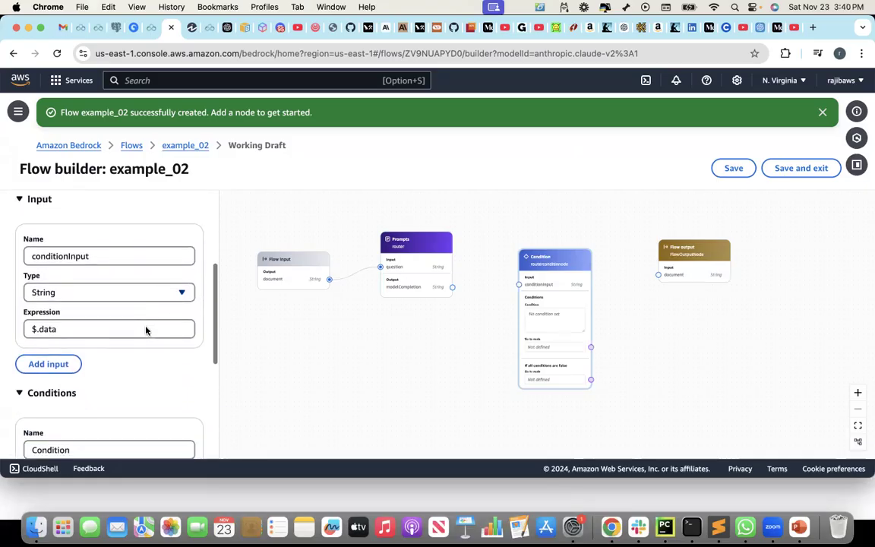
{"action": "scroll", "coordinate": [146, 331], "scroll_direction": "down", "scroll_amount": 3}
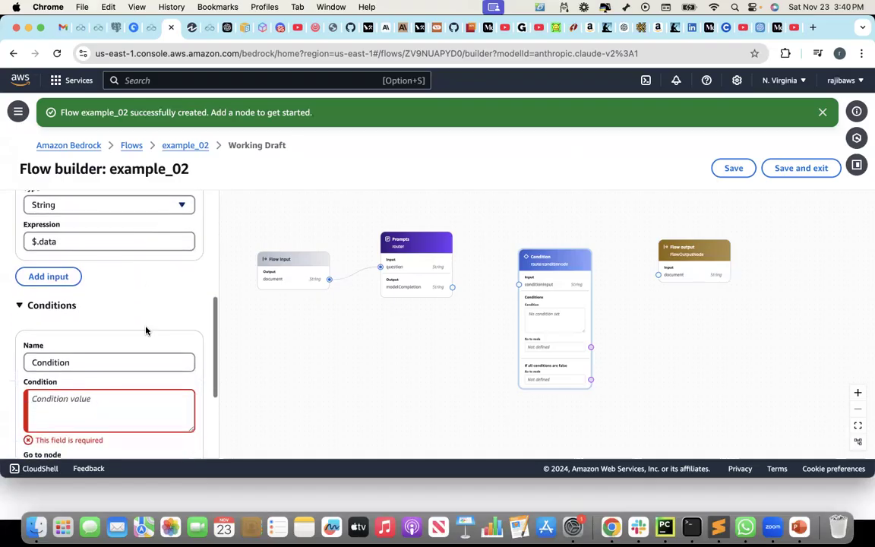
{"action": "double_click", "coordinate": [52, 354]}
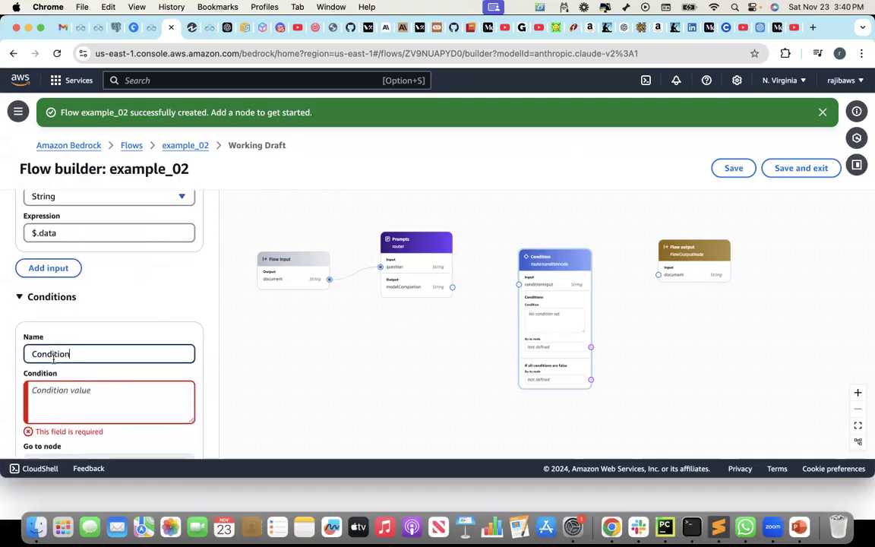
{"action": "type", "text": "maths"}
{"action": "left_click", "coordinate": [61, 392]}
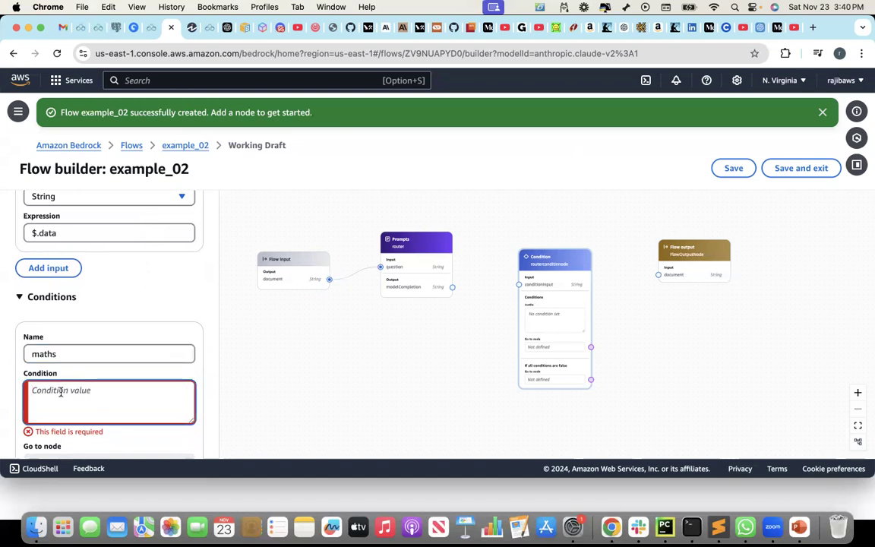
{"action": "type", "text": "Answer "}
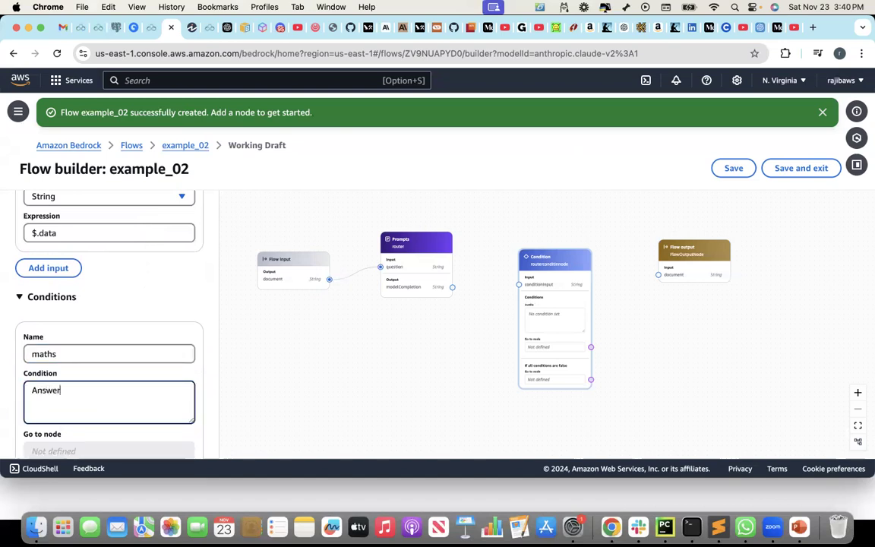
{"action": "type", "text": "the"}
{"action": "key", "text": "BackSpace"}
{"action": "key", "text": "BackSpace"}
{"action": "key", "text": "BackSpace"}
{"action": "key", "text": "BackSpace"}
{"action": "key", "text": "BackSpace"}
{"action": "key", "text": "BackSpace"}
{"action": "key", "text": "BackSpace"}
{"action": "key", "text": "BackSpace"}
{"action": "key", "text": "BackSpace"}
{"action": "key", "text": "BackSpace"}
{"action": "type", "text": "Provide an answe"}
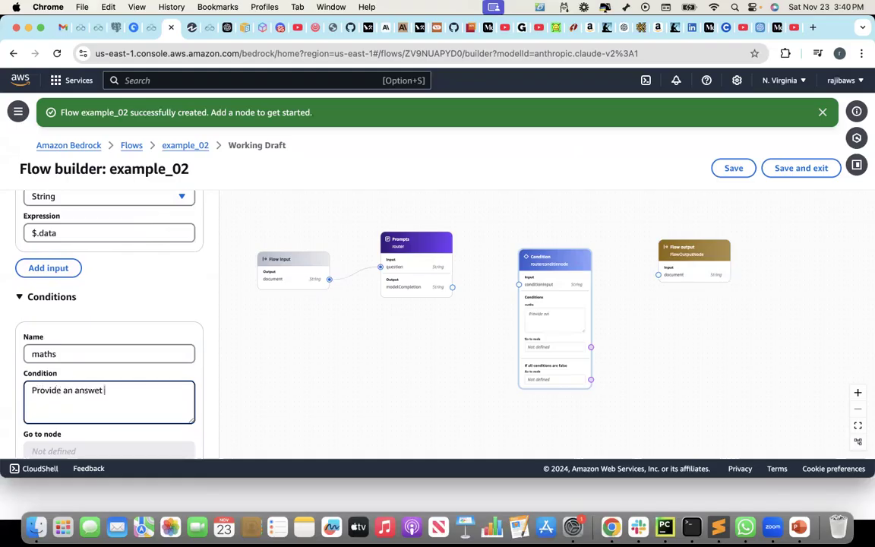
{"action": "type", "text": "r to the maths ques"}
{"action": "key", "text": "BackSpace"}
{"action": "key", "text": "BackSpace"}
{"action": "key", "text": "BackSpace"}
{"action": "key", "text": "BackSpace"}
{"action": "key", "text": "BackSpace"}
{"action": "key", "text": "BackSpace"}
{"action": "key", "text": "BackSpace"}
{"action": "key", "text": "BackSpace"}
{"action": "key", "text": "BackSpace"}
{"action": "key", "text": "BackSpace"}
{"action": "key", "text": "BackSpace"}
{"action": "key", "text": "BackSpace"}
{"action": "key", "text": "BackSpace"}
{"action": "key", "text": "BackSpace"}
{"action": "key", "text": "BackSpace"}
{"action": "key", "text": "BackSpace"}
{"action": "key", "text": "BackSpace"}
{"action": "key", "text": "BackSpace"}
{"action": "key", "text": "BackSpace"}
{"action": "key", "text": "BackSpace"}
{"action": "key", "text": "BackSpace"}
{"action": "key", "text": "BackSpace"}
{"action": "key", "text": "BackSpace"}
{"action": "key", "text": "BackSpace"}
{"action": "key", "text": "BackSpace"}
{"action": "key", "text": "BackSpace"}
{"action": "key", "text": "BackSpace"}
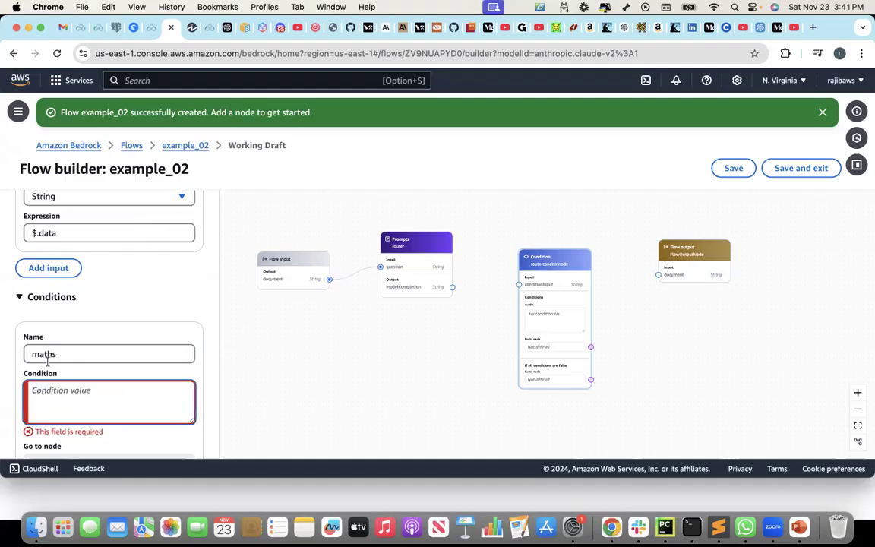
Set the maths condition's expression to conditionInput=="MATHS", reusing the node's input name
{"action": "scroll", "coordinate": [47, 362], "scroll_direction": "up", "scroll_amount": 3}
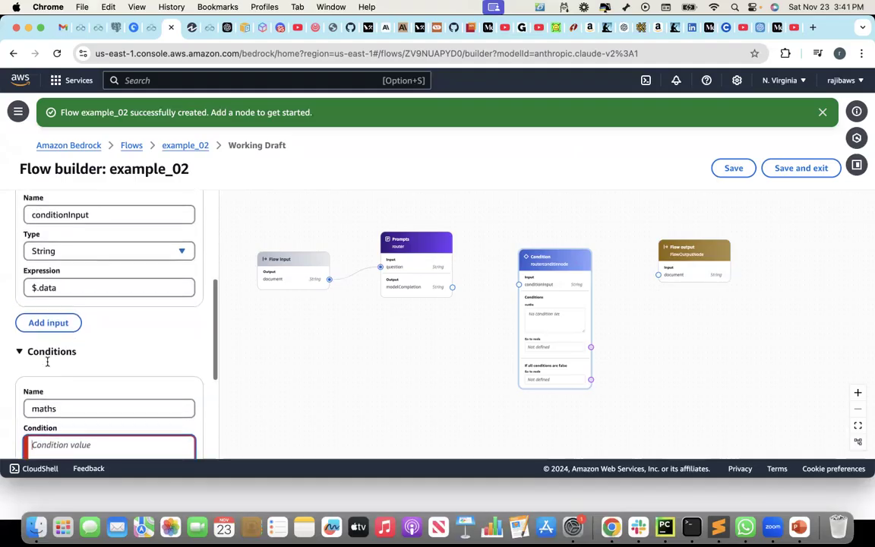
{"action": "double_click", "coordinate": [63, 214]}
{"action": "key", "text": "super+c"}
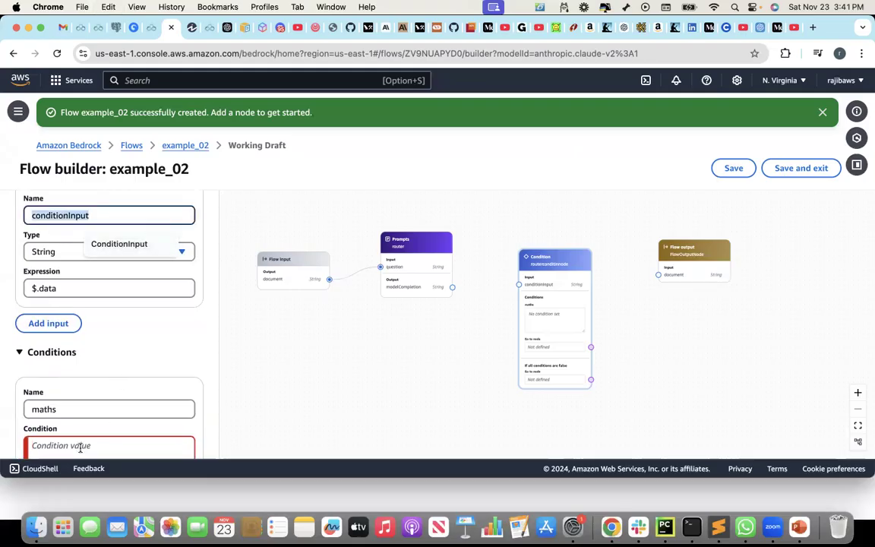
{"action": "left_click", "coordinate": [84, 445]}
{"action": "key", "text": "super+v"}
{"action": "scroll", "coordinate": [163, 403], "scroll_direction": "down", "scroll_amount": 2}
{"action": "type", "text": "="}
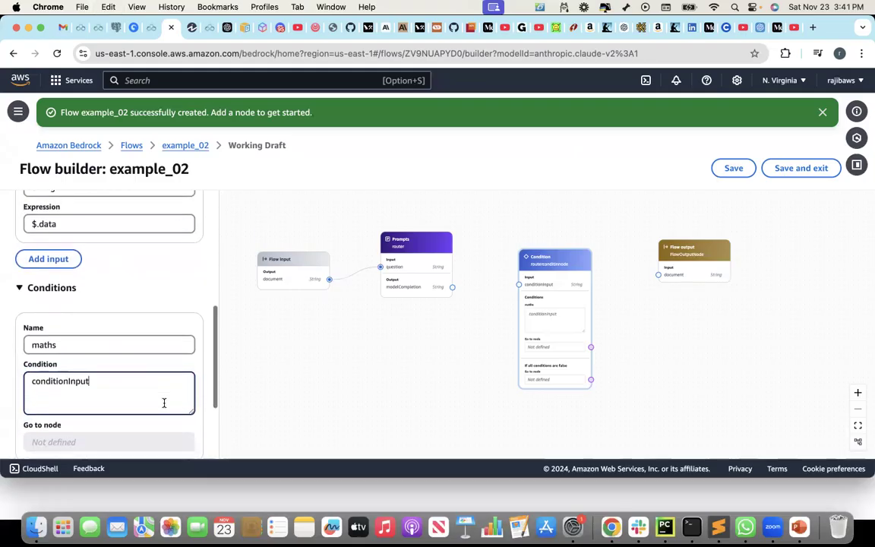
{"action": "type", "text": "="}
{"action": "type", "text": "\"MATHS\""}
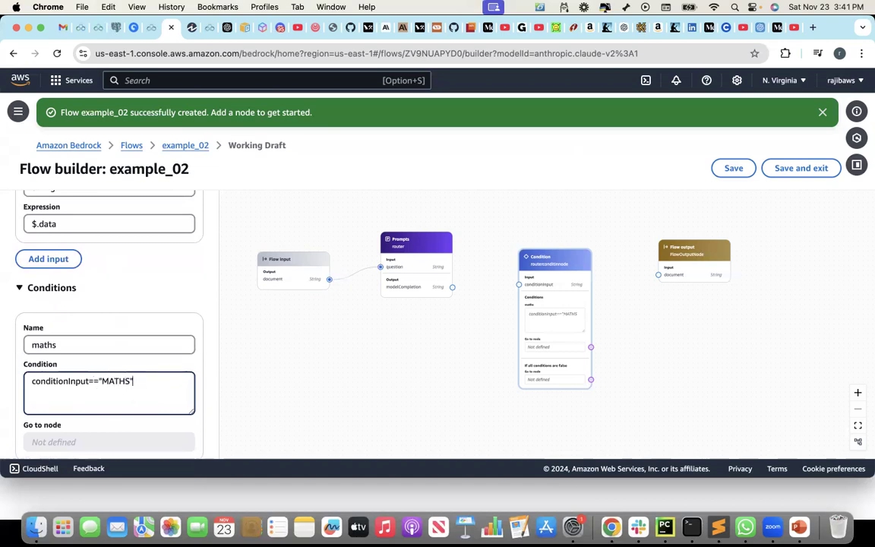
{"action": "key", "text": "Caps_Lock"}
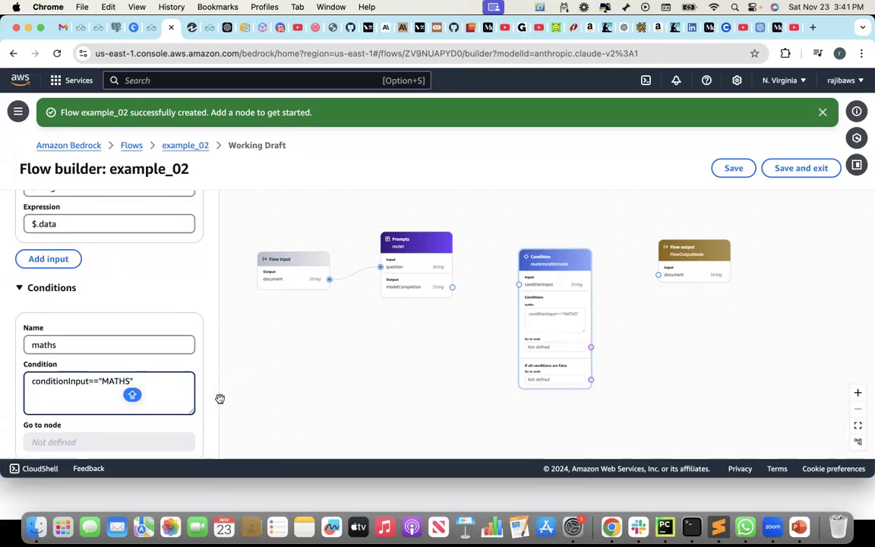
Add a second condition to the condition node and name it "physics"
{"action": "scroll", "coordinate": [178, 377], "scroll_direction": "down", "scroll_amount": 3}
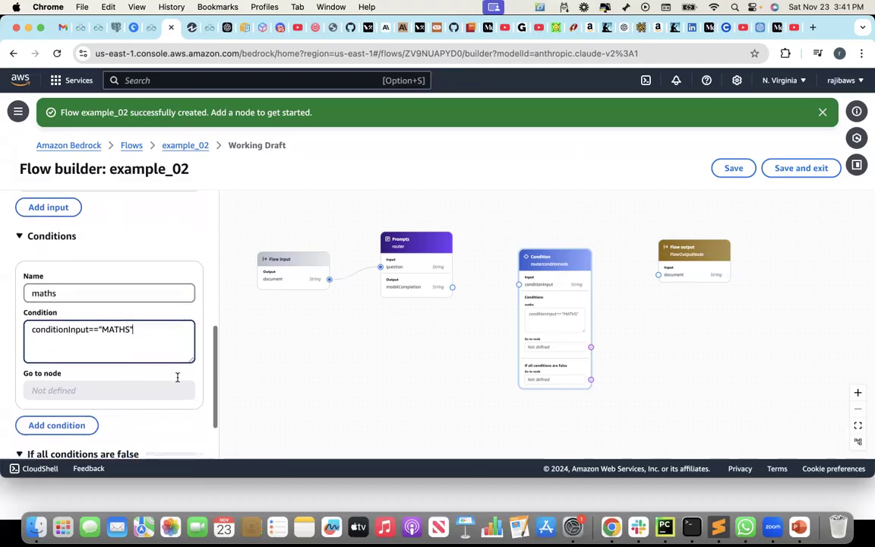
{"action": "left_click", "coordinate": [78, 411]}
{"action": "double_click", "coordinate": [58, 438]}
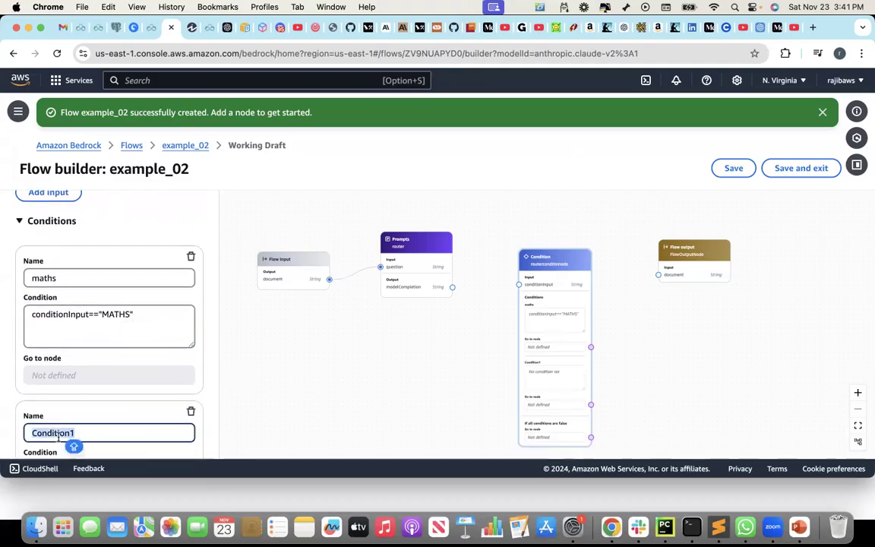
{"action": "type", "text": "PHYSICS"}
{"action": "key", "text": "BackSpace"}
{"action": "key", "text": "BackSpace"}
{"action": "key", "text": "BackSpace"}
{"action": "key", "text": "BackSpace"}
{"action": "key", "text": "BackSpace"}
{"action": "key", "text": "BackSpace"}
{"action": "key", "text": "BackSpace"}
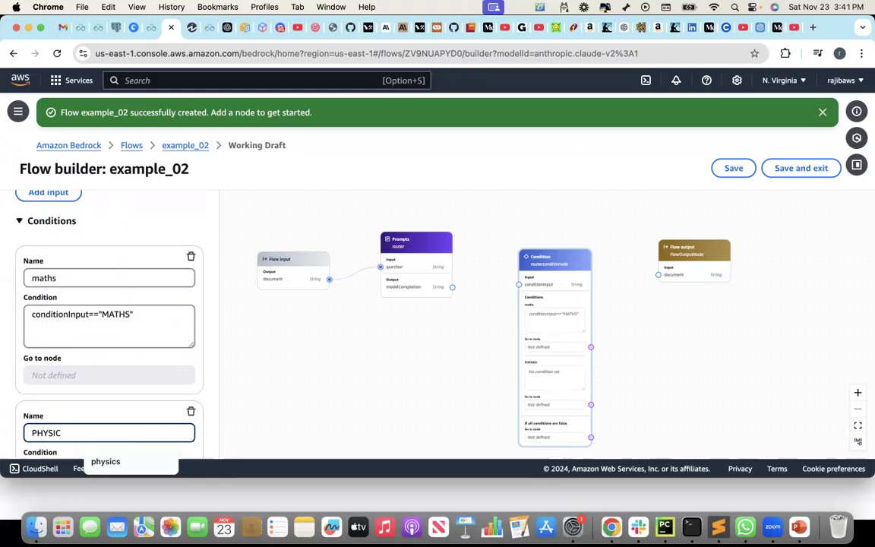
{"action": "type", "text": "physics"}
Copy the maths expression into the physics condition and change it to conditionInput=="PHYSICS"
{"action": "scroll", "coordinate": [124, 304], "scroll_direction": "down", "scroll_amount": 2}
{"action": "left_click_drag", "start_coordinate": [141, 239], "coordinate": [30, 238]}
{"action": "left_click", "coordinate": [97, 392]}
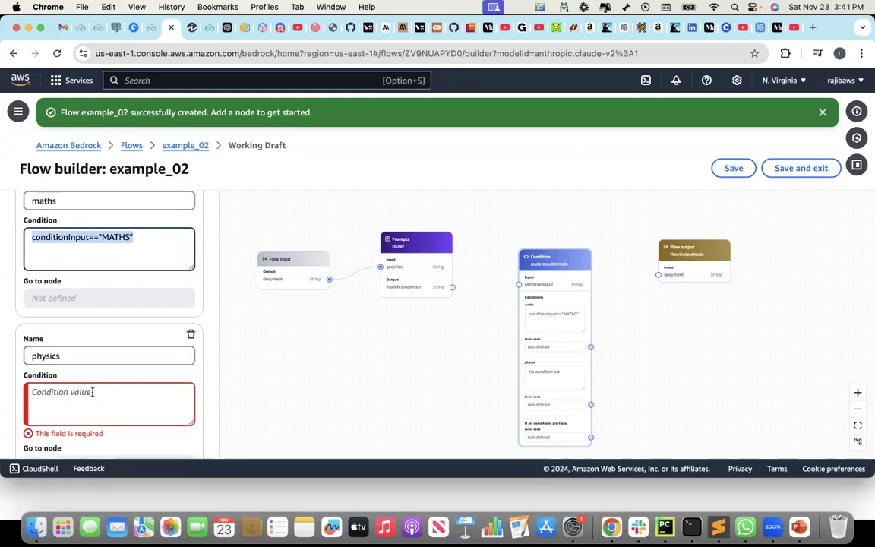
{"action": "key", "text": "super+v"}
{"action": "double_click", "coordinate": [125, 392]}
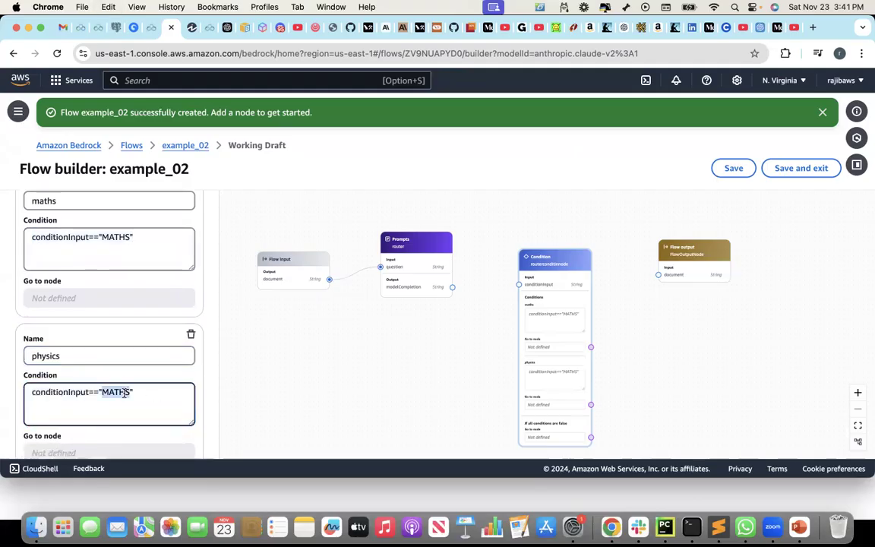
{"action": "type", "text": "PHYSICS"}
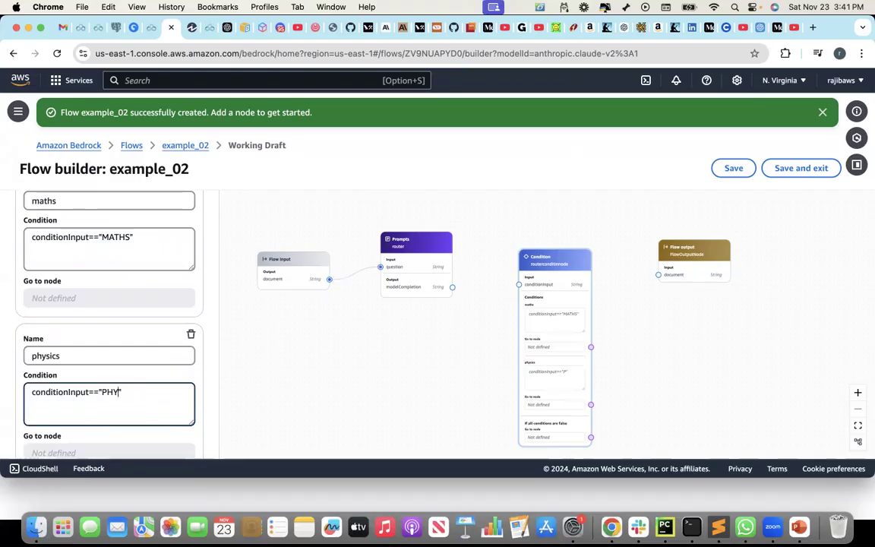
{"action": "left_click", "coordinate": [380, 381]}
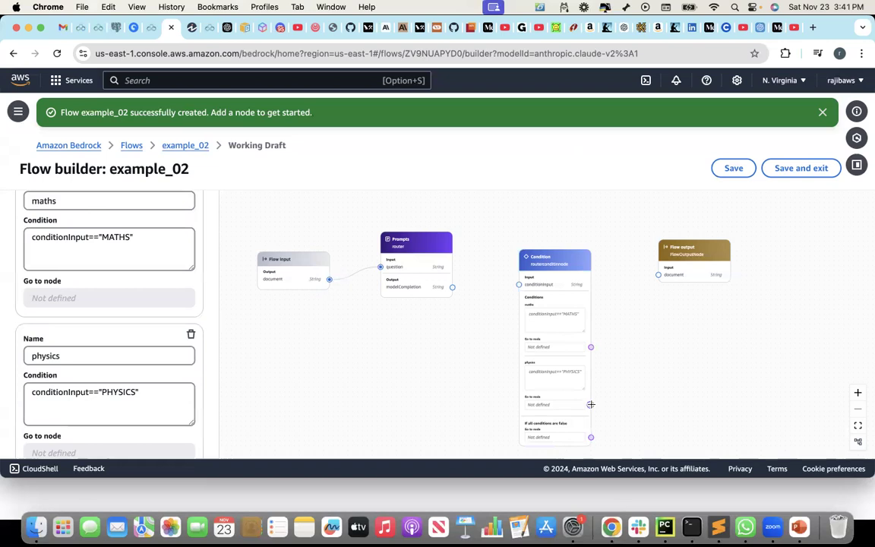
Connect the router prompt's modelCompletion output to the condition node's conditionInput
{"action": "scroll", "coordinate": [170, 418], "scroll_direction": "down", "scroll_amount": 2}
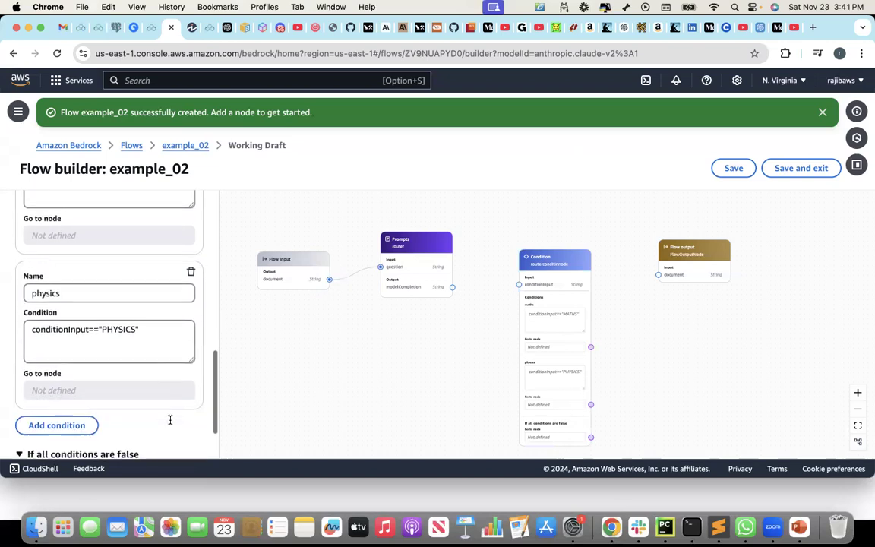
{"action": "scroll", "coordinate": [148, 396], "scroll_direction": "down", "scroll_amount": 1}
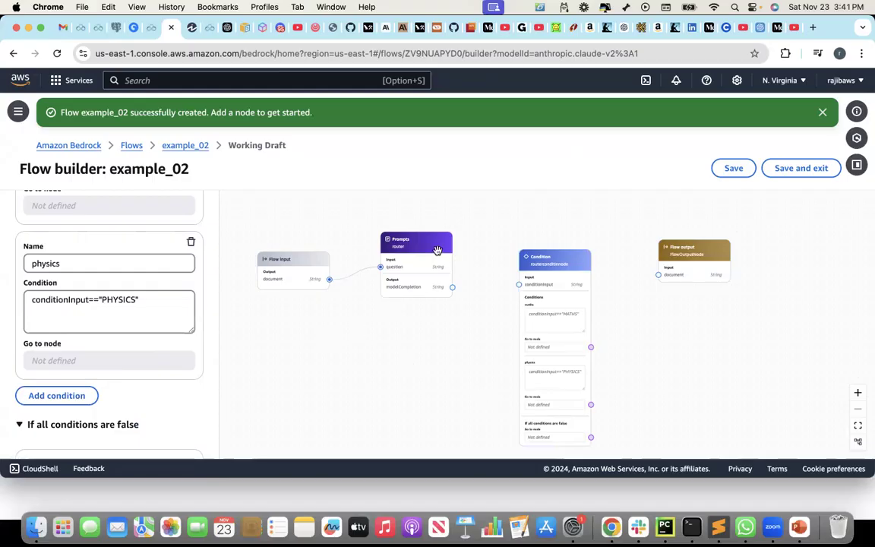
{"action": "scroll", "coordinate": [139, 312], "scroll_direction": "up", "scroll_amount": 5}
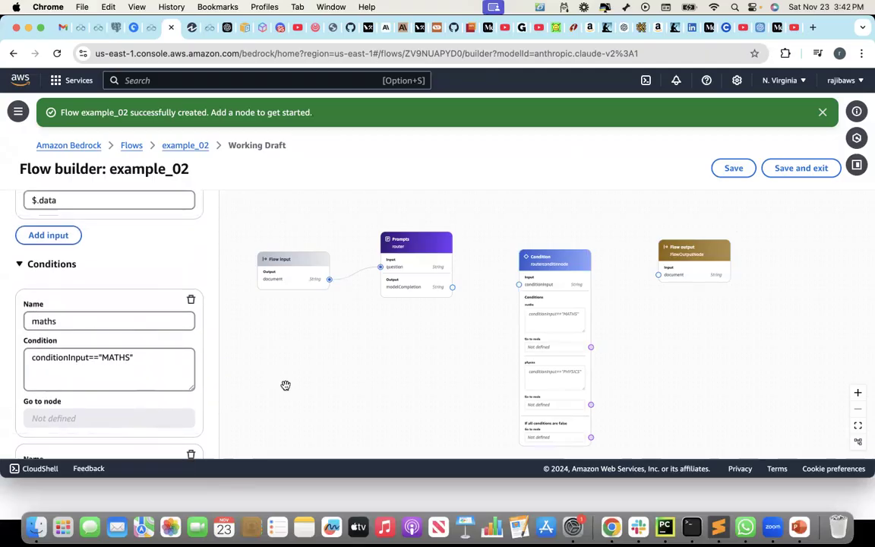
{"action": "left_click", "coordinate": [549, 304]}
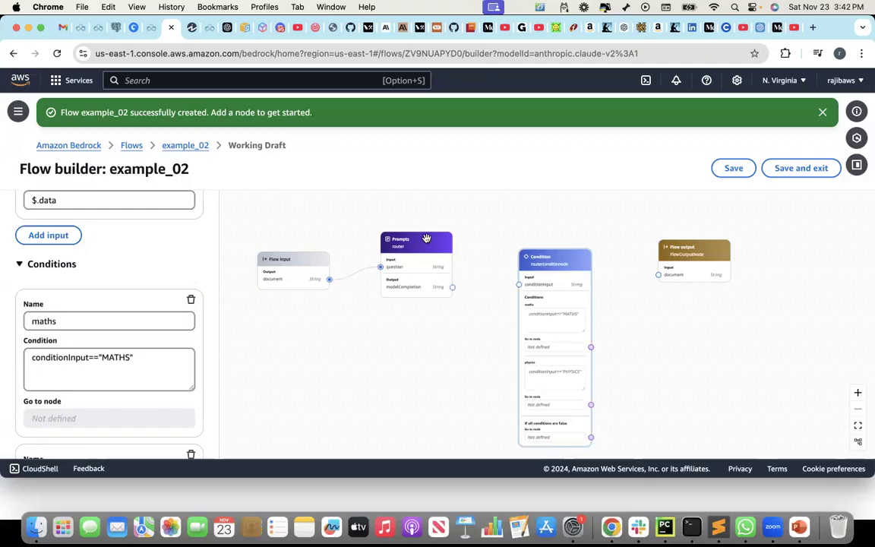
{"action": "left_click_drag", "start_coordinate": [451, 288], "coordinate": [519, 285]}
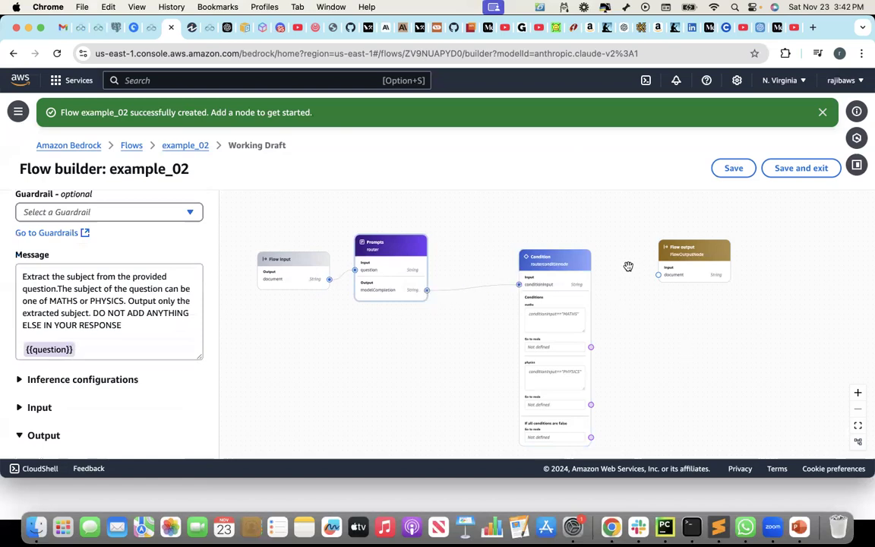
Rearrange the condition and flow output nodes to leave more space between them on the canvas
{"action": "left_click_drag", "start_coordinate": [562, 245], "coordinate": [550, 216]}
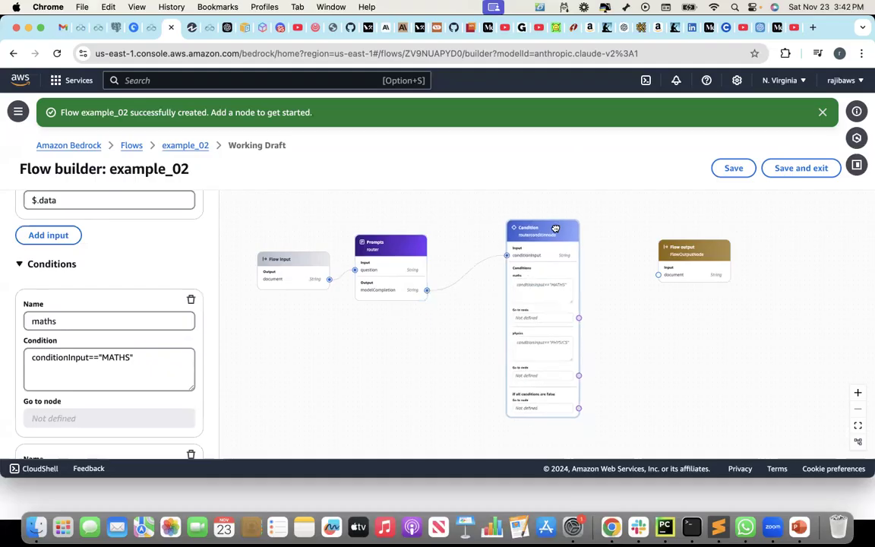
{"action": "left_click", "coordinate": [699, 247]}
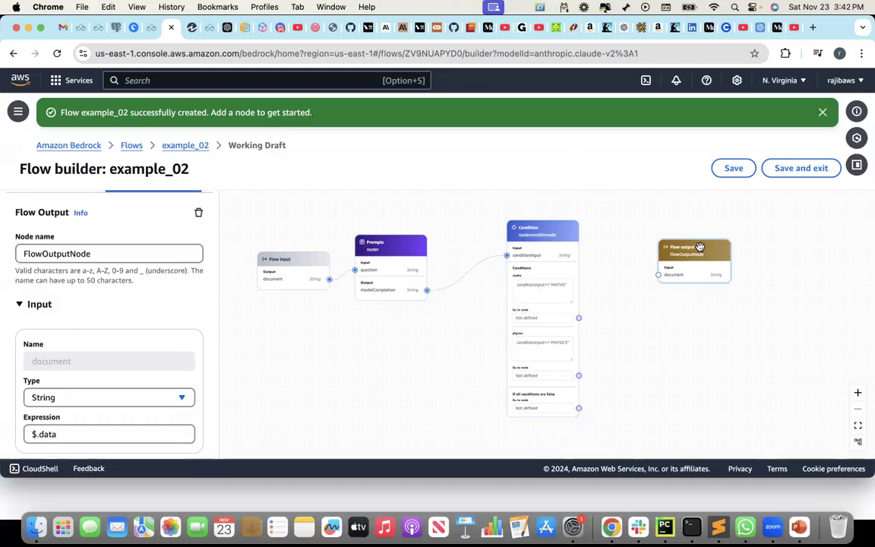
{"action": "left_click_drag", "start_coordinate": [700, 247], "coordinate": [760, 245]}
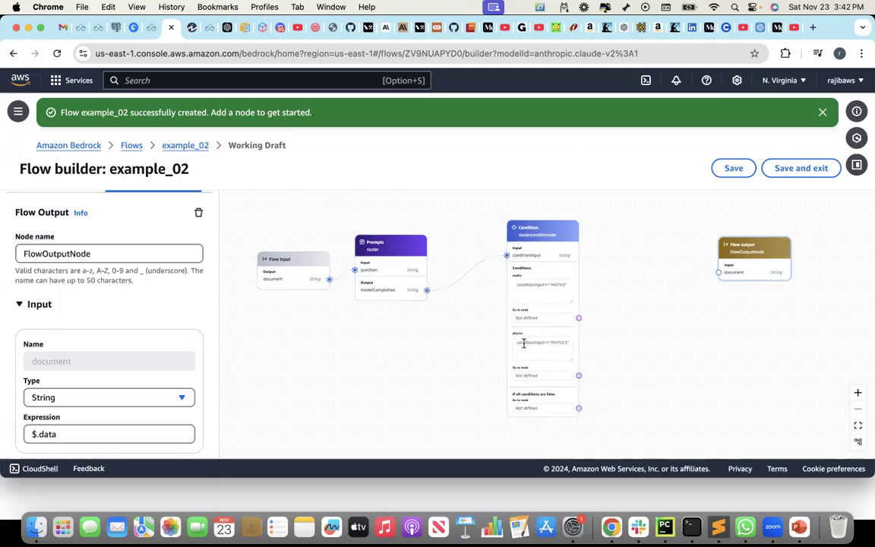
{"action": "left_click_drag", "start_coordinate": [563, 233], "coordinate": [535, 233]}
Add a Prompts node between the condition and flow output nodes and name it mathprompt
{"action": "scroll", "coordinate": [106, 248], "scroll_direction": "up", "scroll_amount": 10}
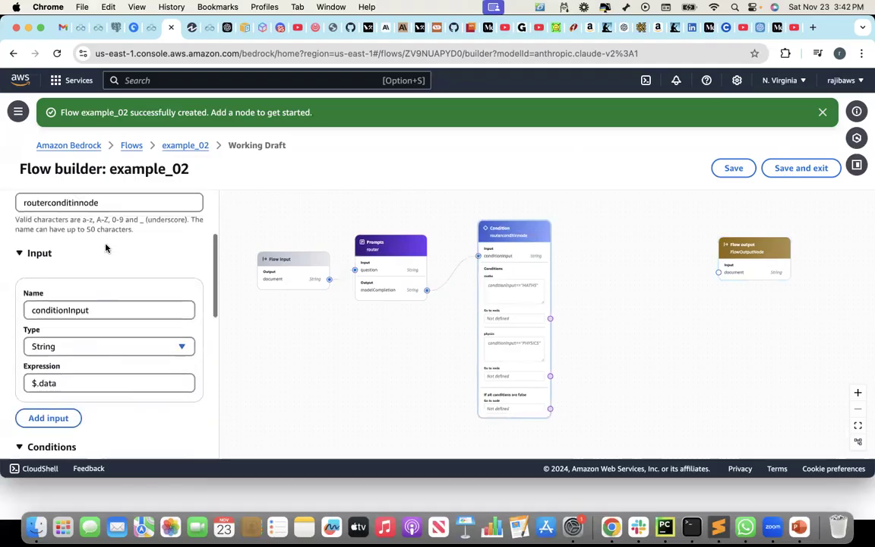
{"action": "left_click", "coordinate": [67, 243]}
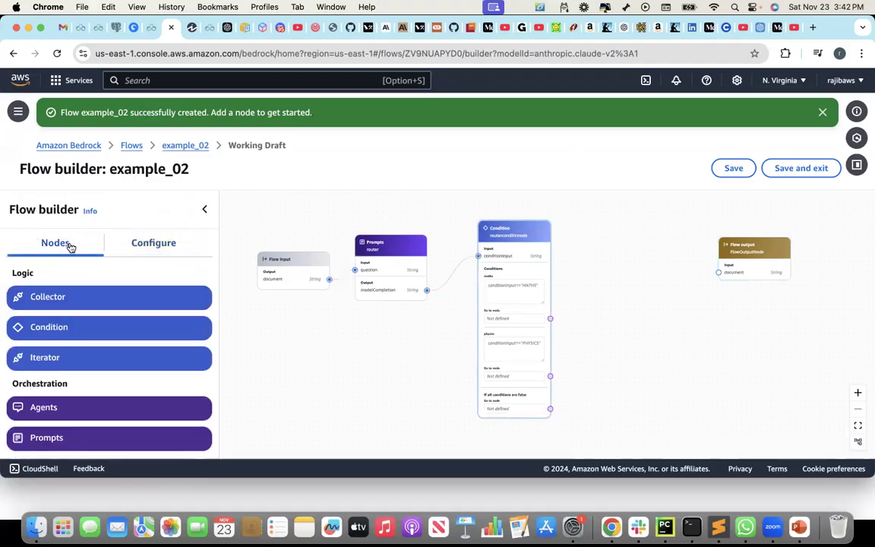
{"action": "left_click_drag", "start_coordinate": [61, 436], "coordinate": [594, 255]}
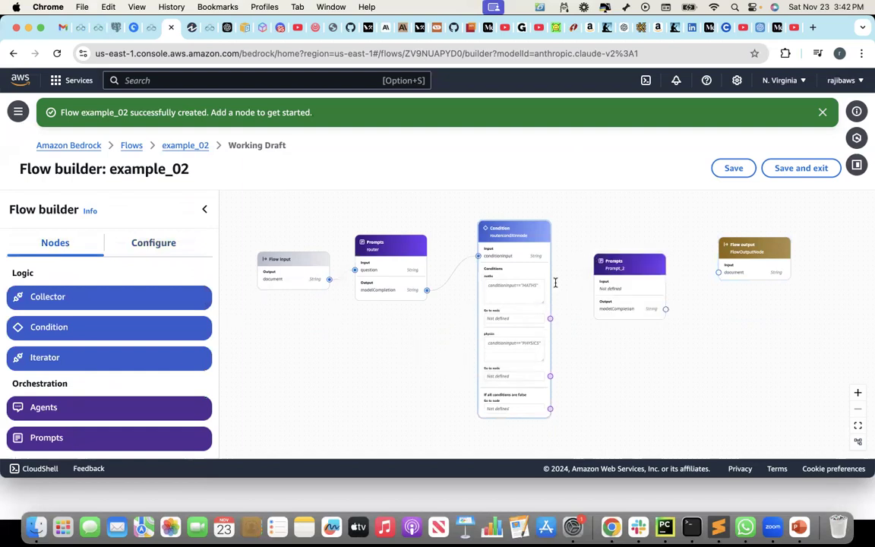
{"action": "left_click", "coordinate": [624, 267]}
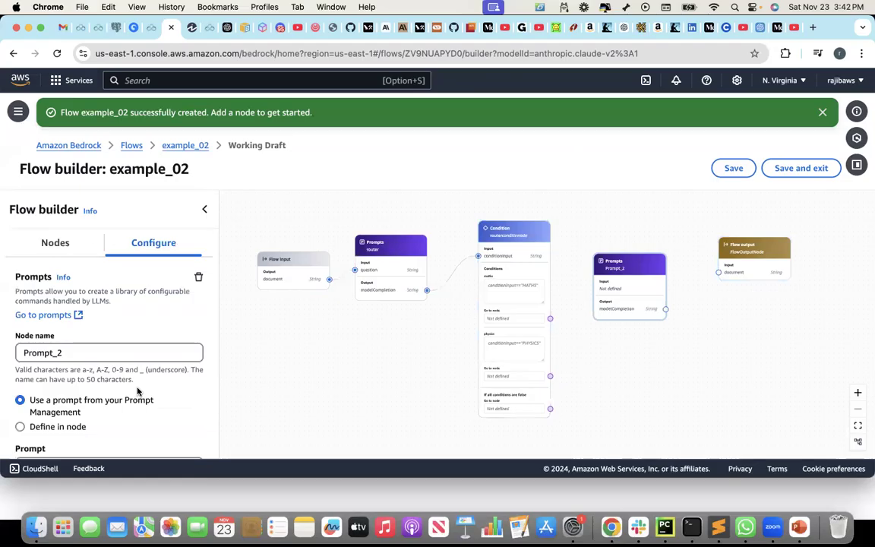
{"action": "left_click_drag", "start_coordinate": [64, 352], "coordinate": [11, 351]}
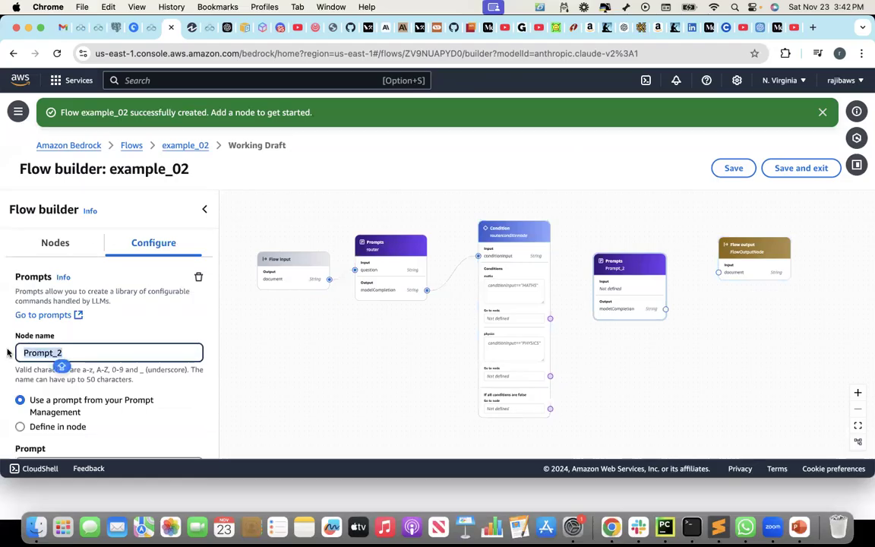
{"action": "type", "text": "MATHS"}
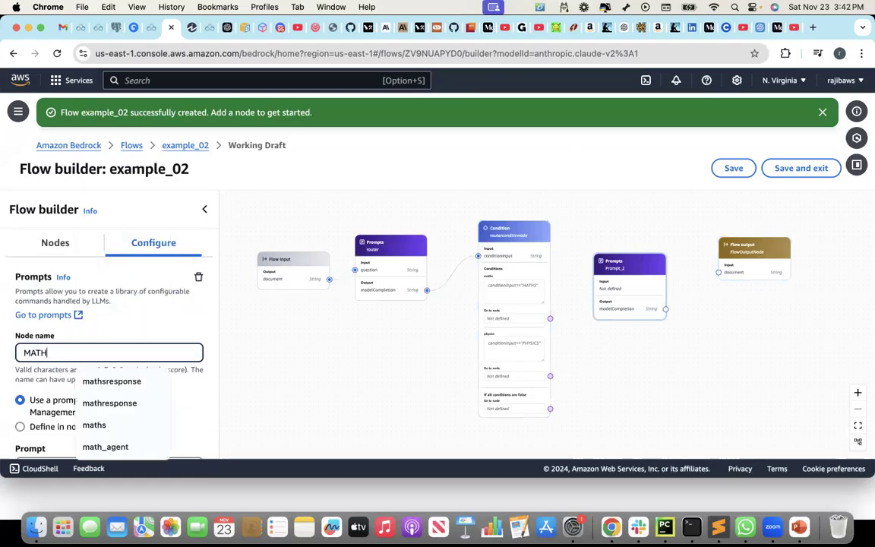
{"action": "key", "text": "BackSpace"}
{"action": "key", "text": "BackSpace"}
{"action": "key", "text": "BackSpace"}
{"action": "key", "text": "BackSpace"}
{"action": "key", "text": "BackSpace"}
{"action": "type", "text": "mathprompt"}
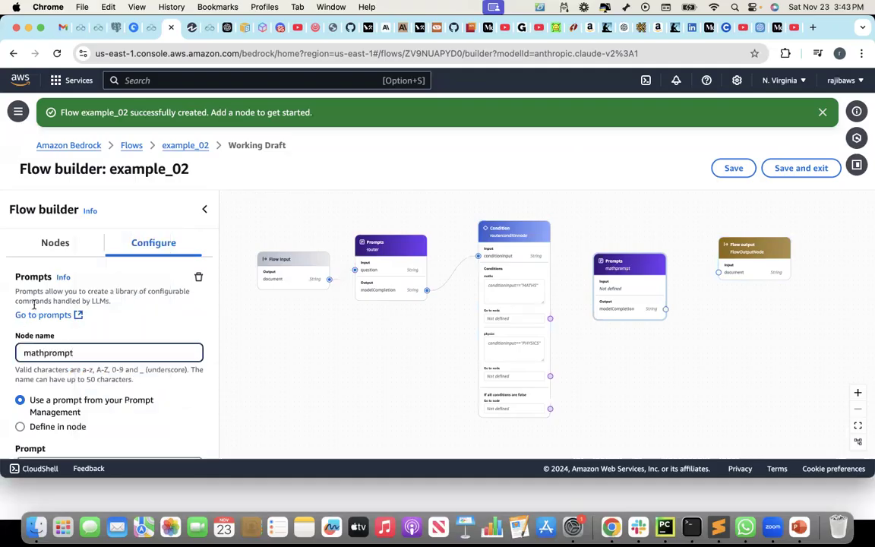
Define mathprompt's prompt in the node with the message "Answer the maths question." followed by the variable {{question}}
{"action": "scroll", "coordinate": [30, 274], "scroll_direction": "down", "scroll_amount": 1}
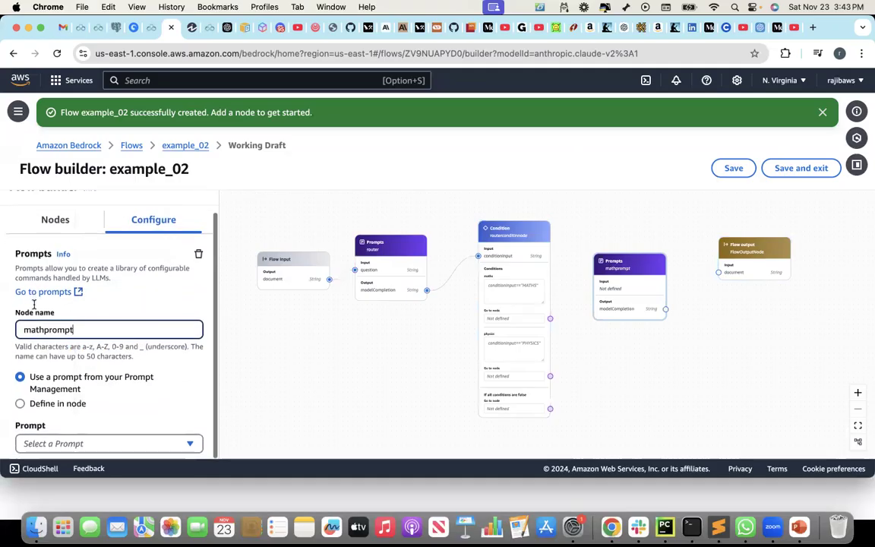
{"action": "left_click", "coordinate": [21, 404]}
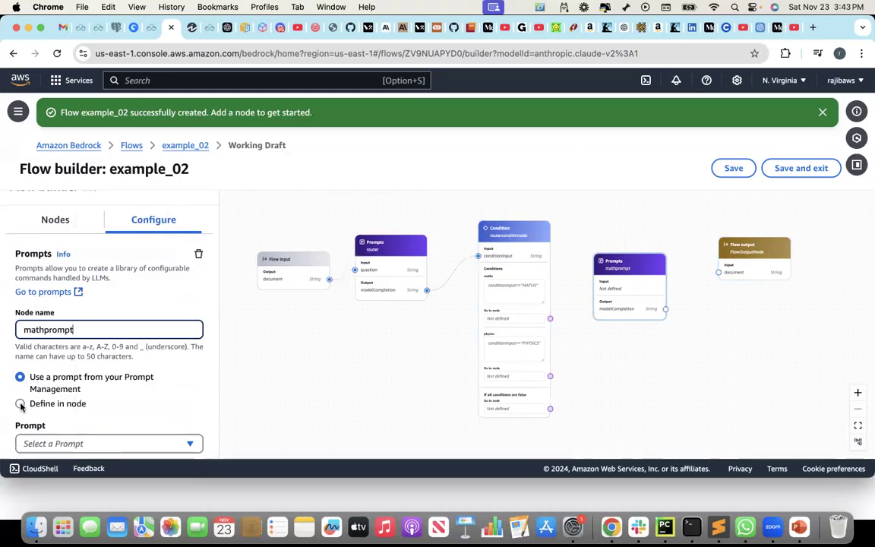
{"action": "scroll", "coordinate": [162, 417], "scroll_direction": "down", "scroll_amount": 2}
{"action": "scroll", "coordinate": [164, 417], "scroll_direction": "down", "scroll_amount": 3}
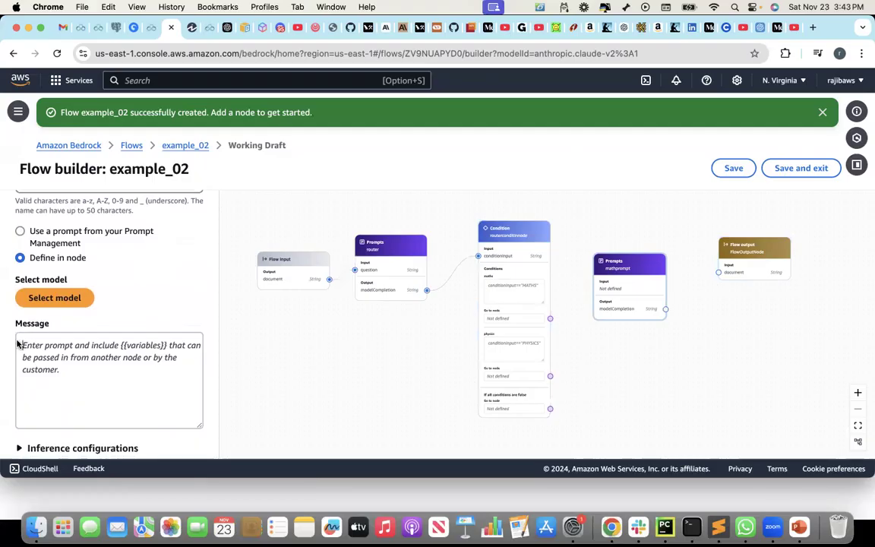
{"action": "type", "text": "Answer the maths question."}
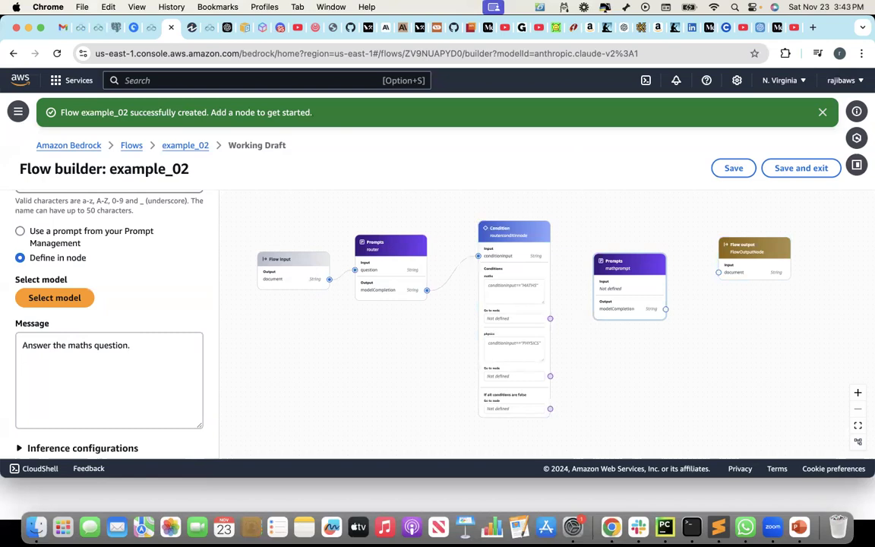
{"action": "type", "text": "}}"}
{"action": "type", "text": "question"}
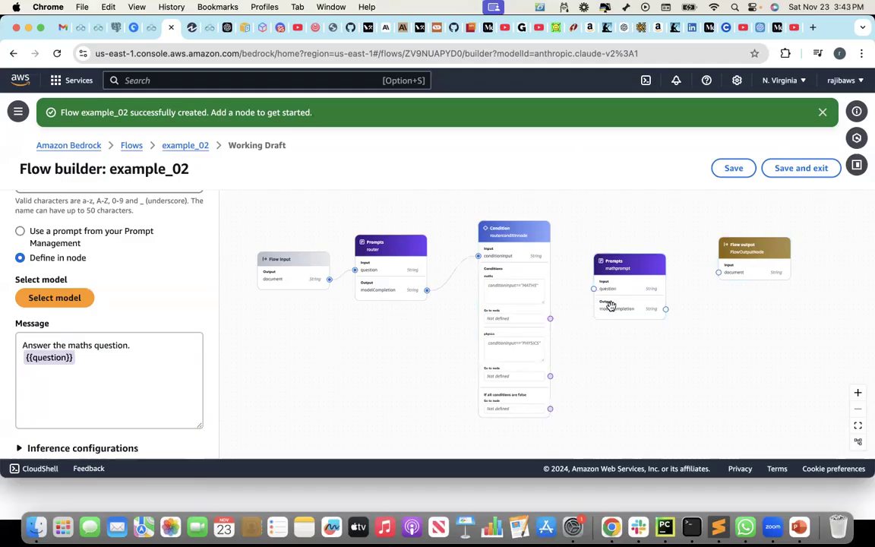
Assign Anthropic's Claude v2.1 model with on-demand inference to mathprompt
{"action": "left_click", "coordinate": [64, 299]}
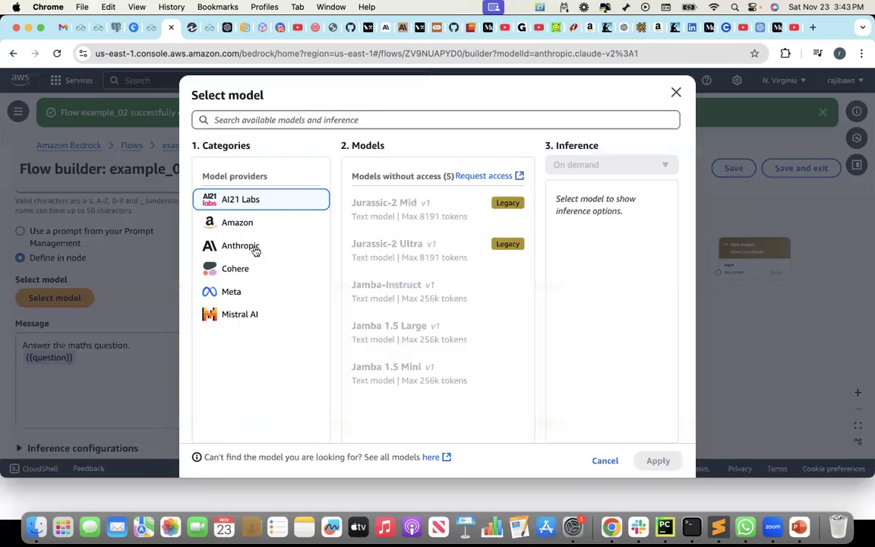
{"action": "left_click", "coordinate": [256, 251]}
{"action": "left_click", "coordinate": [420, 203]}
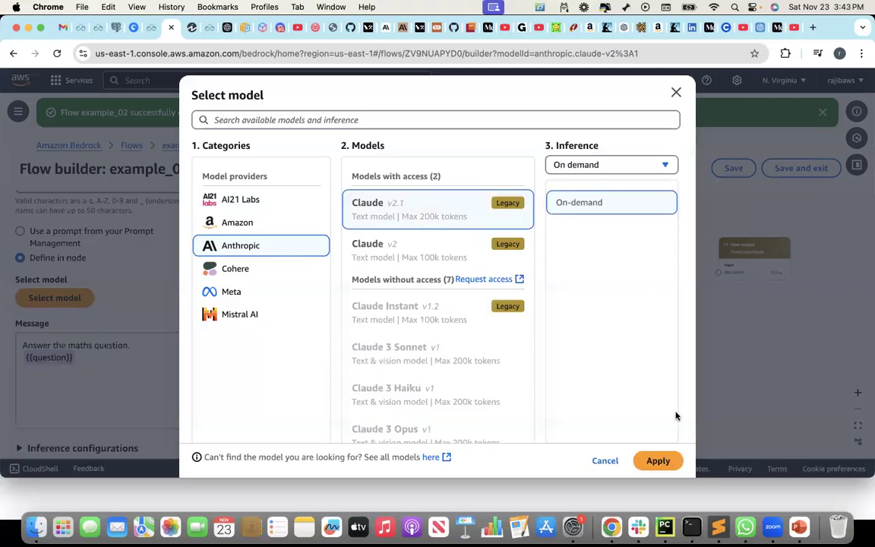
{"action": "left_click", "coordinate": [652, 461]}
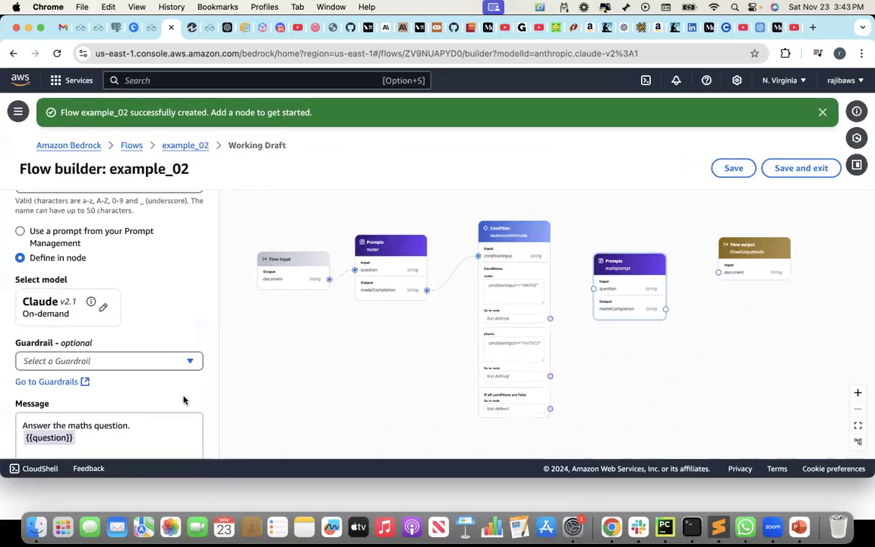
Set mathprompt's temperature to 0 in its inference configurations
{"action": "scroll", "coordinate": [183, 400], "scroll_direction": "down", "scroll_amount": 4}
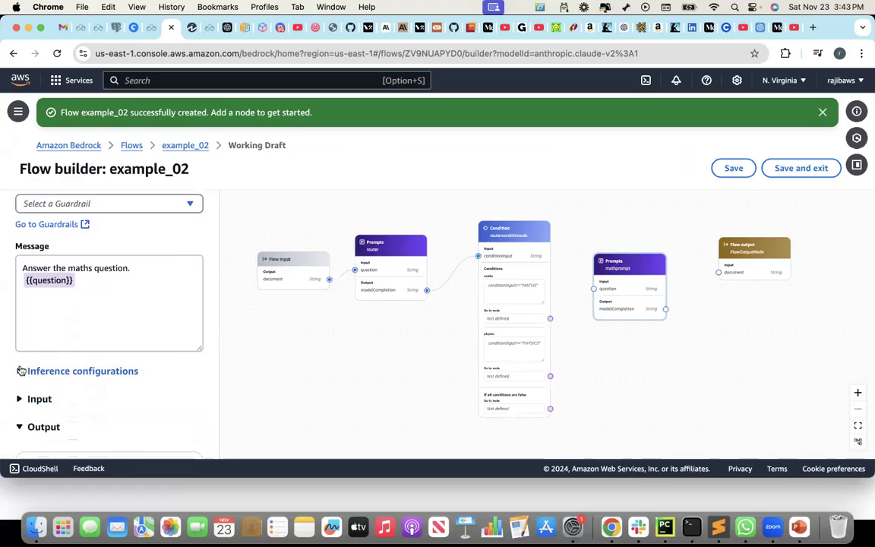
{"action": "left_click", "coordinate": [82, 371]}
{"action": "left_click_drag", "start_coordinate": [183, 435], "coordinate": [32, 435]}
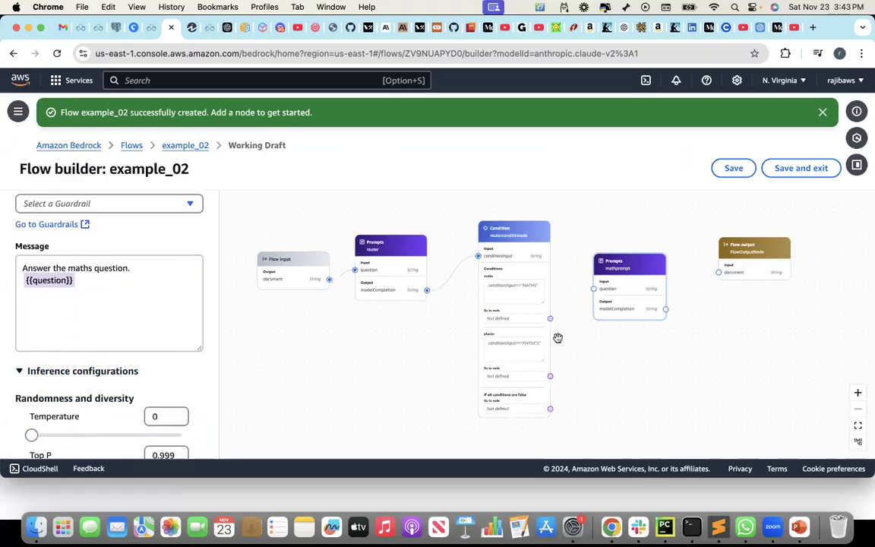
Connect the maths condition to mathprompt, and the flow input's document output to mathprompt's question input
{"action": "left_click_drag", "start_coordinate": [550, 318], "coordinate": [594, 263]}
{"action": "left_click_drag", "start_coordinate": [330, 279], "coordinate": [593, 291]}
Rename the flow output node to mathsresponse and connect mathprompt's modelCompletion output to its document input
{"action": "left_click", "coordinate": [787, 243]}
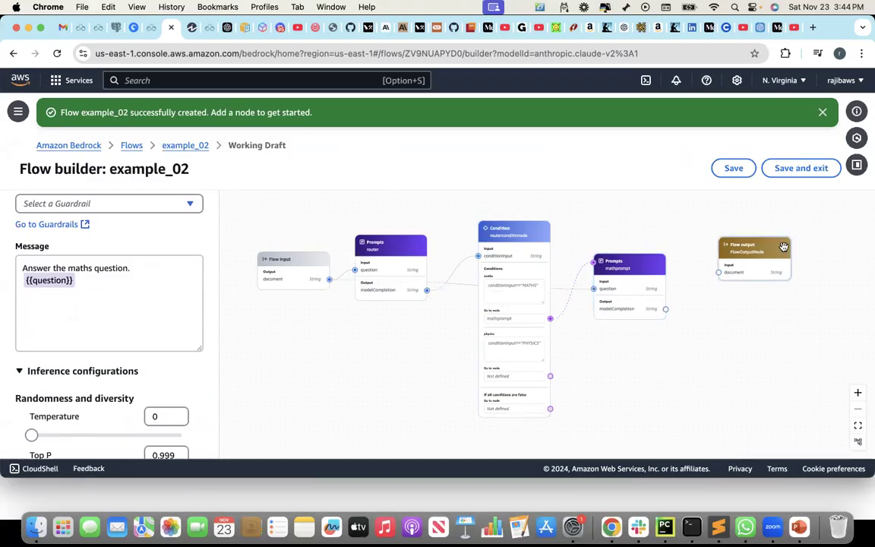
{"action": "left_click_drag", "start_coordinate": [91, 253], "coordinate": [11, 250]}
{"action": "type", "text": "m"}
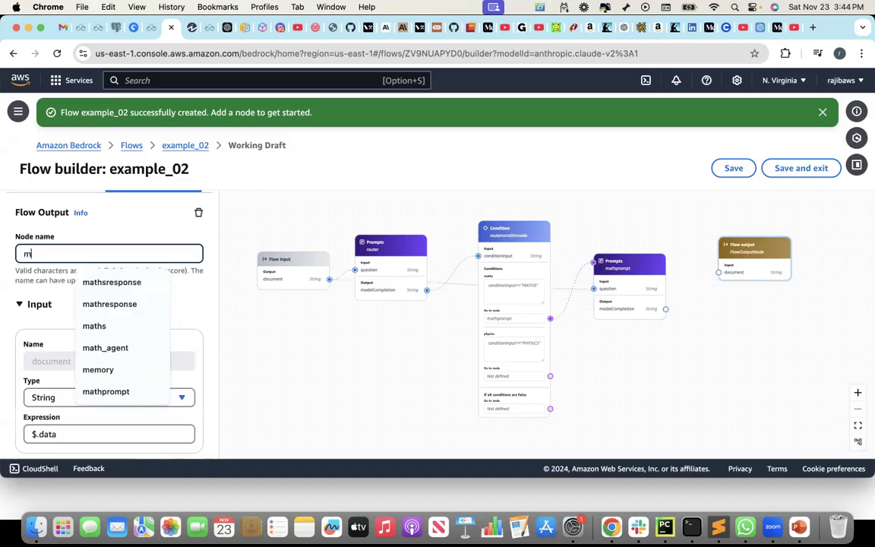
{"action": "type", "text": "athsresponse"}
{"action": "left_click", "coordinate": [281, 353]}
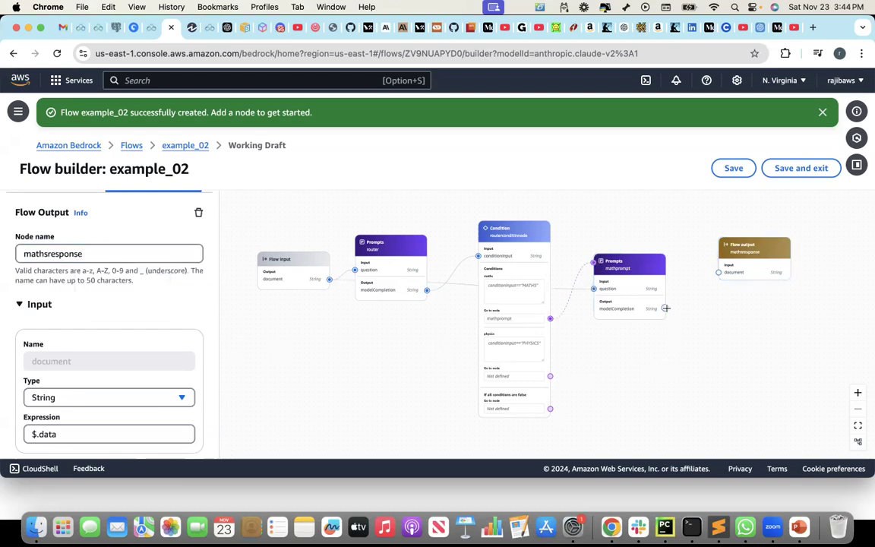
{"action": "left_click_drag", "start_coordinate": [665, 309], "coordinate": [719, 272]}
{"action": "left_click_drag", "start_coordinate": [640, 259], "coordinate": [640, 238]}
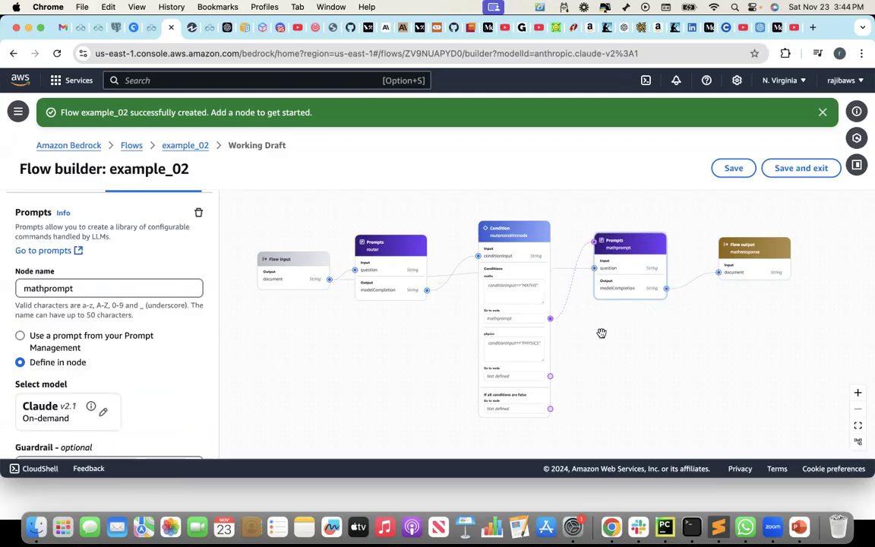
Add another Prompts node below mathprompt and name it physicsprompt
{"action": "scroll", "coordinate": [95, 281], "scroll_direction": "up", "scroll_amount": 2}
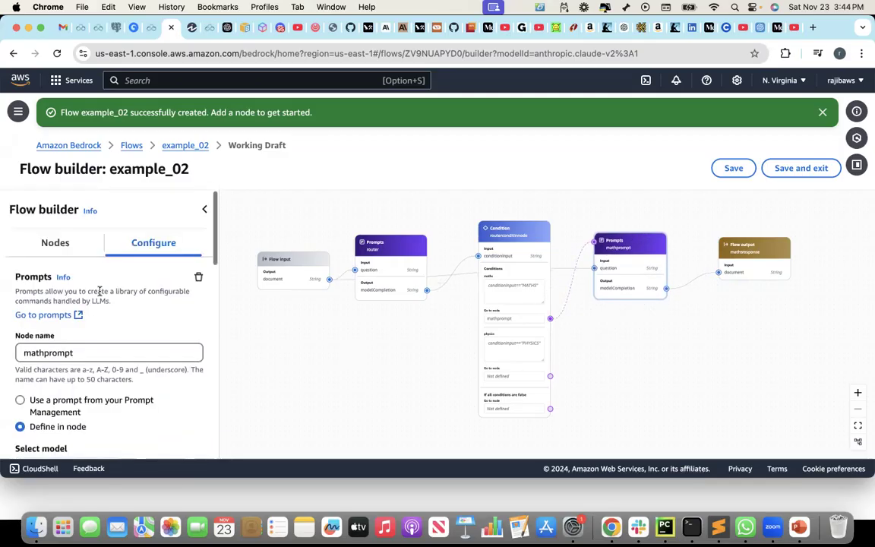
{"action": "left_click", "coordinate": [58, 243]}
{"action": "left_click_drag", "start_coordinate": [84, 443], "coordinate": [599, 342]}
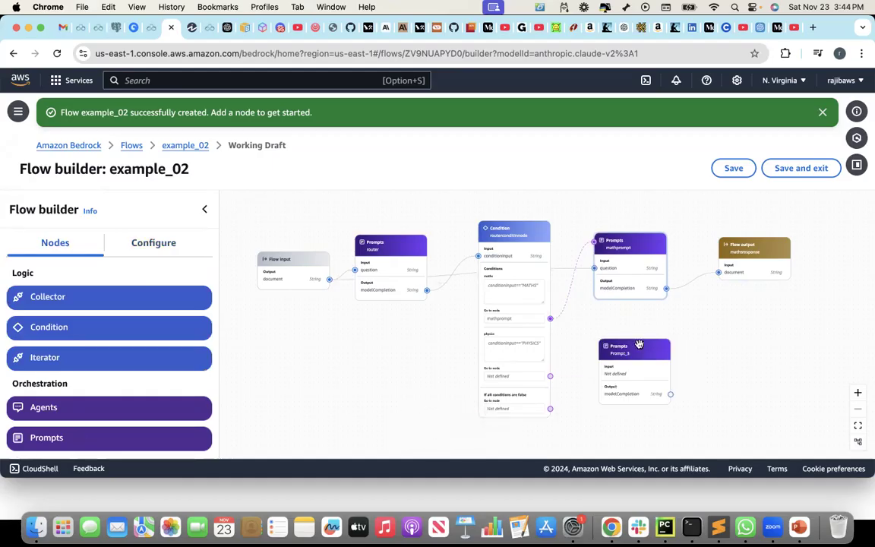
{"action": "left_click", "coordinate": [634, 348]}
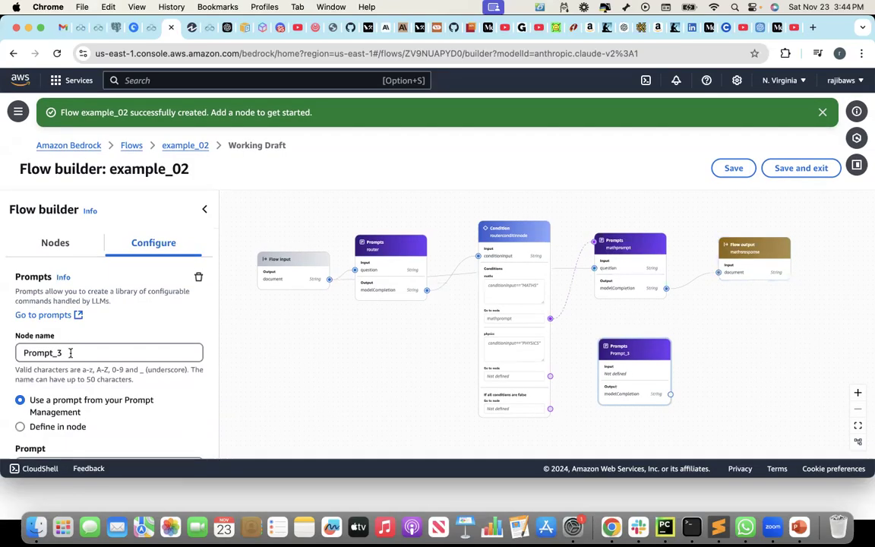
{"action": "left_click_drag", "start_coordinate": [73, 351], "coordinate": [3, 348]}
{"action": "type", "text": "physicsprom"}
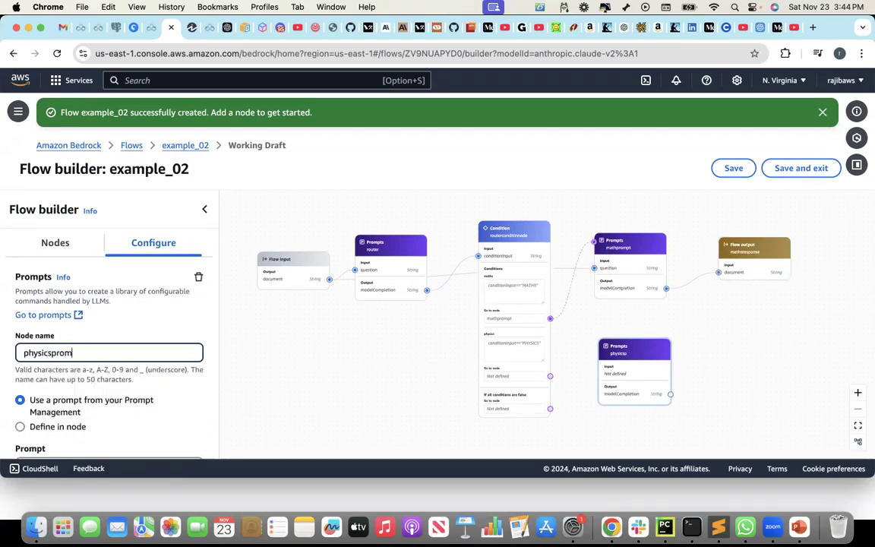
Switch physicsprompt from a Prompt Management prompt to one defined in the node
{"action": "scroll", "coordinate": [72, 316], "scroll_direction": "down", "scroll_amount": 1}
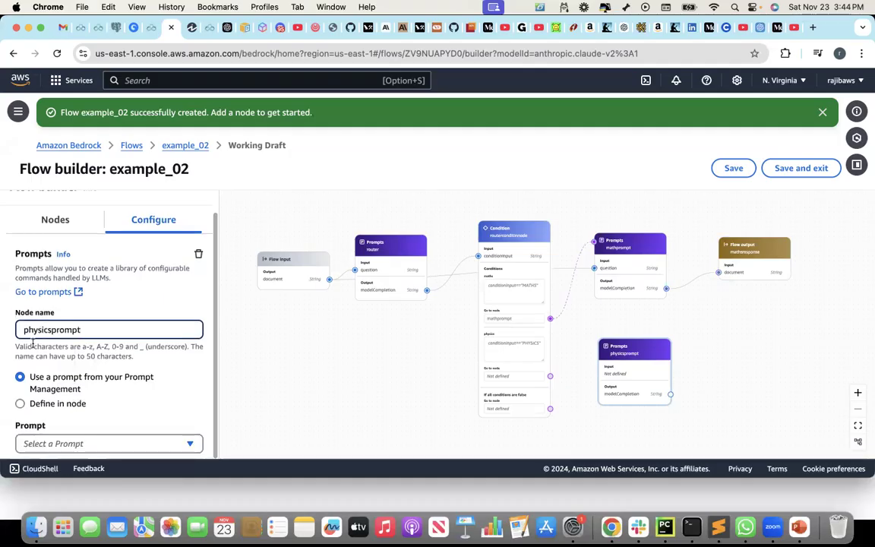
{"action": "left_click", "coordinate": [20, 403]}
{"action": "scroll", "coordinate": [114, 372], "scroll_direction": "down", "scroll_amount": 3}
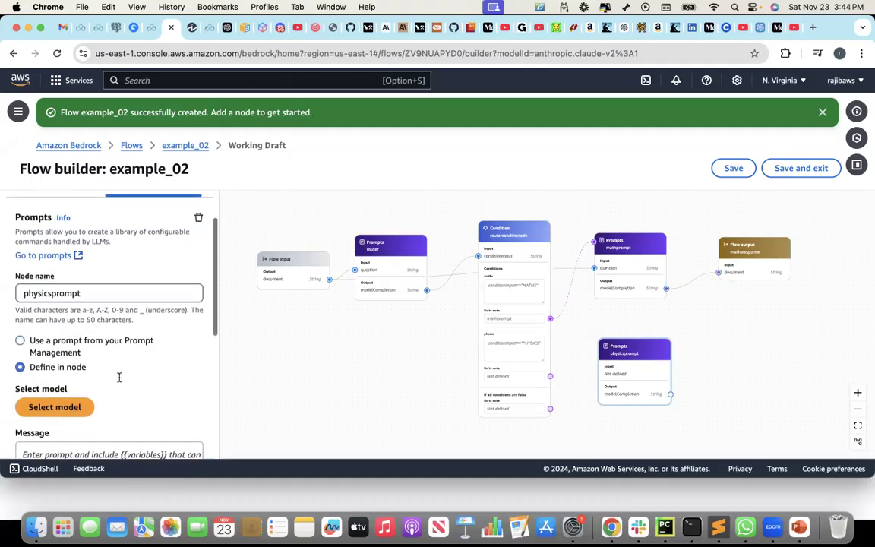
Set physicsprompt's model to Anthropic Claude v2.1 with on-demand inference
{"action": "left_click", "coordinate": [71, 357]}
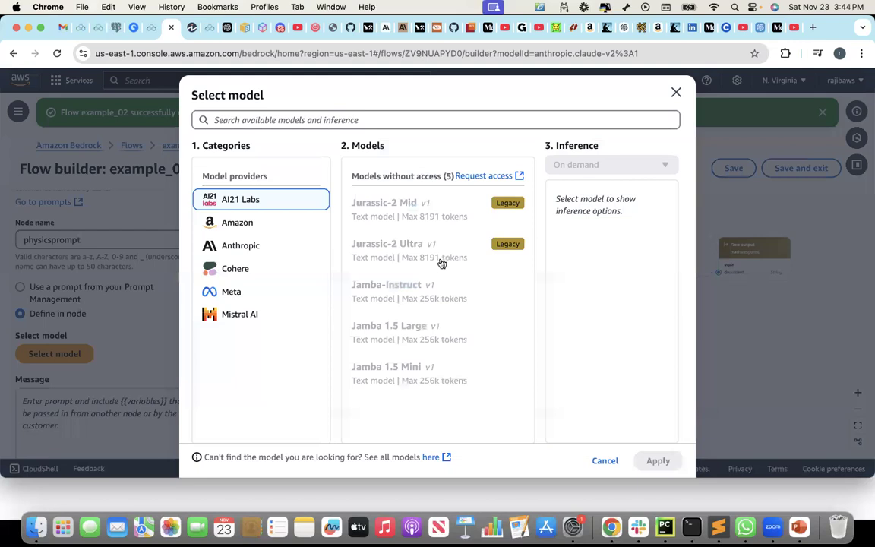
{"action": "left_click", "coordinate": [228, 246]}
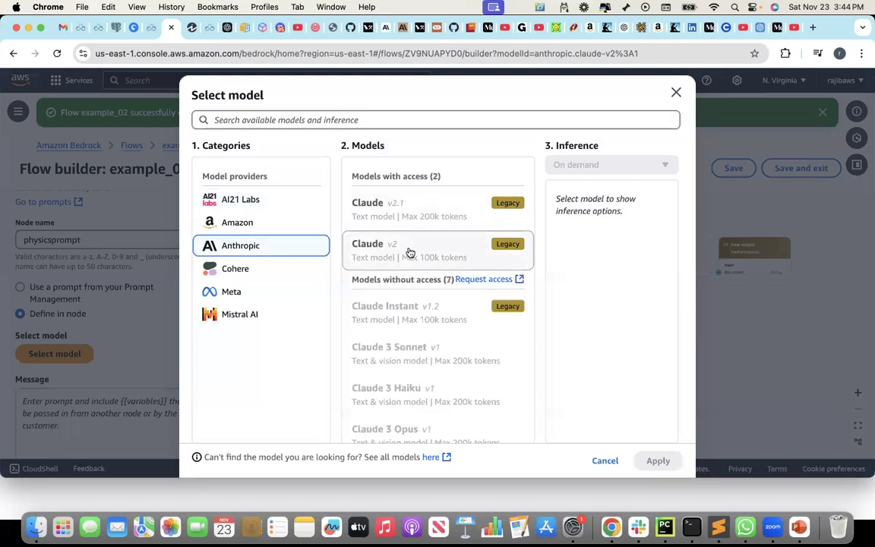
{"action": "left_click", "coordinate": [415, 224]}
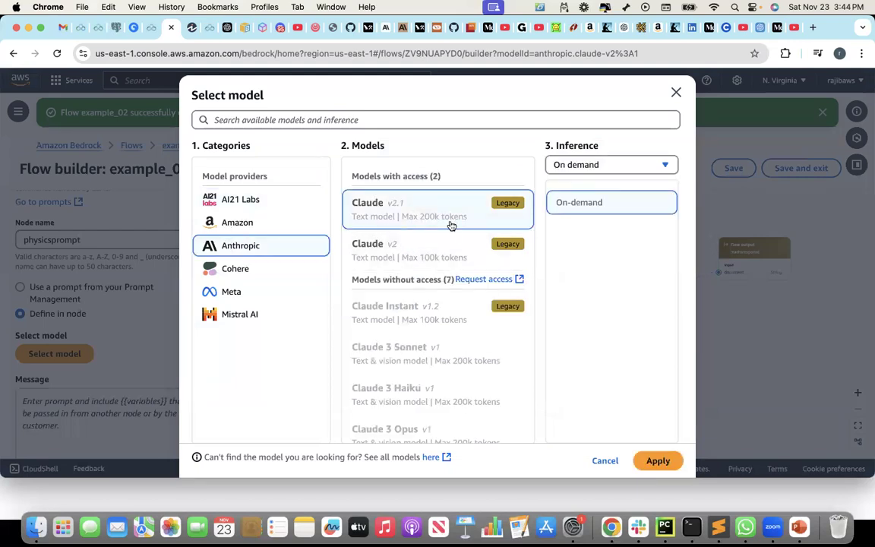
{"action": "left_click", "coordinate": [660, 461]}
Write physicsprompt's message as "Answer the physics question provided below." followed by the variable {{question}} on a separate line
{"action": "scroll", "coordinate": [165, 379], "scroll_direction": "down", "scroll_amount": 2}
{"action": "scroll", "coordinate": [140, 378], "scroll_direction": "down", "scroll_amount": 1}
{"action": "scroll", "coordinate": [136, 377], "scroll_direction": "down", "scroll_amount": 1}
{"action": "left_click", "coordinate": [70, 376]}
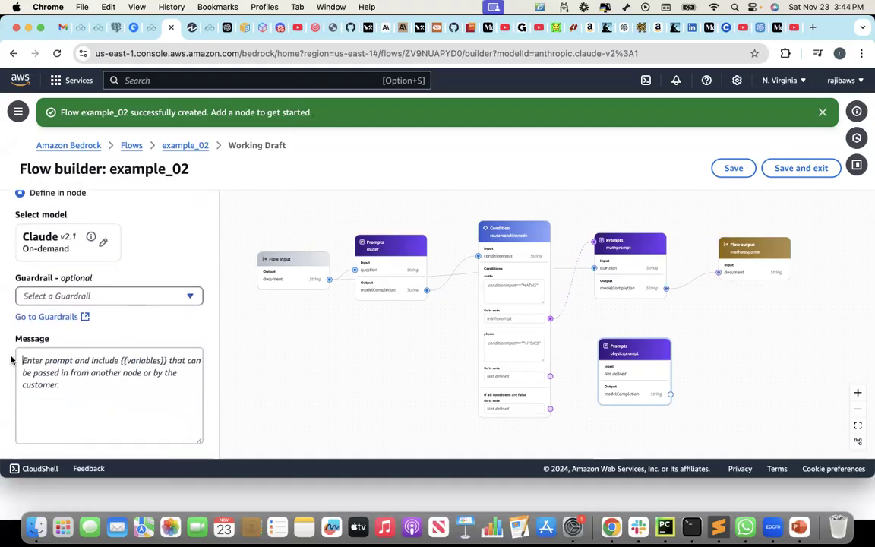
{"action": "type", "text": "A"}
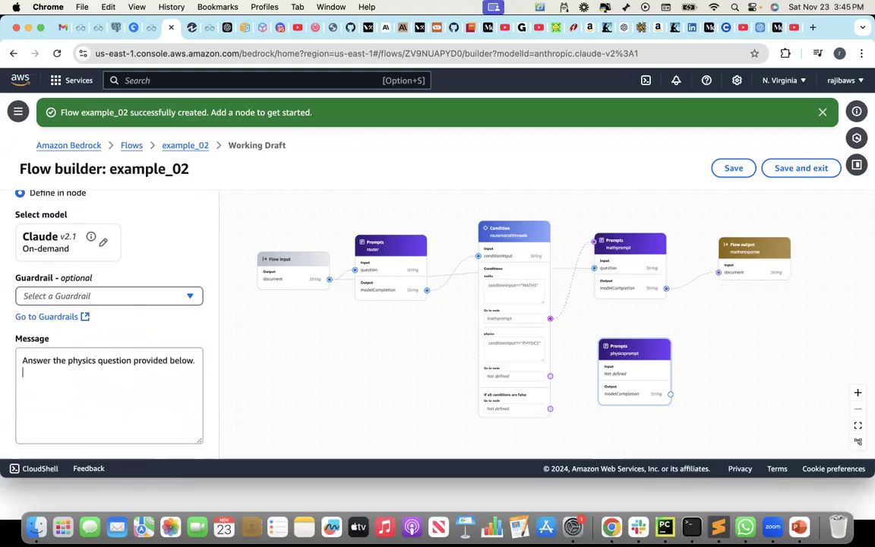
{"action": "type", "text": "}}"}
{"action": "type", "text": "question"}
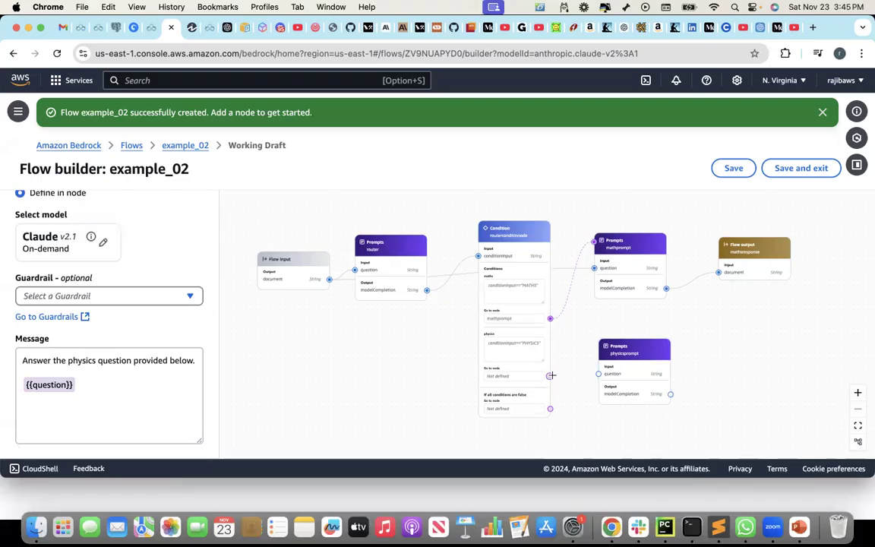
Connect the physics condition to physicsprompt, and the flow input's document output to physicsprompt's question input
{"action": "left_click_drag", "start_coordinate": [550, 375], "coordinate": [598, 347]}
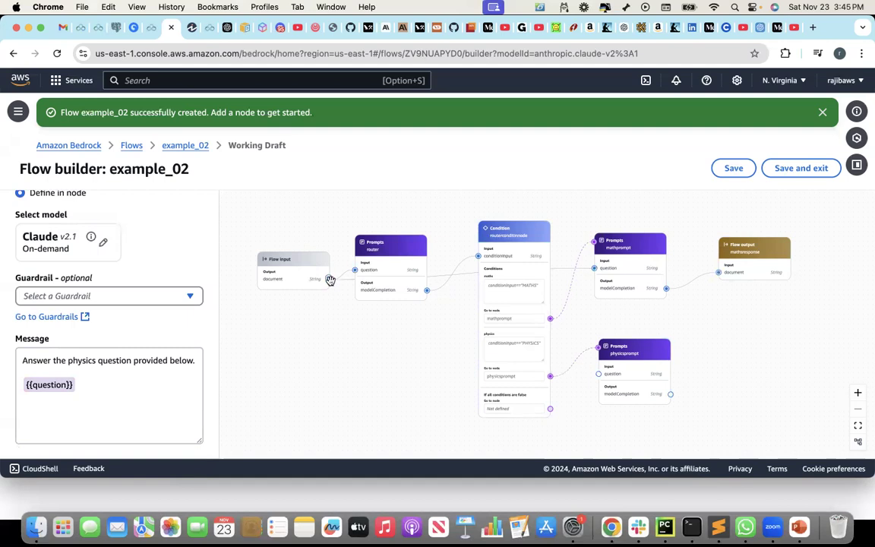
{"action": "left_click_drag", "start_coordinate": [328, 279], "coordinate": [599, 375]}
Add a second Flow Output node beside physicsprompt, below mathsresponse
{"action": "scroll", "coordinate": [128, 327], "scroll_direction": "up", "scroll_amount": 5}
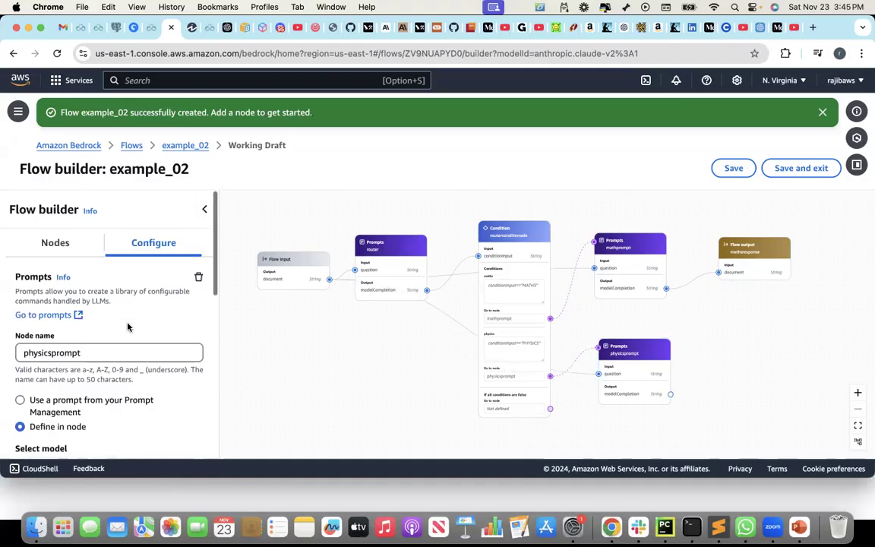
{"action": "left_click", "coordinate": [61, 243]}
{"action": "scroll", "coordinate": [117, 349], "scroll_direction": "down", "scroll_amount": 5}
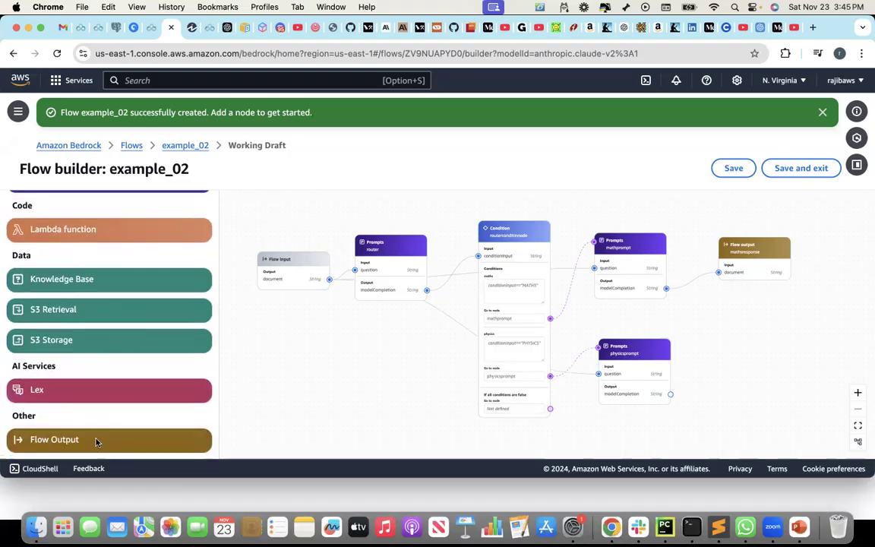
{"action": "left_click_drag", "start_coordinate": [94, 447], "coordinate": [720, 335]}
Rename the new flow output node to physicsresponse
{"action": "left_click", "coordinate": [748, 346]}
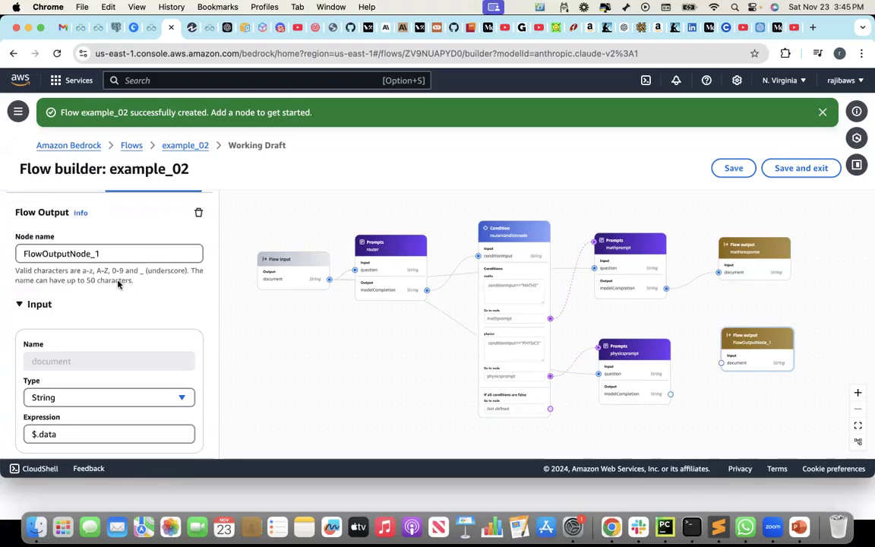
{"action": "left_click_drag", "start_coordinate": [105, 254], "coordinate": [3, 253]}
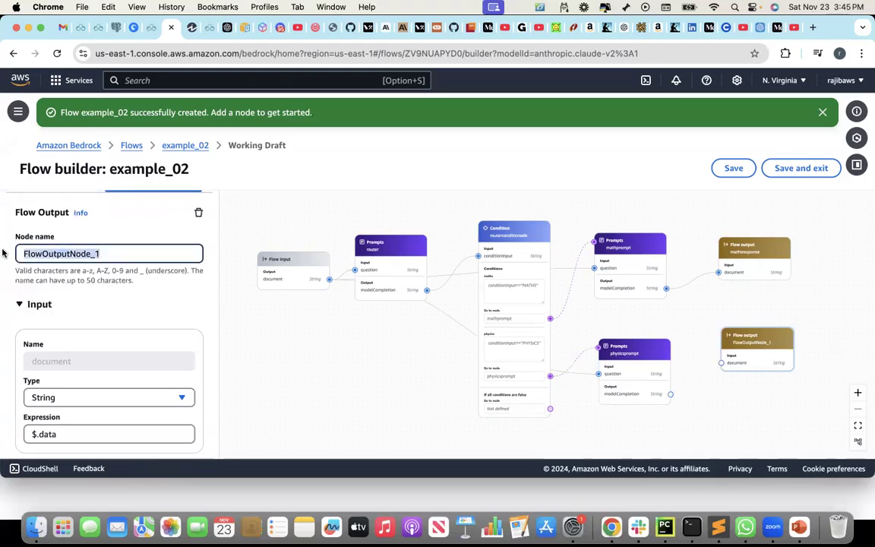
{"action": "type", "text": "physics"}
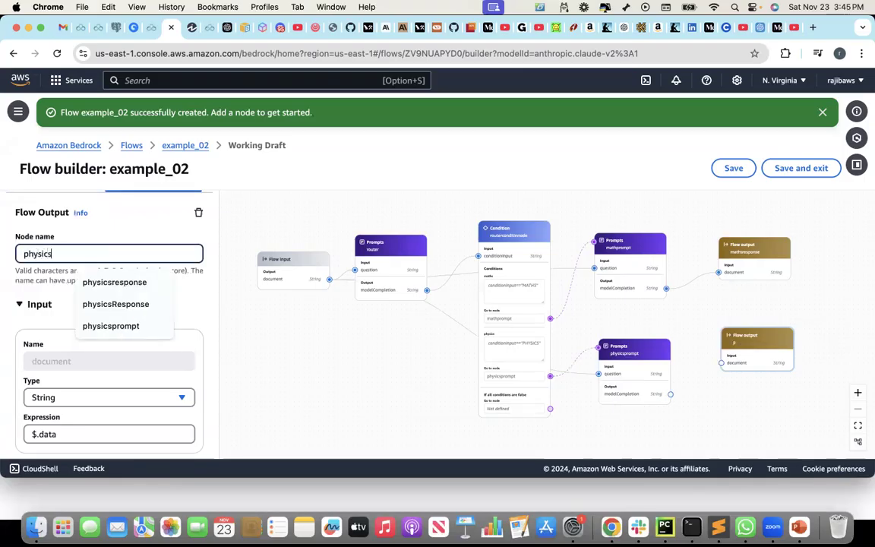
{"action": "type", "text": "response"}
{"action": "left_click", "coordinate": [366, 370]}
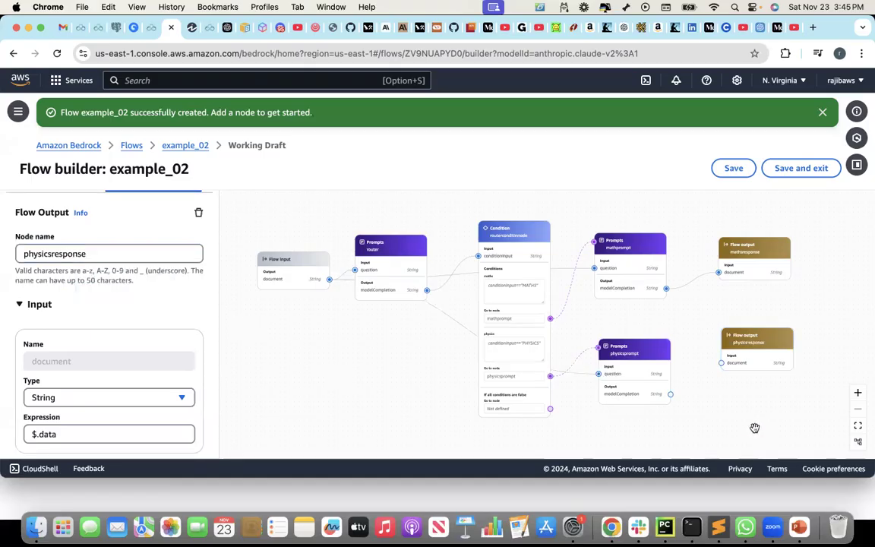
Connect physicsprompt's modelCompletion output to physicsresponse's document input, and save the flow and exit the builder
{"action": "left_click_drag", "start_coordinate": [670, 393], "coordinate": [720, 363]}
{"action": "left_click", "coordinate": [734, 170]}
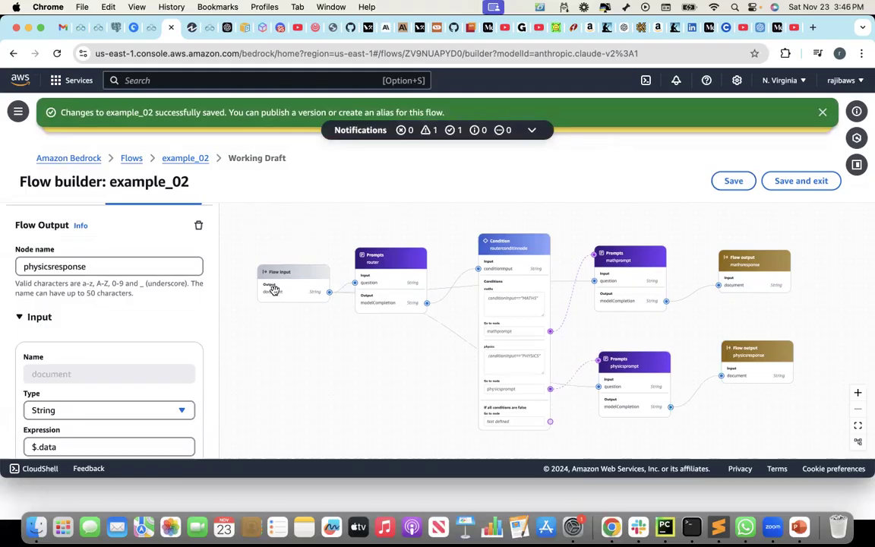
{"action": "left_click", "coordinate": [795, 187]}
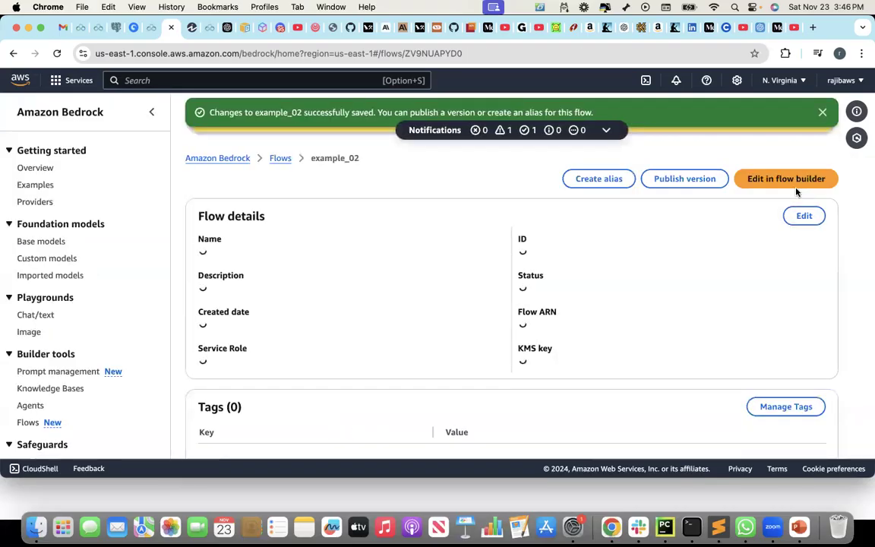
Publish a version of the example_02 flow and check the flow's list of versions
{"action": "scroll", "coordinate": [422, 298], "scroll_direction": "down", "scroll_amount": 10}
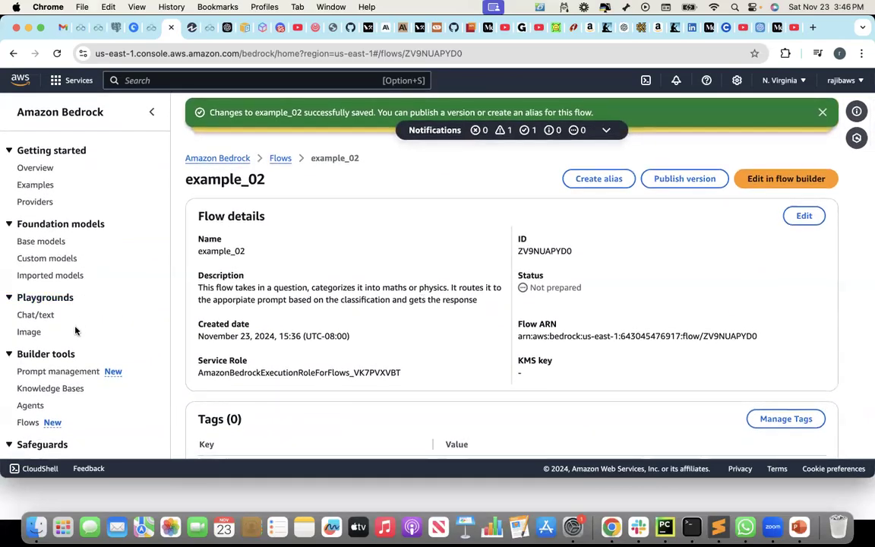
{"action": "scroll", "coordinate": [332, 319], "scroll_direction": "down", "scroll_amount": 1}
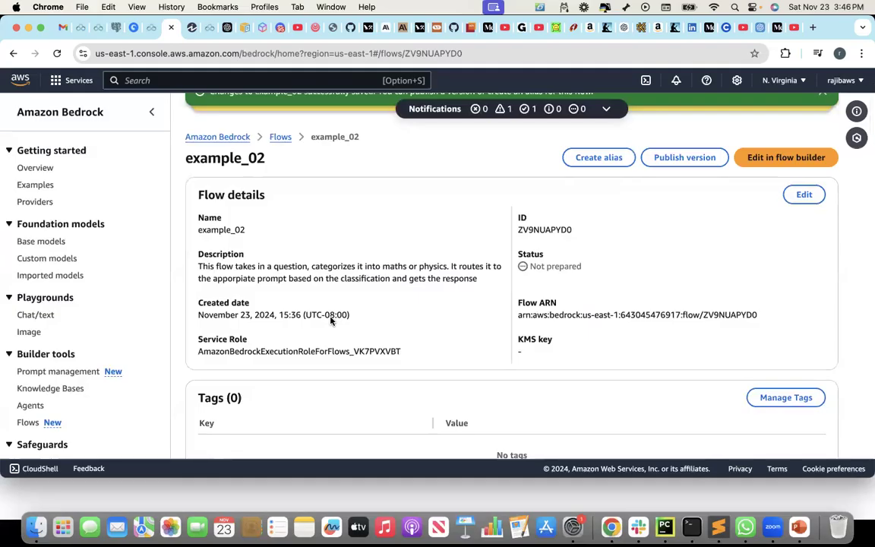
{"action": "scroll", "coordinate": [524, 219], "scroll_direction": "up", "scroll_amount": 1}
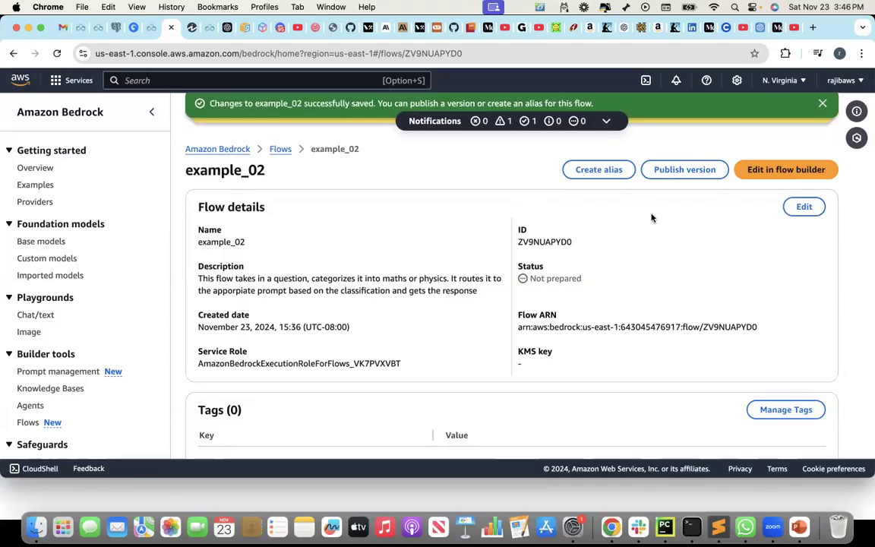
{"action": "left_click", "coordinate": [686, 170]}
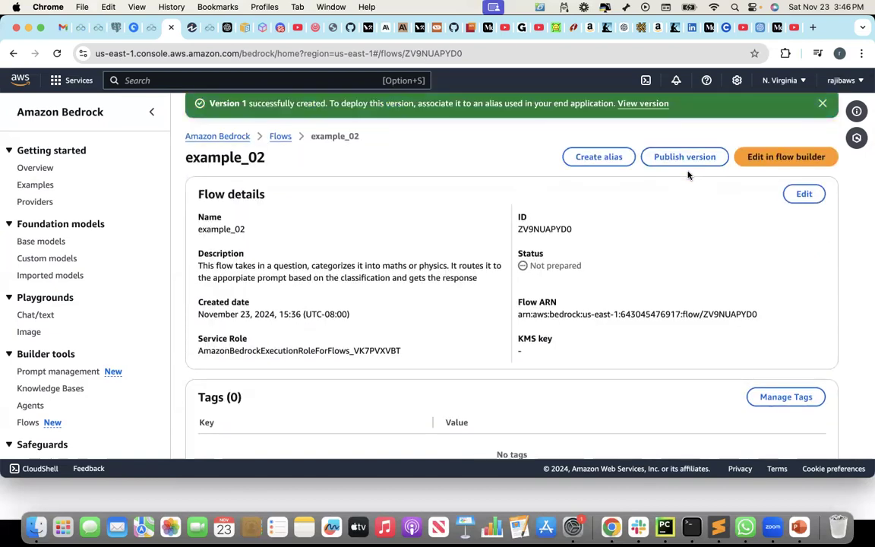
{"action": "scroll", "coordinate": [642, 268], "scroll_direction": "down", "scroll_amount": 5}
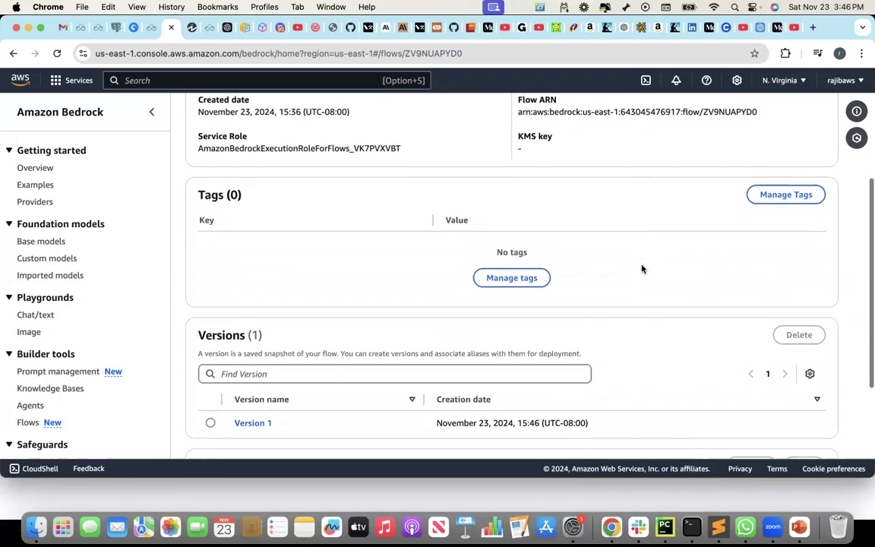
{"action": "scroll", "coordinate": [642, 269], "scroll_direction": "down", "scroll_amount": 2}
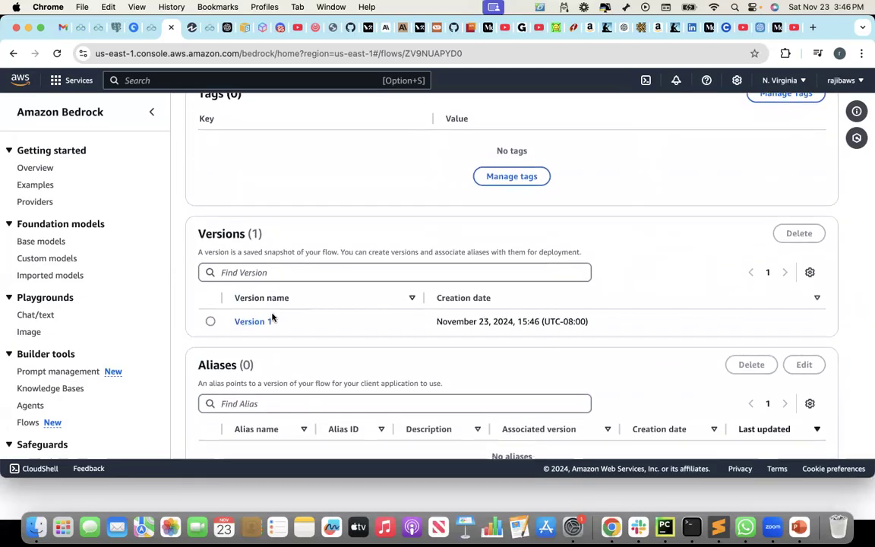
{"action": "scroll", "coordinate": [408, 302], "scroll_direction": "up", "scroll_amount": 8}
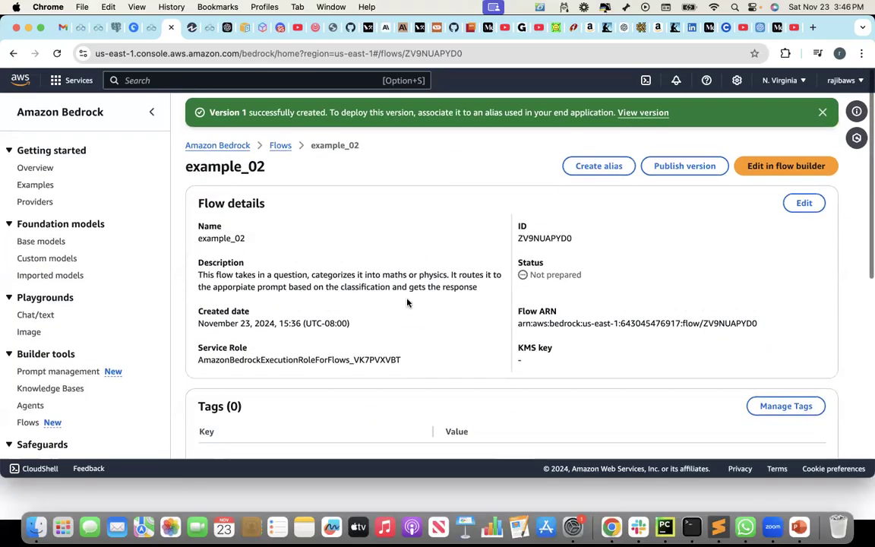
Create an alias named mathphysicsteacher for the flow, associated with the existing Version 1
{"action": "scroll", "coordinate": [304, 379], "scroll_direction": "down", "scroll_amount": 1}
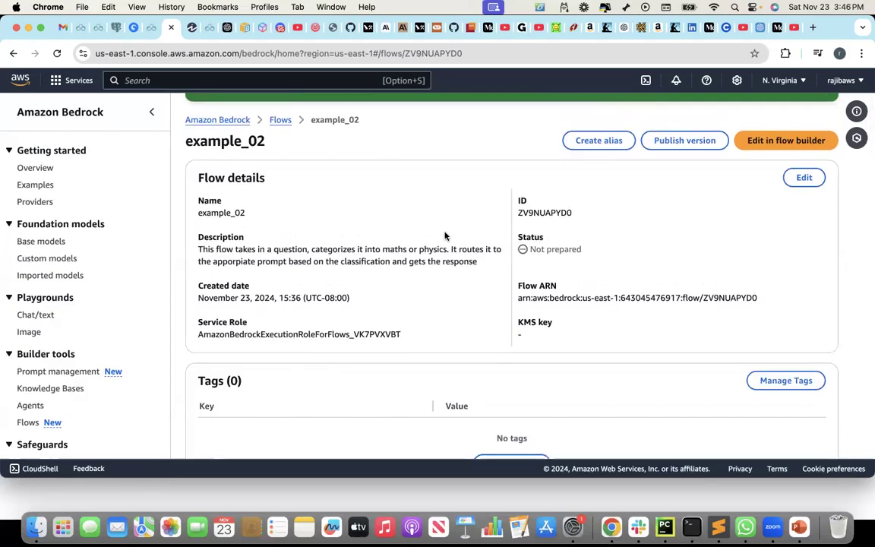
{"action": "scroll", "coordinate": [445, 235], "scroll_direction": "down", "scroll_amount": 5}
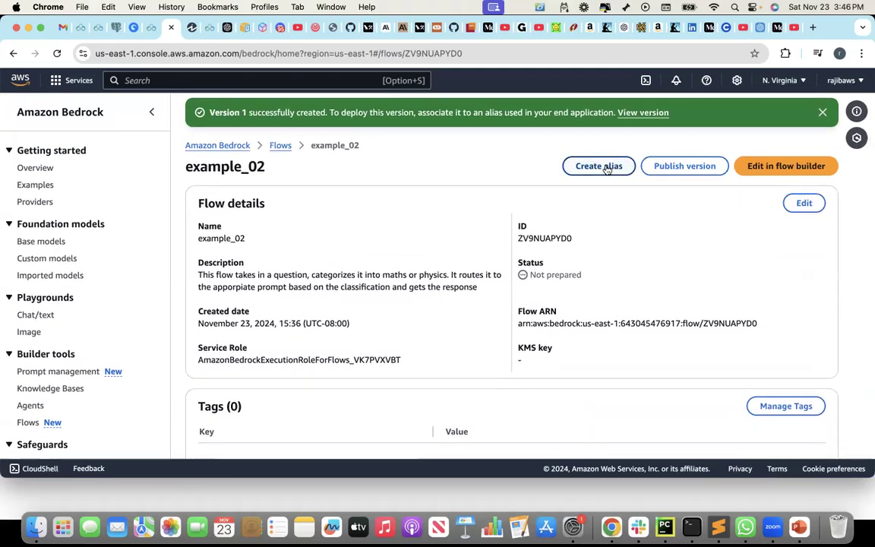
{"action": "left_click", "coordinate": [604, 166]}
{"action": "left_click", "coordinate": [305, 223]}
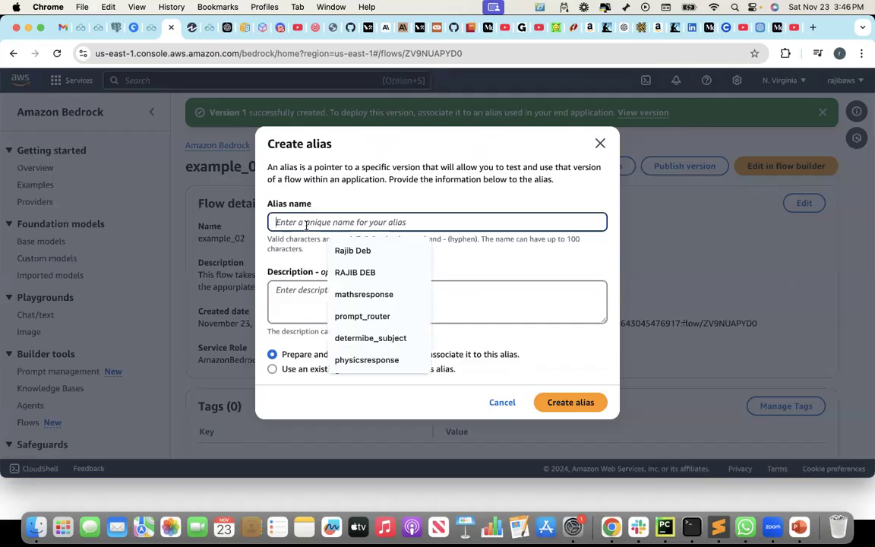
{"action": "type", "text": "teacher"}
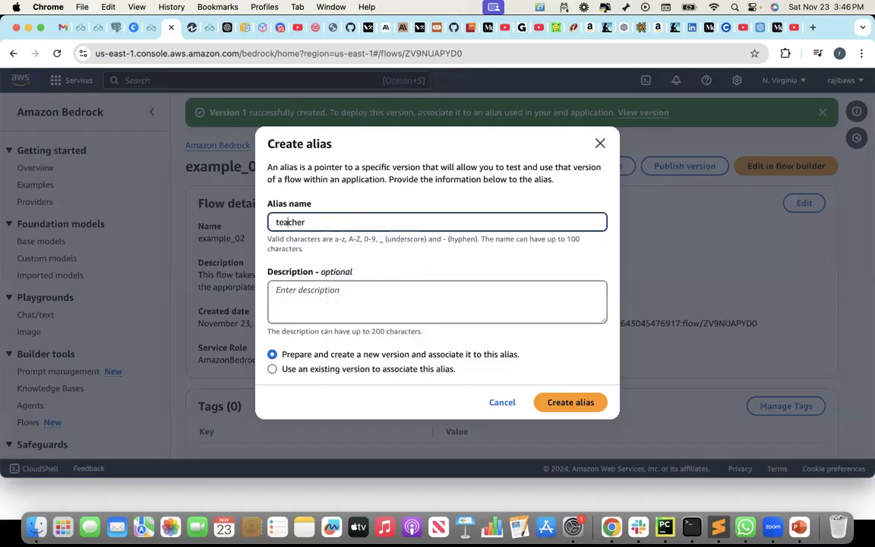
{"action": "type", "text": "mathphysics"}
{"action": "left_click", "coordinate": [344, 297]}
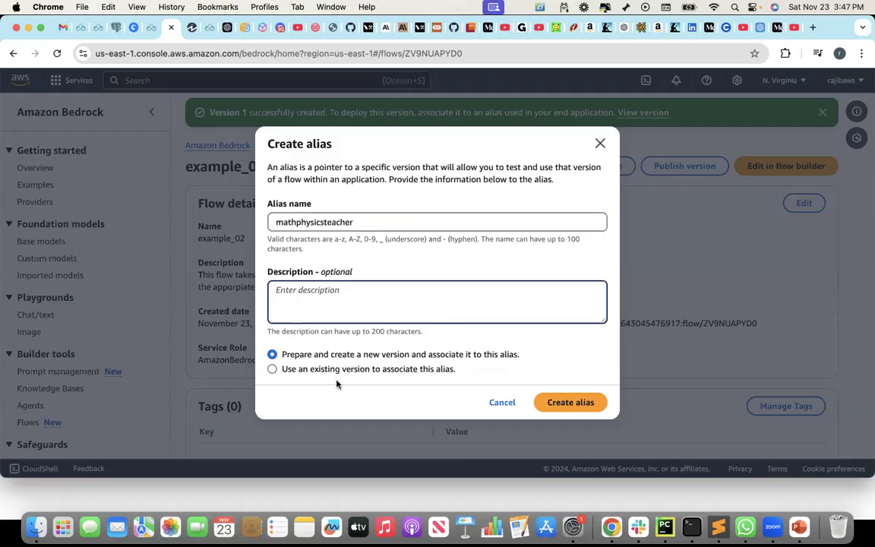
{"action": "left_click", "coordinate": [272, 370]}
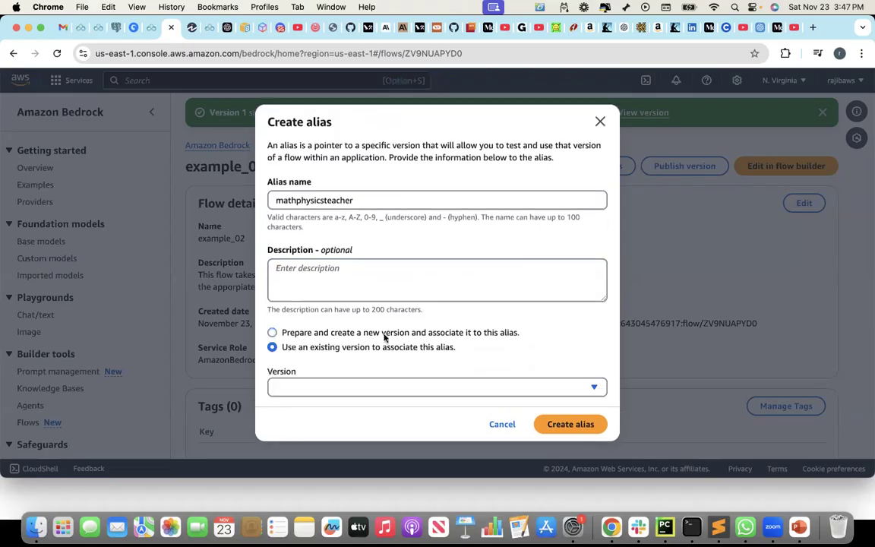
{"action": "left_click", "coordinate": [353, 391]}
{"action": "left_click", "coordinate": [308, 412]}
{"action": "left_click", "coordinate": [576, 434]}
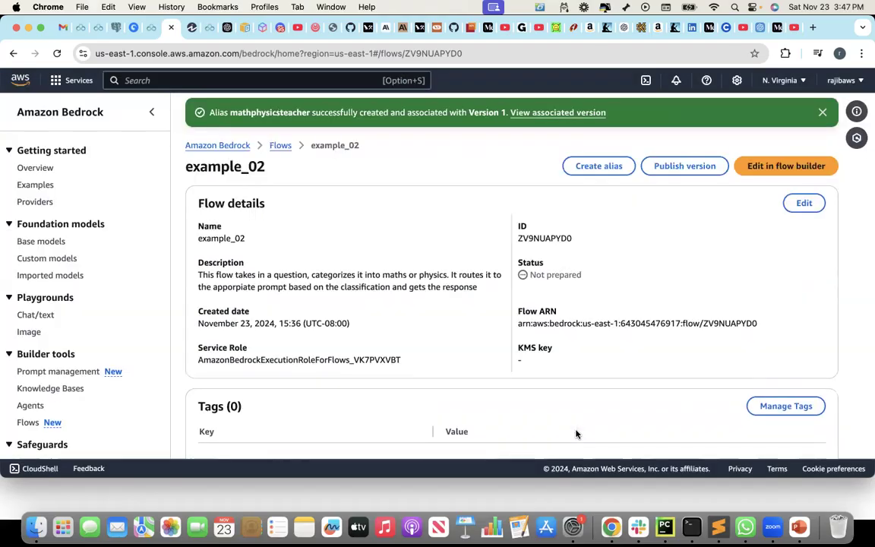
Open the mathphysicsteacher alias and view its flow version in the flow builder
{"action": "scroll", "coordinate": [576, 434], "scroll_direction": "down", "scroll_amount": 10}
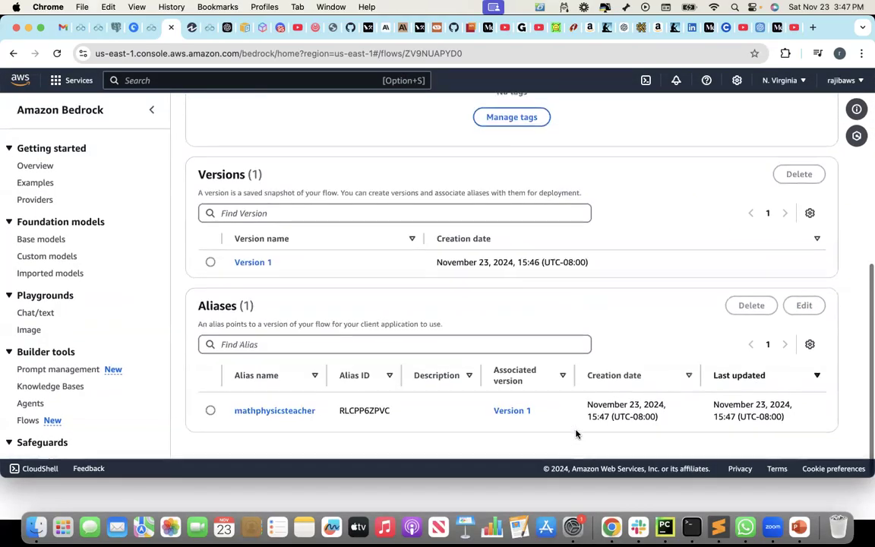
{"action": "left_click", "coordinate": [298, 415]}
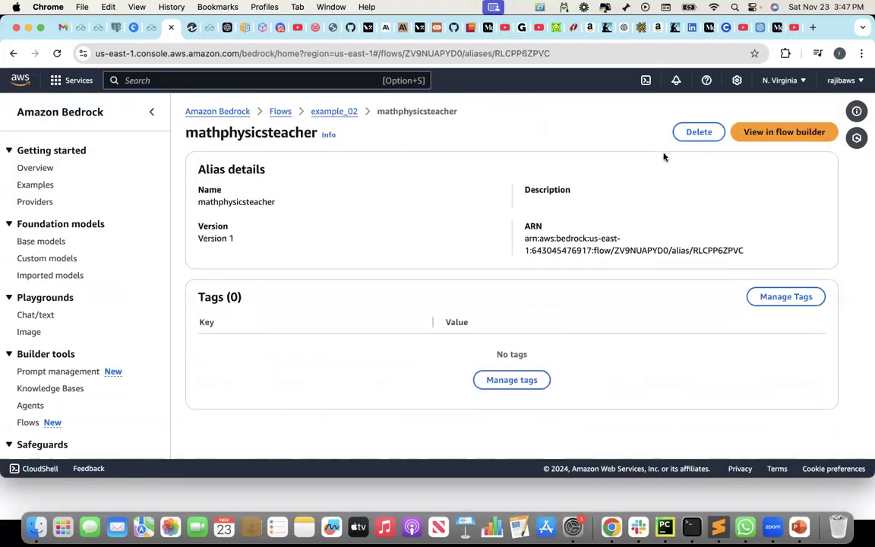
{"action": "left_click", "coordinate": [782, 132]}
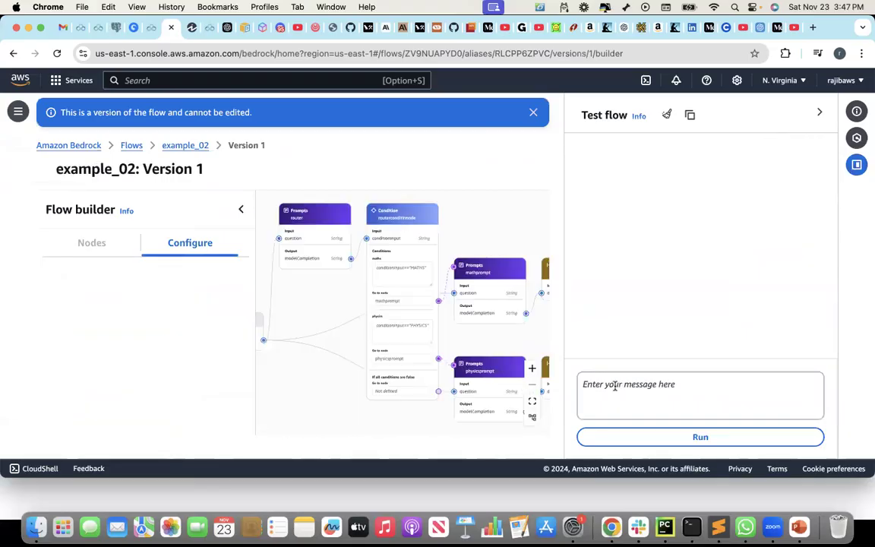
Test the flow with the question "What is pythagoras theorem?" and review the start of the response
{"action": "type", "text": "What is pyt"}
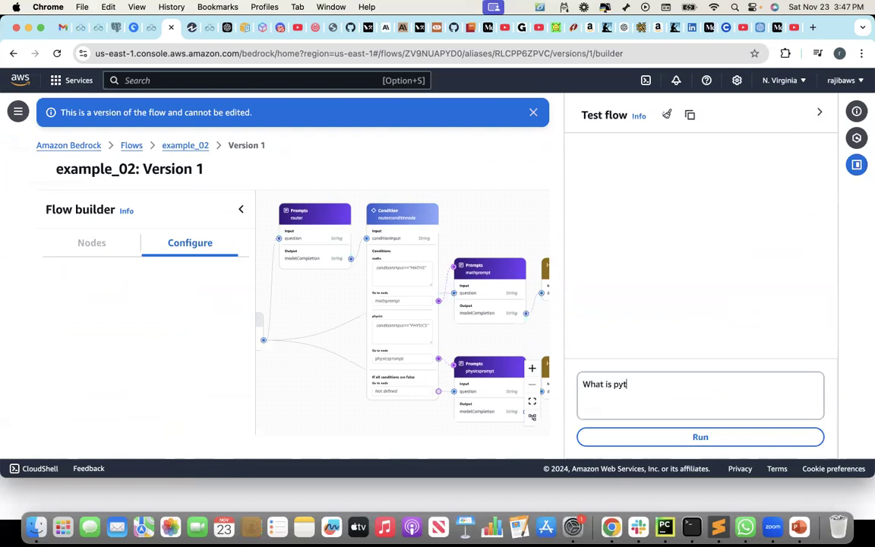
{"action": "type", "text": "hagoras theorem?"}
{"action": "left_click", "coordinate": [700, 437]}
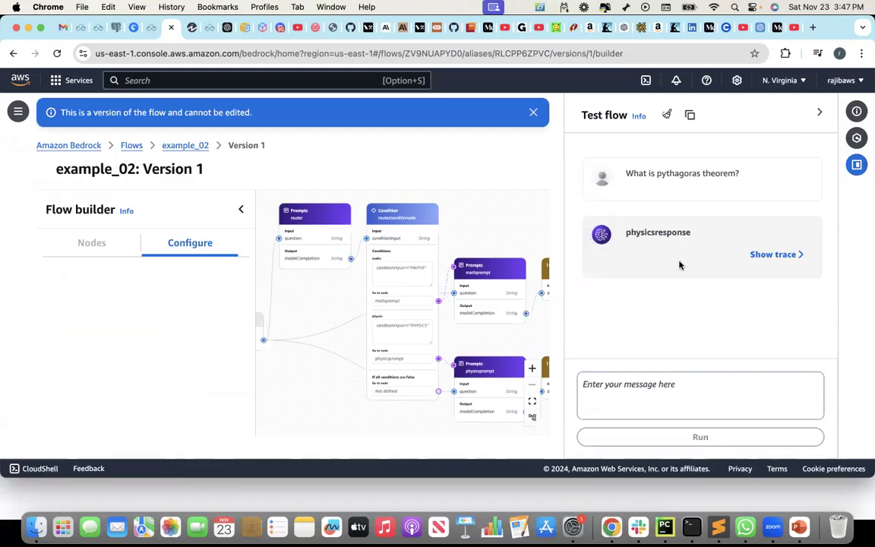
{"action": "scroll", "coordinate": [679, 261], "scroll_direction": "up", "scroll_amount": 5}
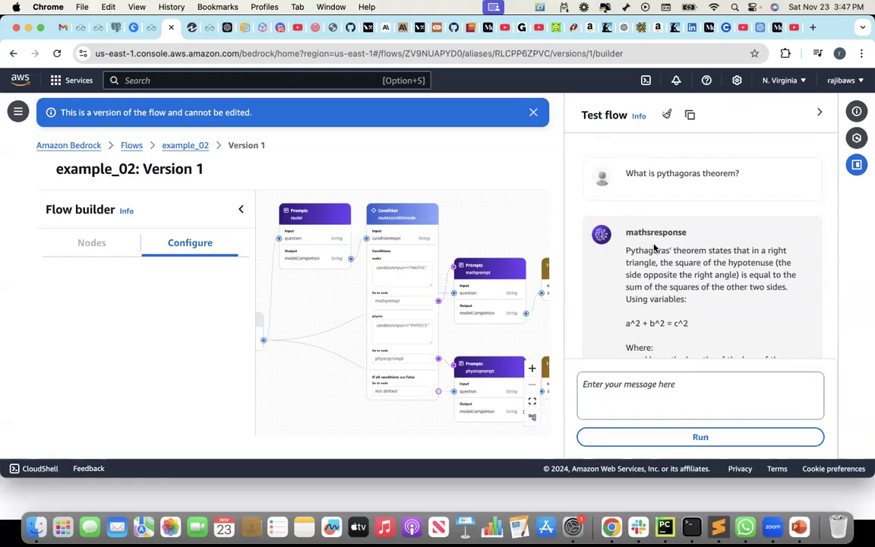
Read the rest of the Pythagoras response, open its flow trace and examine the FlowInputNode output trace
{"action": "scroll", "coordinate": [669, 243], "scroll_direction": "down", "scroll_amount": 1}
{"action": "scroll", "coordinate": [669, 243], "scroll_direction": "down", "scroll_amount": 4}
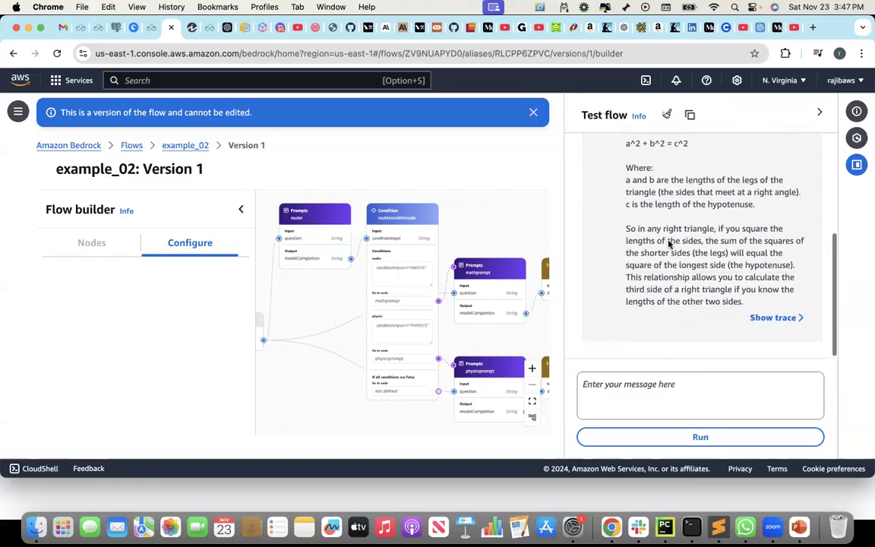
{"action": "left_click", "coordinate": [760, 314]}
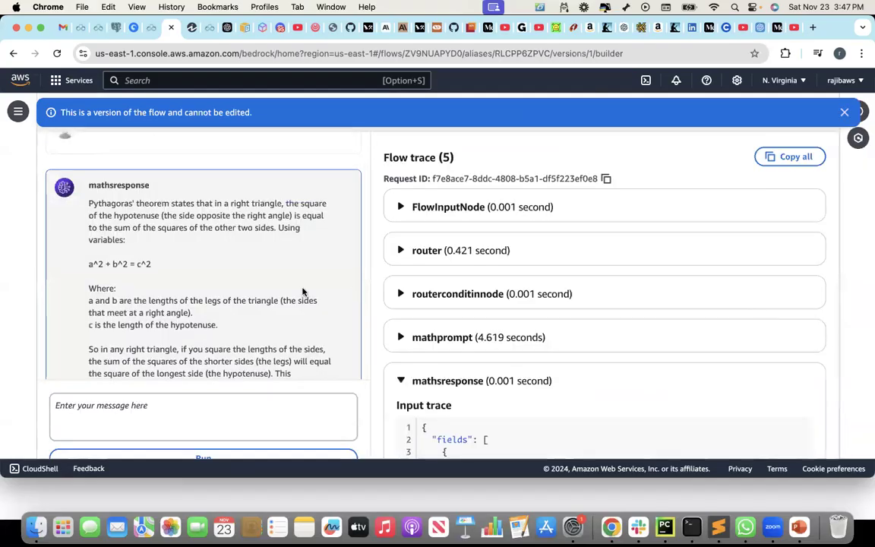
{"action": "left_click", "coordinate": [400, 208]}
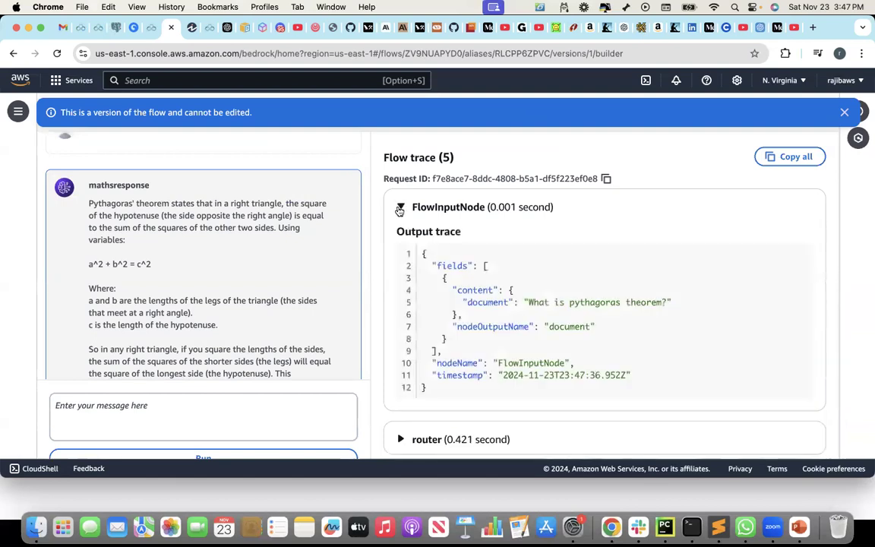
{"action": "scroll", "coordinate": [633, 319], "scroll_direction": "down", "scroll_amount": 5}
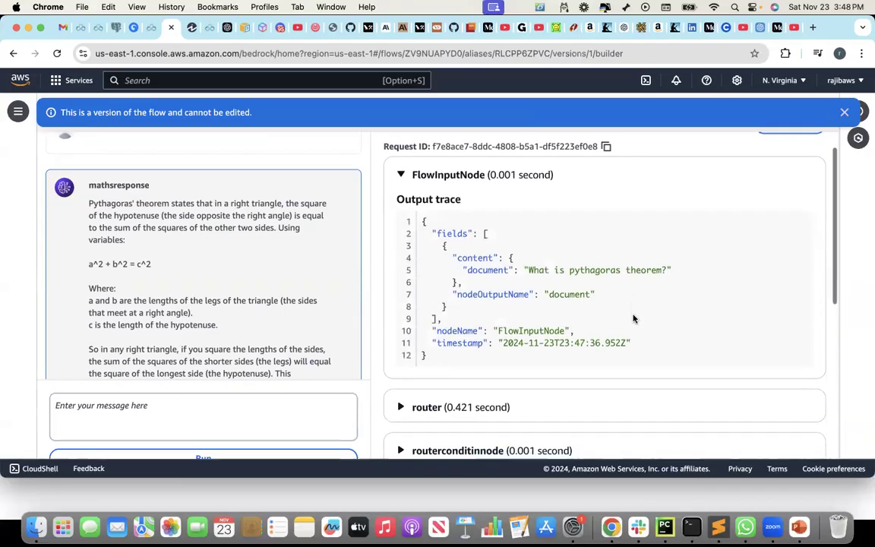
Expand the router node in the flow trace and examine its input and output traces
{"action": "left_click", "coordinate": [401, 251]}
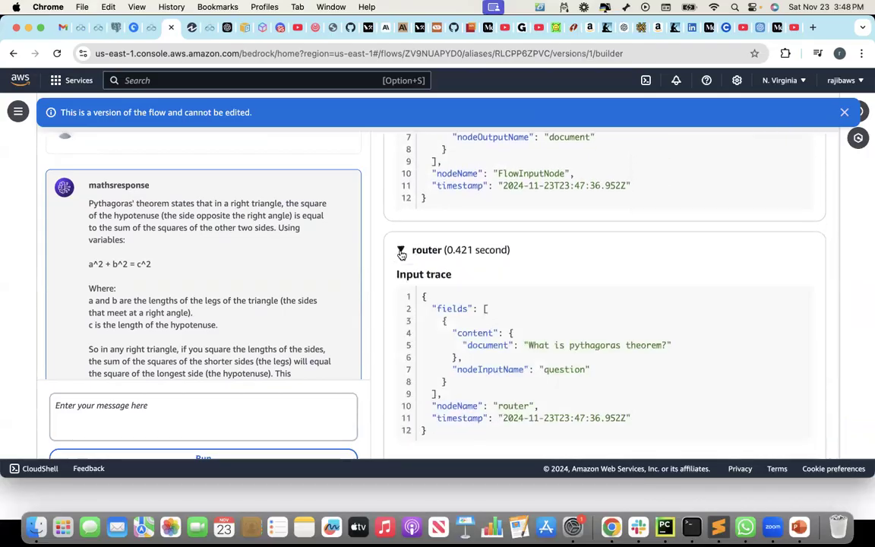
{"action": "scroll", "coordinate": [566, 327], "scroll_direction": "down", "scroll_amount": 2}
{"action": "scroll", "coordinate": [566, 323], "scroll_direction": "down", "scroll_amount": 4}
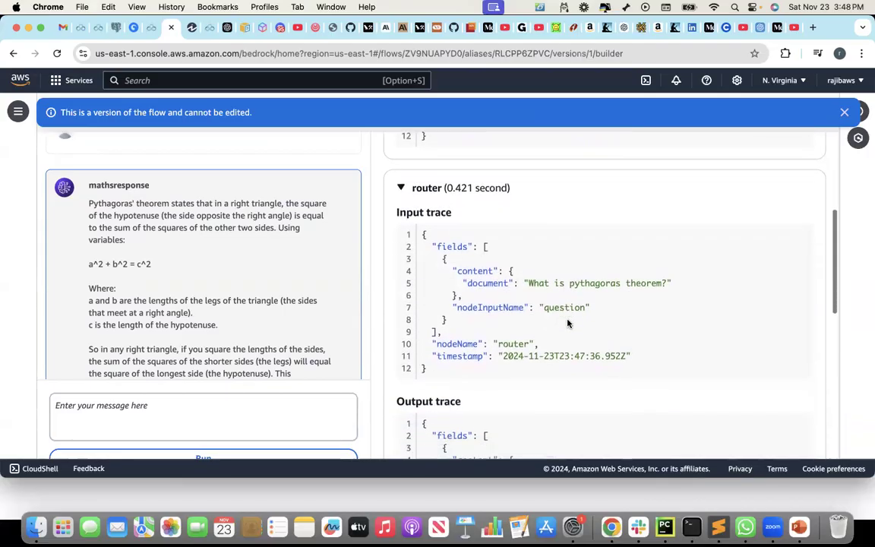
{"action": "scroll", "coordinate": [567, 323], "scroll_direction": "down", "scroll_amount": 2}
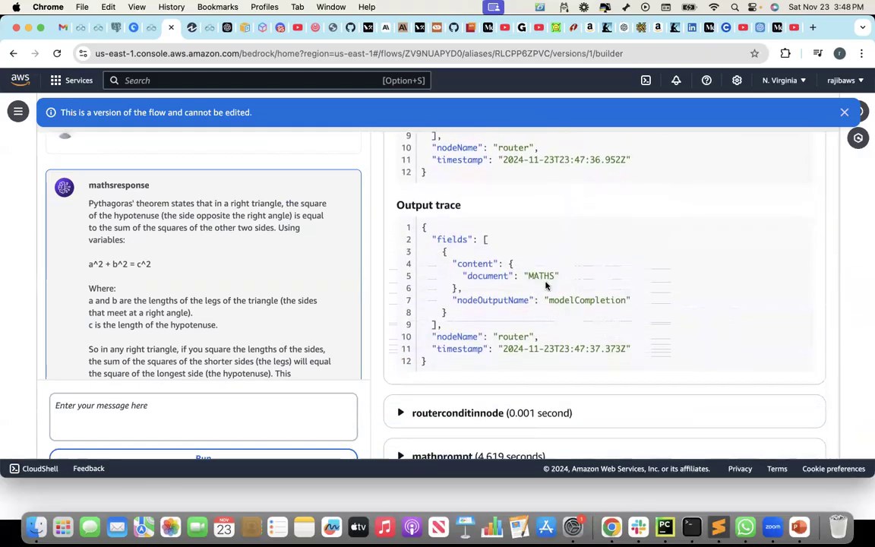
{"action": "scroll", "coordinate": [555, 335], "scroll_direction": "down", "scroll_amount": 1}
{"action": "scroll", "coordinate": [555, 335], "scroll_direction": "down", "scroll_amount": 3}
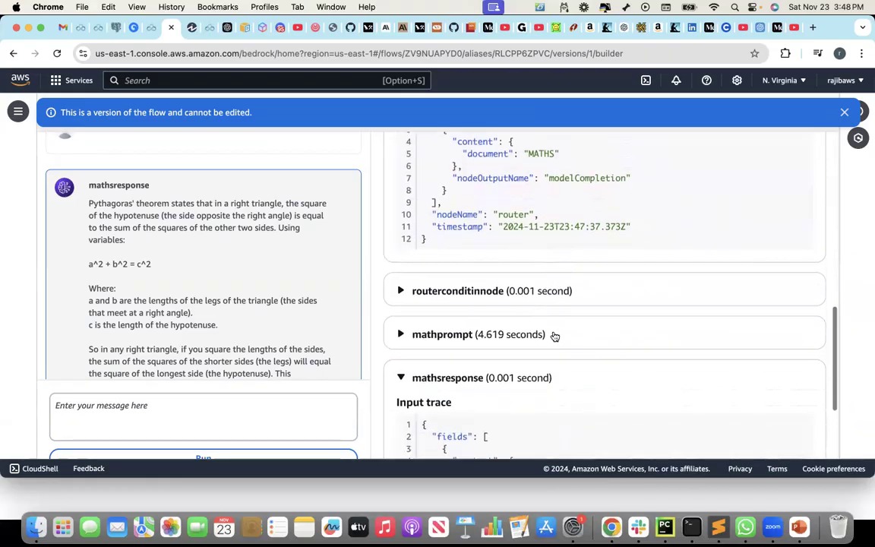
Expand routerconditinnode in the Pythagoras question's trace and examine its input and condition traces
{"action": "left_click", "coordinate": [400, 283]}
{"action": "scroll", "coordinate": [545, 355], "scroll_direction": "down", "scroll_amount": 2}
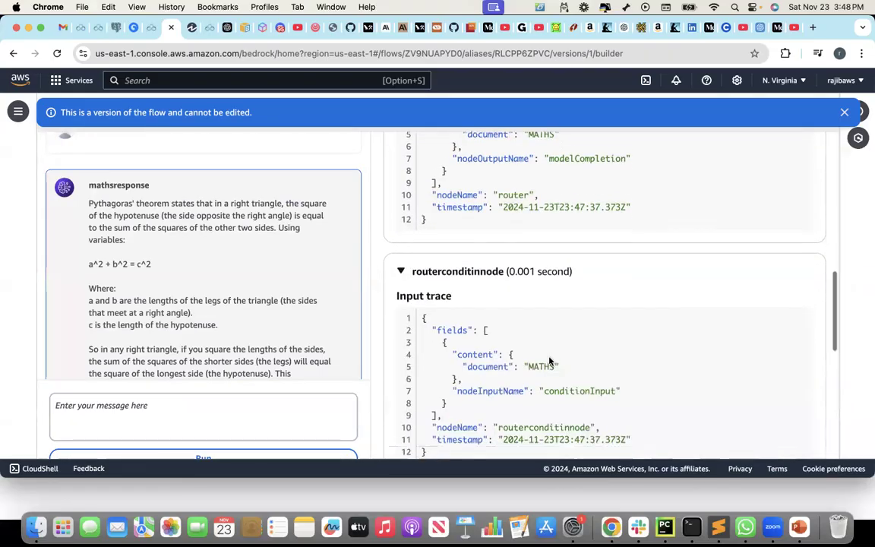
{"action": "scroll", "coordinate": [535, 377], "scroll_direction": "down", "scroll_amount": 4}
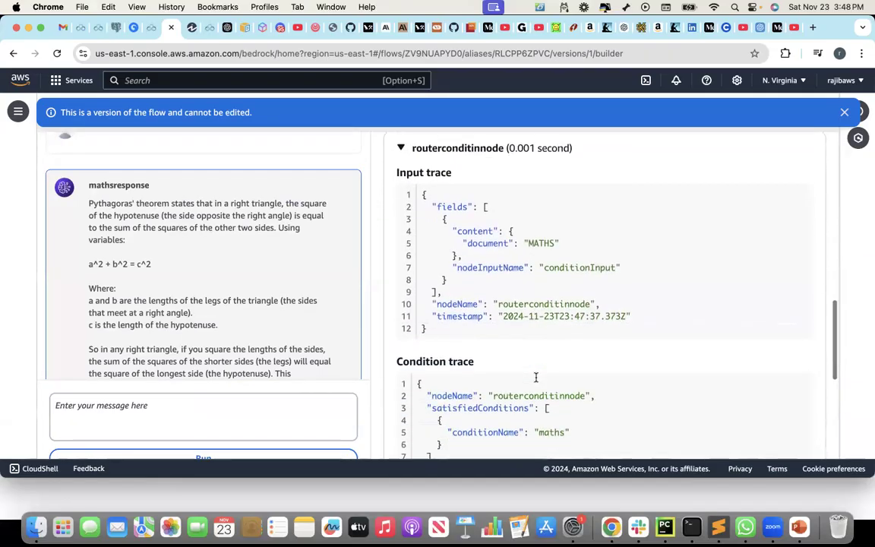
{"action": "scroll", "coordinate": [537, 380], "scroll_direction": "down", "scroll_amount": 3}
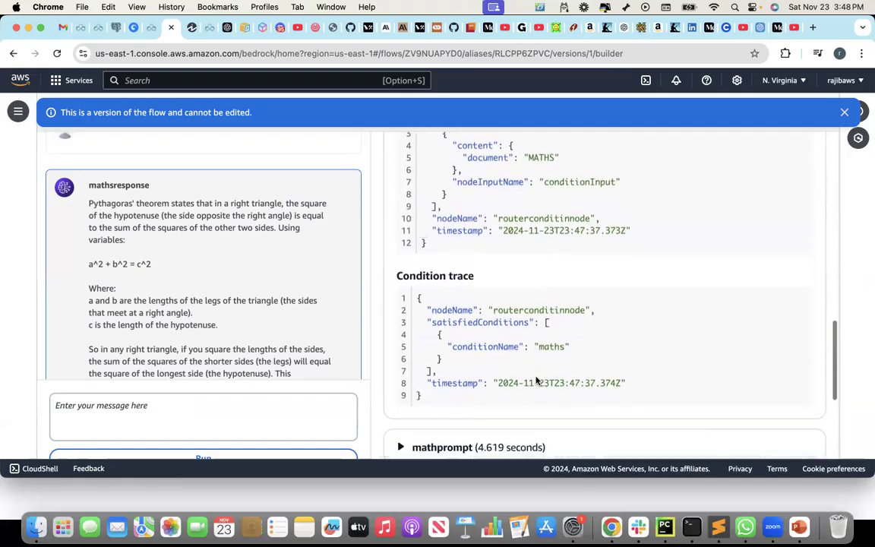
{"action": "scroll", "coordinate": [537, 380], "scroll_direction": "down", "scroll_amount": 2}
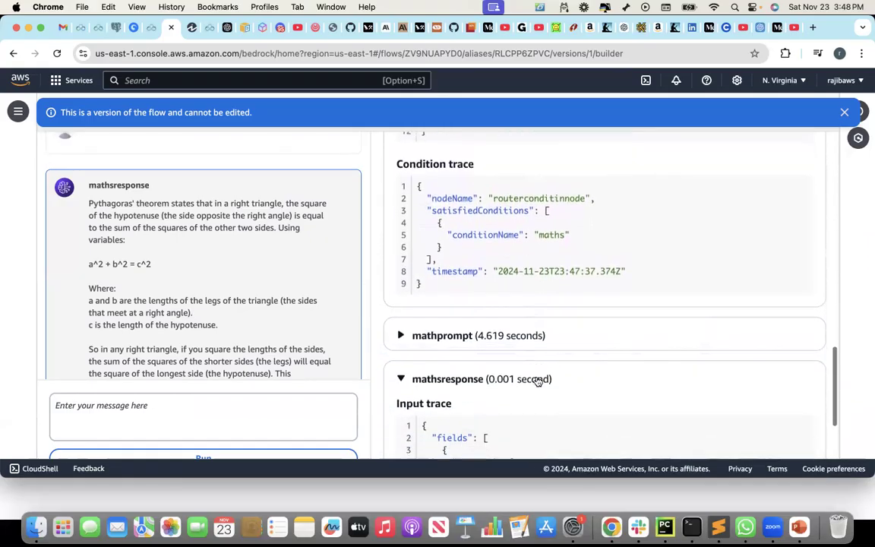
Expand the mathprompt node and examine its input and output traces, plus the mathsresponse input trace
{"action": "left_click", "coordinate": [402, 322]}
{"action": "scroll", "coordinate": [518, 359], "scroll_direction": "down", "scroll_amount": 5}
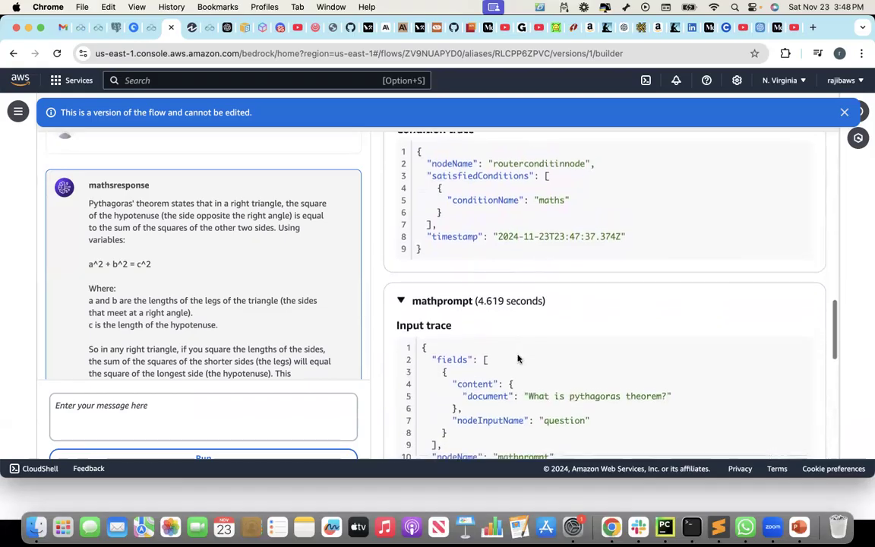
{"action": "scroll", "coordinate": [518, 357], "scroll_direction": "down", "scroll_amount": 5}
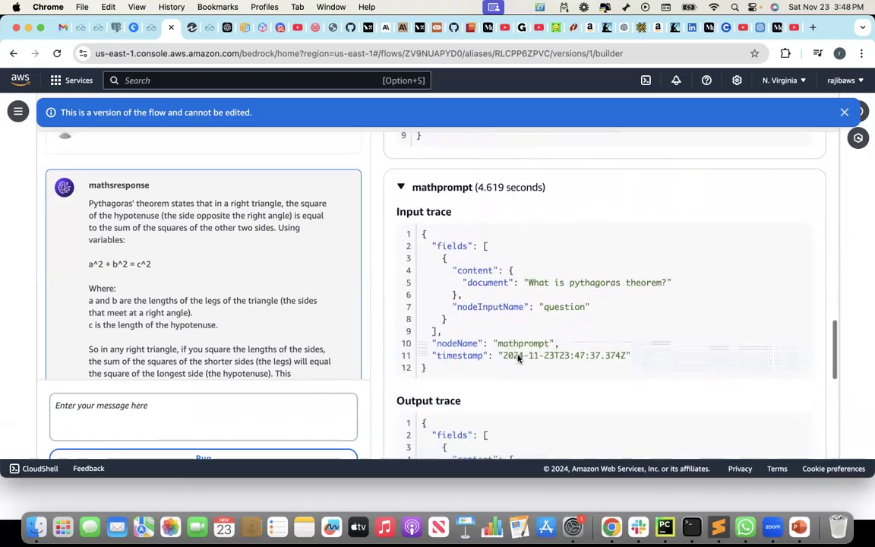
{"action": "scroll", "coordinate": [518, 356], "scroll_direction": "down", "scroll_amount": 7}
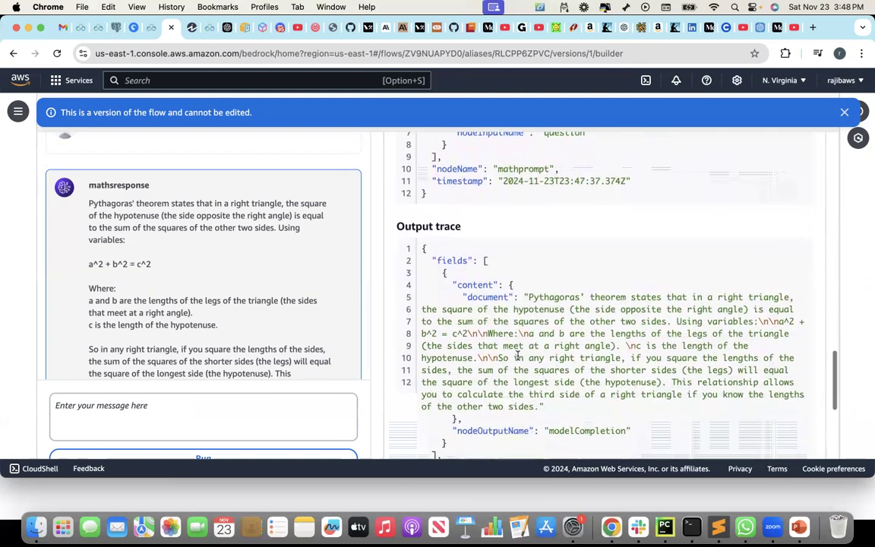
{"action": "scroll", "coordinate": [518, 356], "scroll_direction": "down", "scroll_amount": 5}
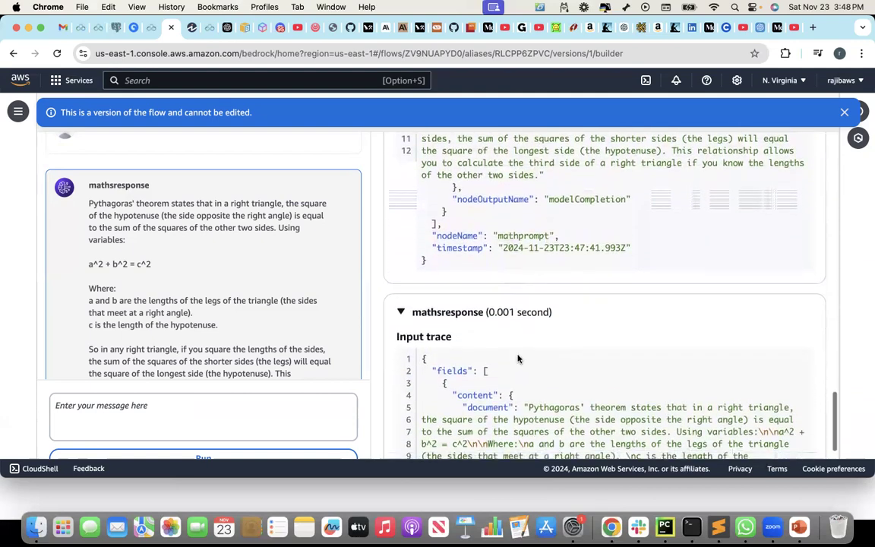
{"action": "scroll", "coordinate": [518, 357], "scroll_direction": "down", "scroll_amount": 2}
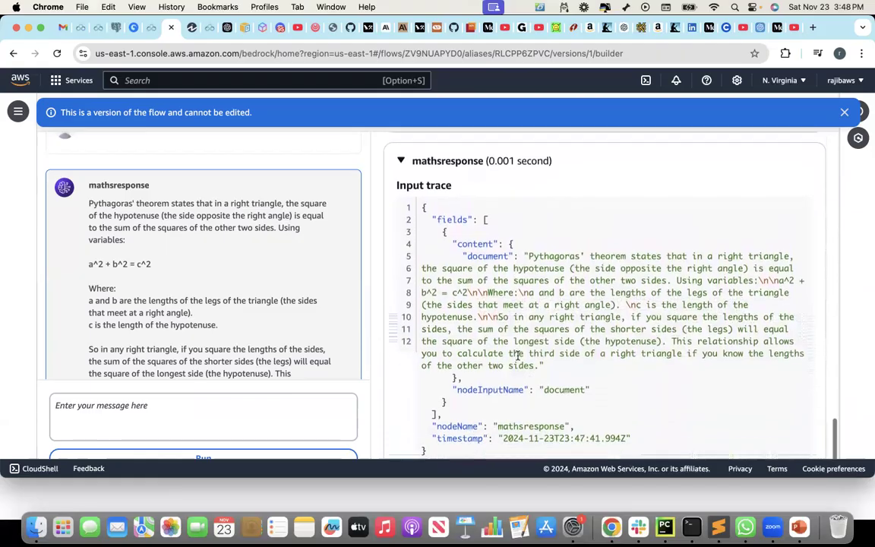
{"action": "scroll", "coordinate": [500, 273], "scroll_direction": "up", "scroll_amount": 1}
{"action": "scroll", "coordinate": [500, 274], "scroll_direction": "down", "scroll_amount": 1}
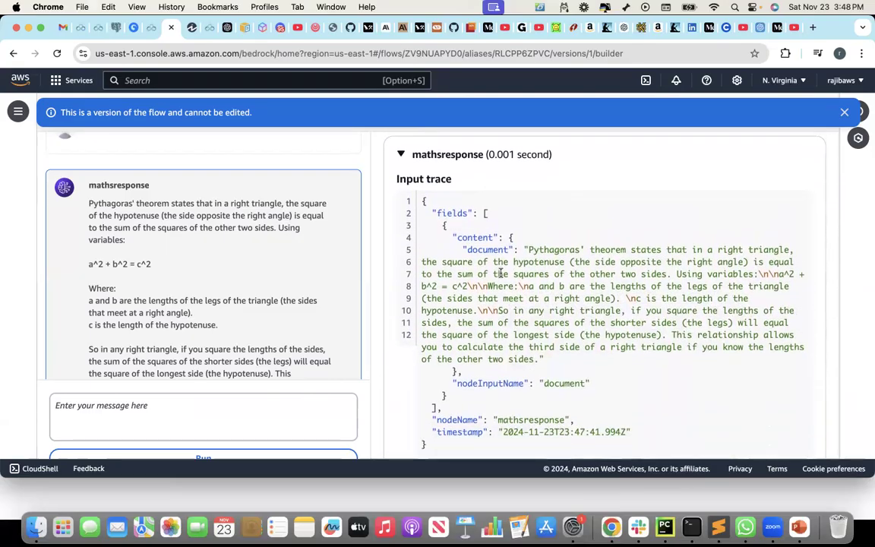
Dismiss the notice about the non-editable version and collapse the expanded trace view back to the flow diagram
{"action": "left_click", "coordinate": [844, 112]}
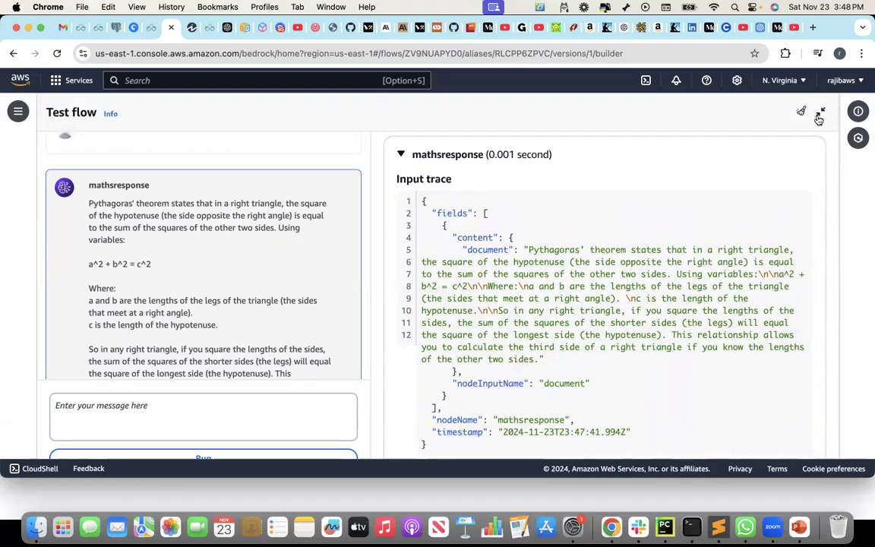
{"action": "scroll", "coordinate": [516, 222], "scroll_direction": "up", "scroll_amount": 15}
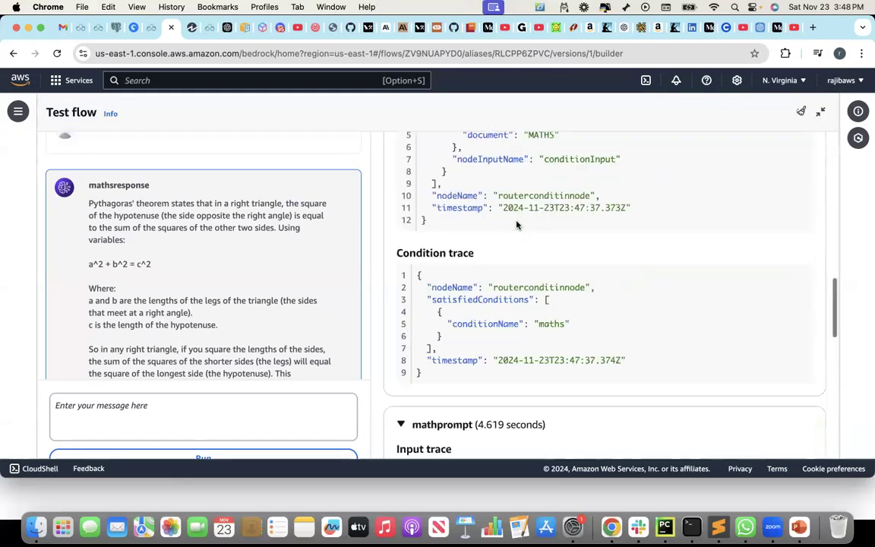
{"action": "scroll", "coordinate": [517, 223], "scroll_direction": "up", "scroll_amount": 3}
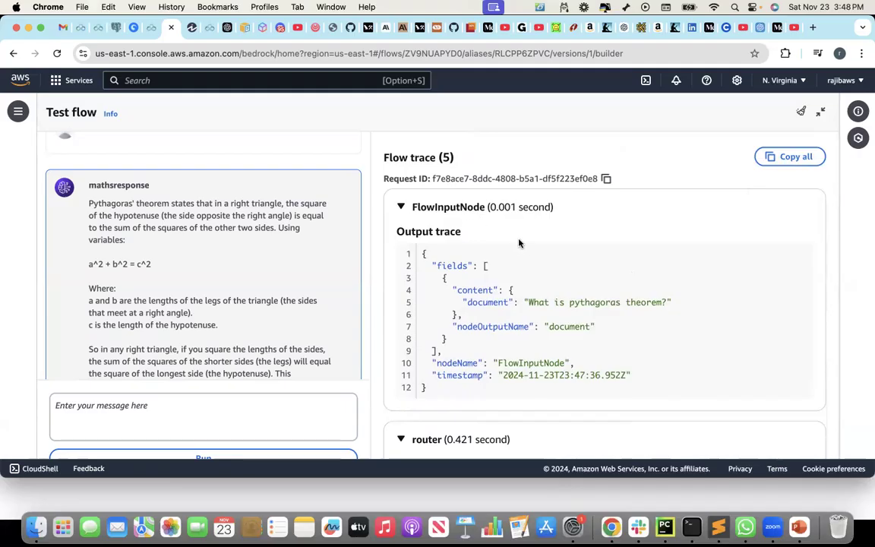
{"action": "left_click", "coordinate": [821, 112]}
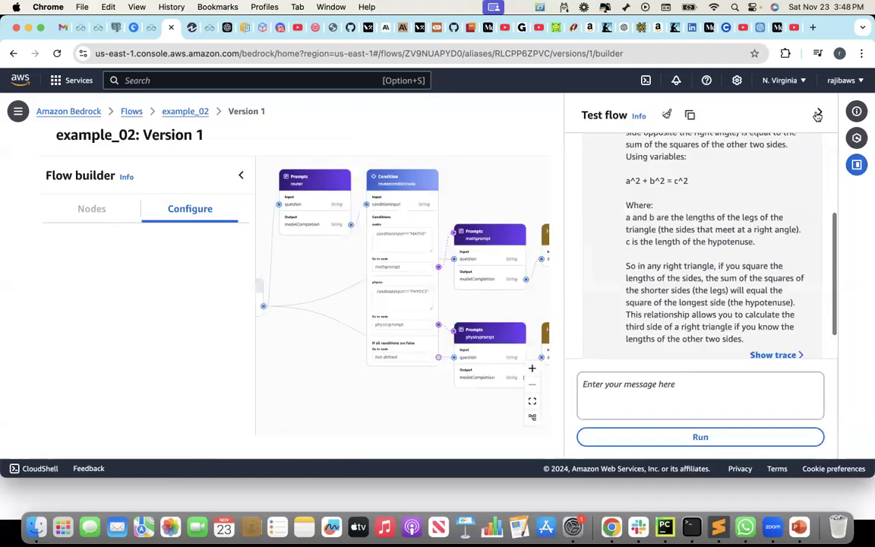
Test the flow with the question "What is refraction?"
{"action": "left_click", "coordinate": [628, 393]}
{"action": "type", "text": "What is refraction?"}
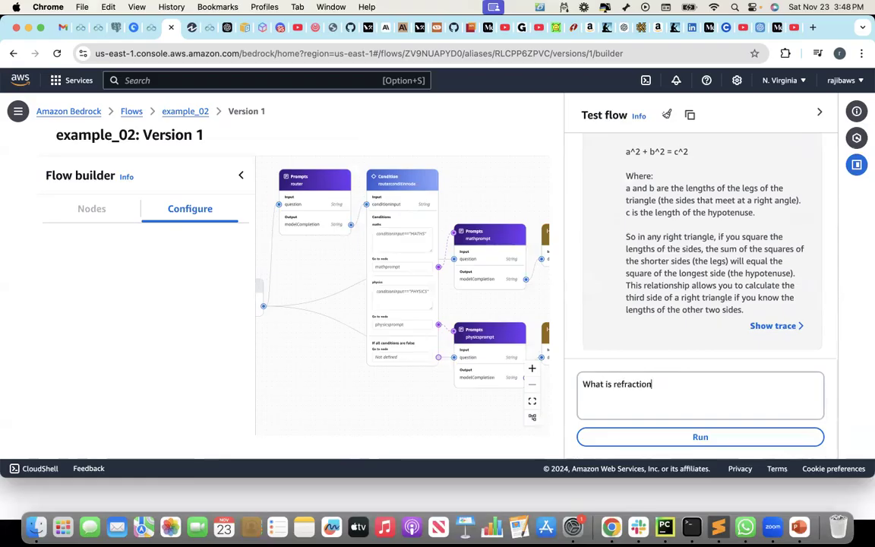
{"action": "left_click", "coordinate": [699, 444]}
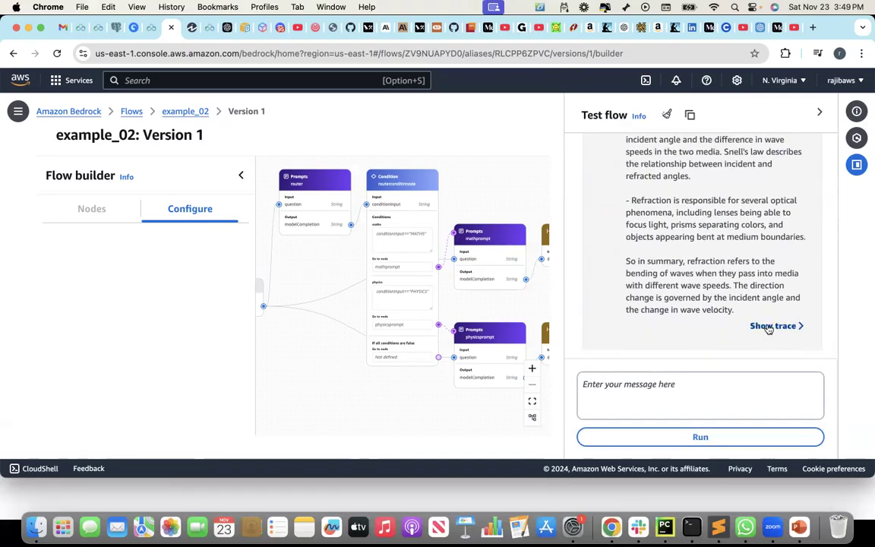
Open the flow trace of the refraction response and examine the FlowInputNode and router traces
{"action": "left_click", "coordinate": [768, 326]}
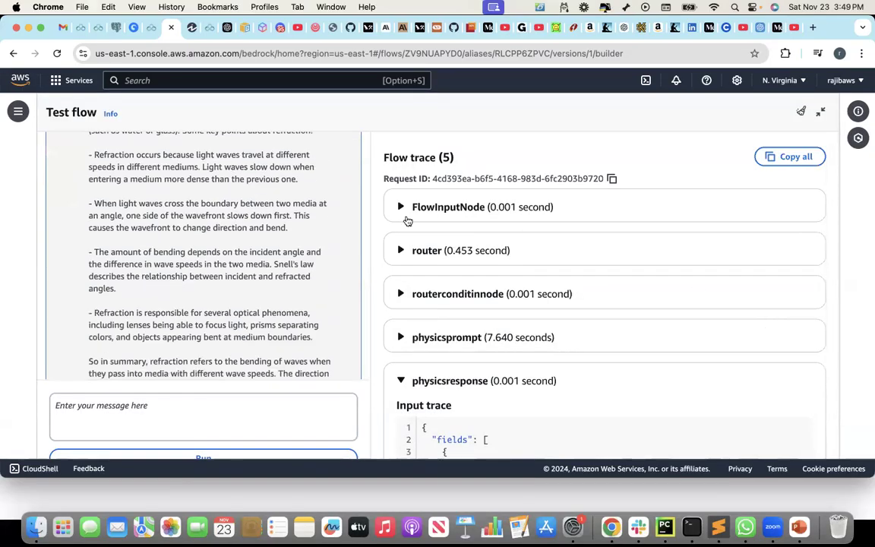
{"action": "left_click", "coordinate": [401, 206]}
{"action": "scroll", "coordinate": [491, 270], "scroll_direction": "down", "scroll_amount": 5}
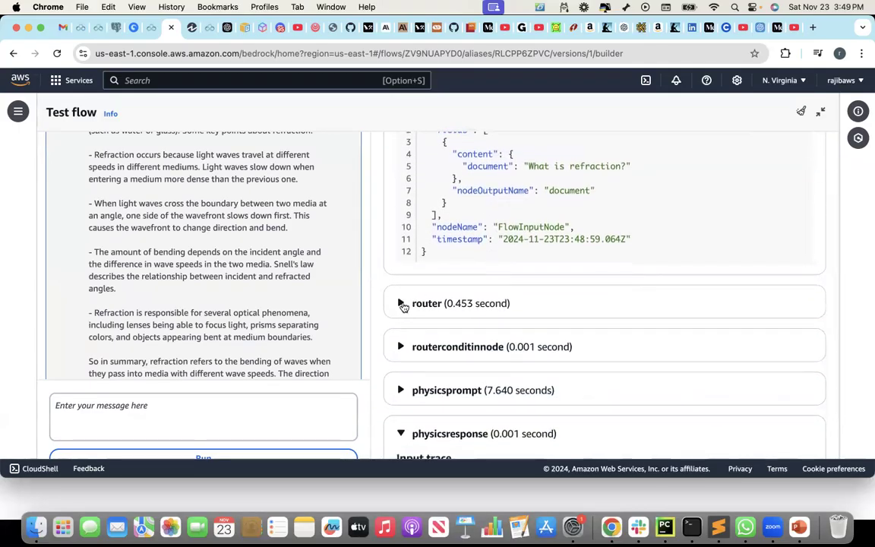
{"action": "left_click", "coordinate": [403, 303]}
{"action": "scroll", "coordinate": [531, 327], "scroll_direction": "down", "scroll_amount": 2}
{"action": "scroll", "coordinate": [532, 327], "scroll_direction": "down", "scroll_amount": 4}
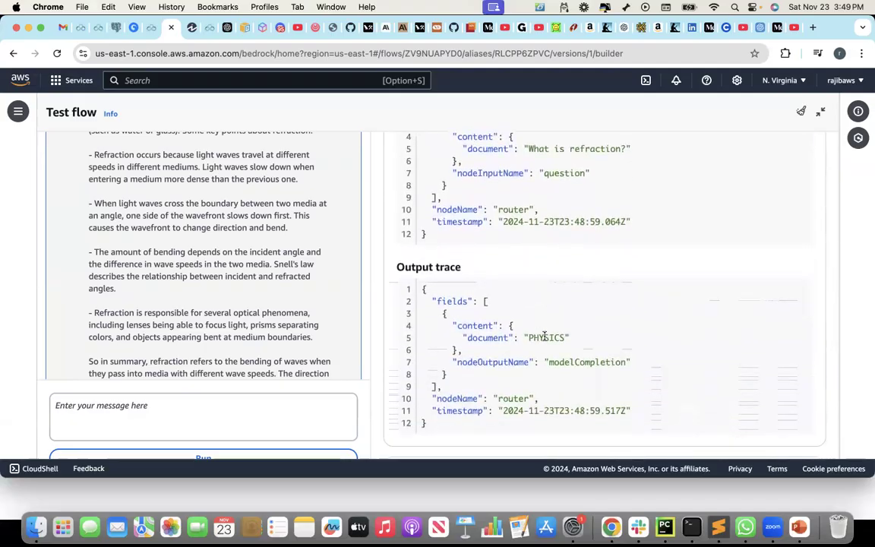
Expand routerconditinnode in the refraction question's trace and examine which condition is satisfied
{"action": "scroll", "coordinate": [544, 332], "scroll_direction": "down", "scroll_amount": 5}
{"action": "left_click", "coordinate": [402, 264]}
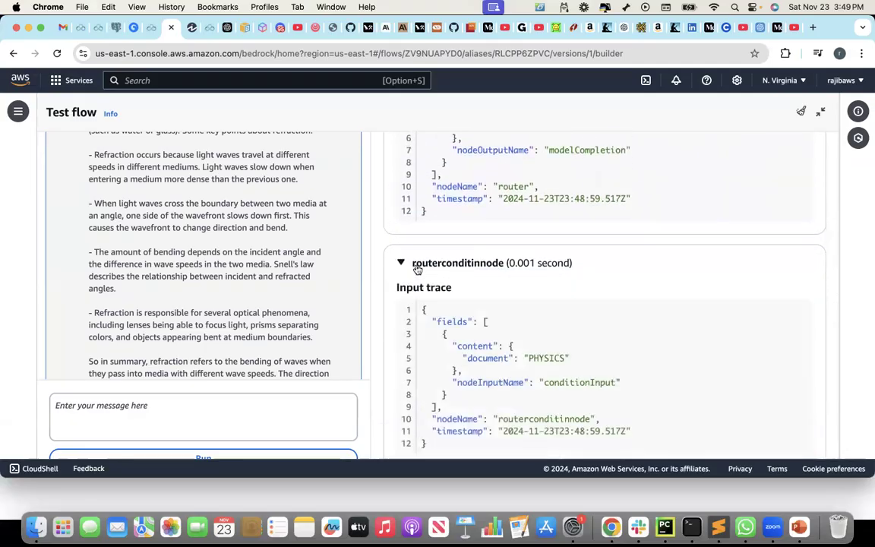
{"action": "scroll", "coordinate": [510, 343], "scroll_direction": "down", "scroll_amount": 5}
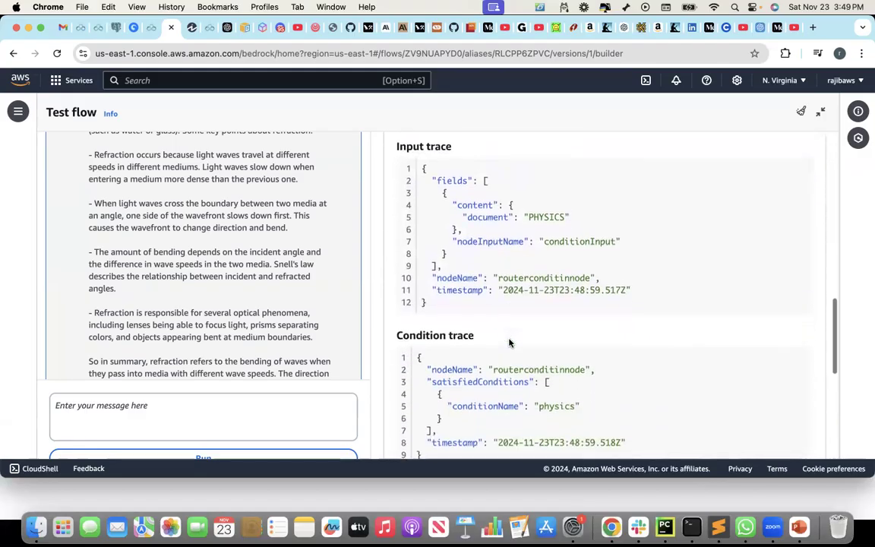
{"action": "scroll", "coordinate": [510, 343], "scroll_direction": "down", "scroll_amount": 4}
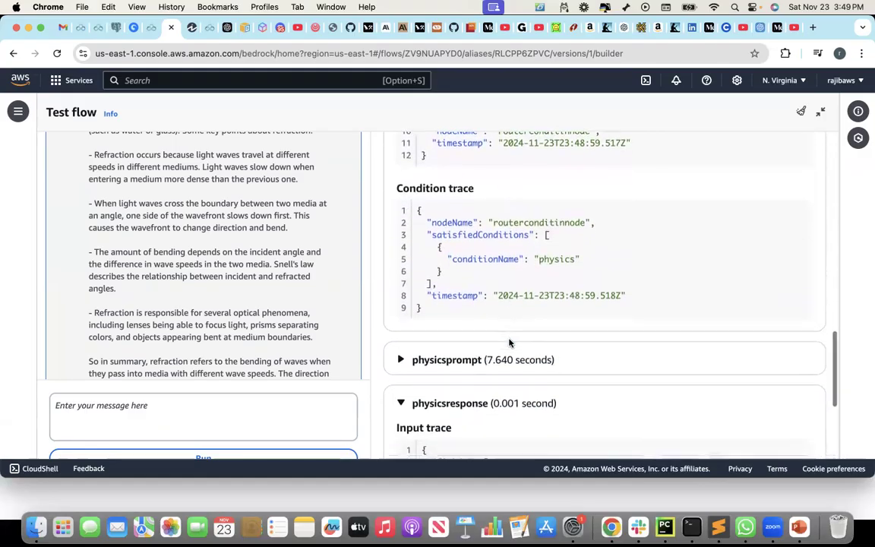
Expand the physicsprompt node and examine its input and output traces, plus the physicsresponse input trace
{"action": "left_click", "coordinate": [400, 312]}
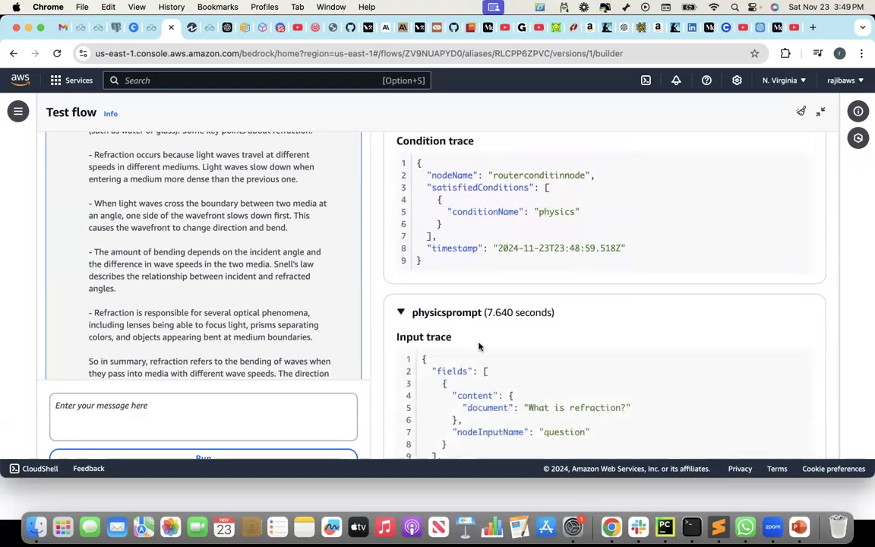
{"action": "scroll", "coordinate": [478, 345], "scroll_direction": "down", "scroll_amount": 1}
{"action": "scroll", "coordinate": [478, 346], "scroll_direction": "down", "scroll_amount": 8}
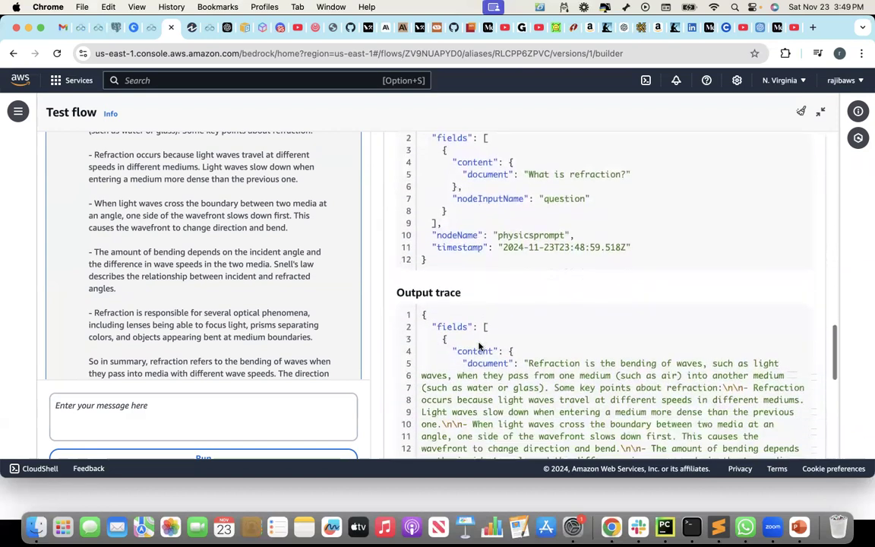
{"action": "scroll", "coordinate": [478, 346], "scroll_direction": "down", "scroll_amount": 8}
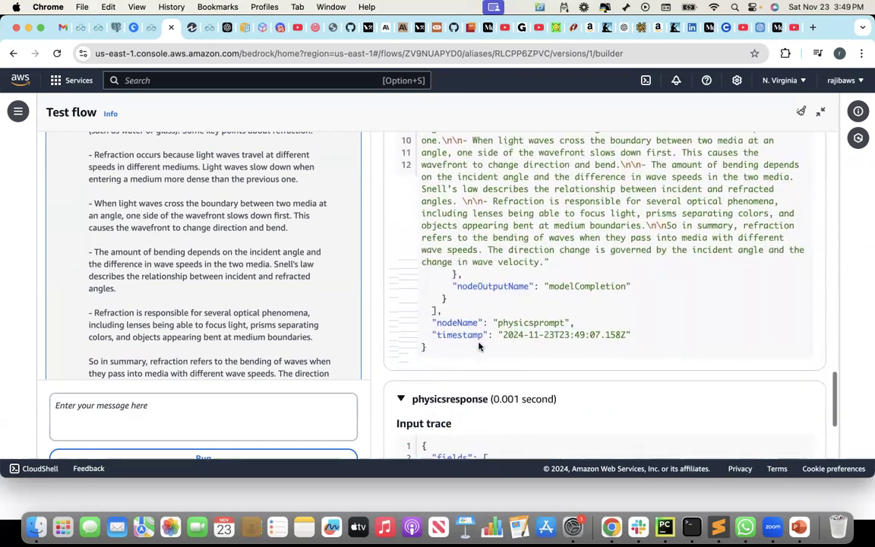
{"action": "scroll", "coordinate": [448, 334], "scroll_direction": "down", "scroll_amount": 4}
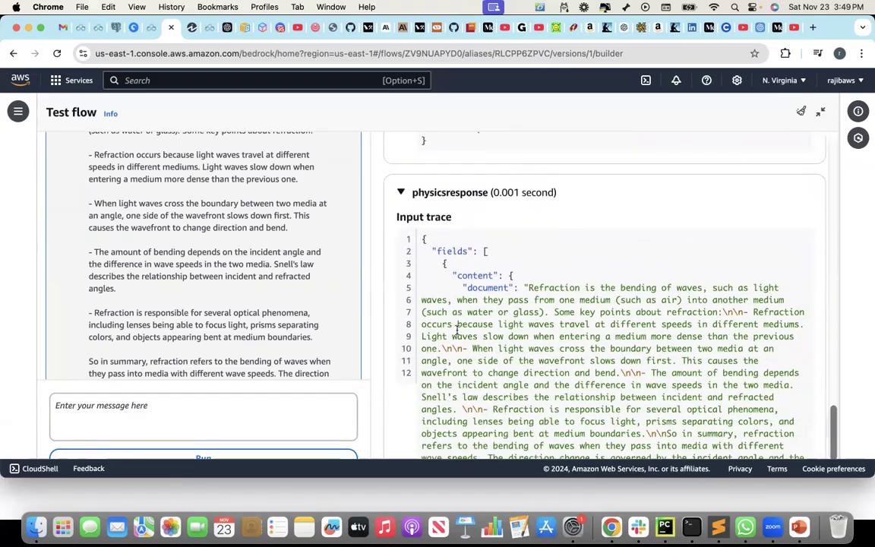
{"action": "scroll", "coordinate": [457, 327], "scroll_direction": "down", "scroll_amount": 6}
{"action": "scroll", "coordinate": [457, 329], "scroll_direction": "up", "scroll_amount": 11}
{"action": "scroll", "coordinate": [456, 332], "scroll_direction": "down", "scroll_amount": 16}
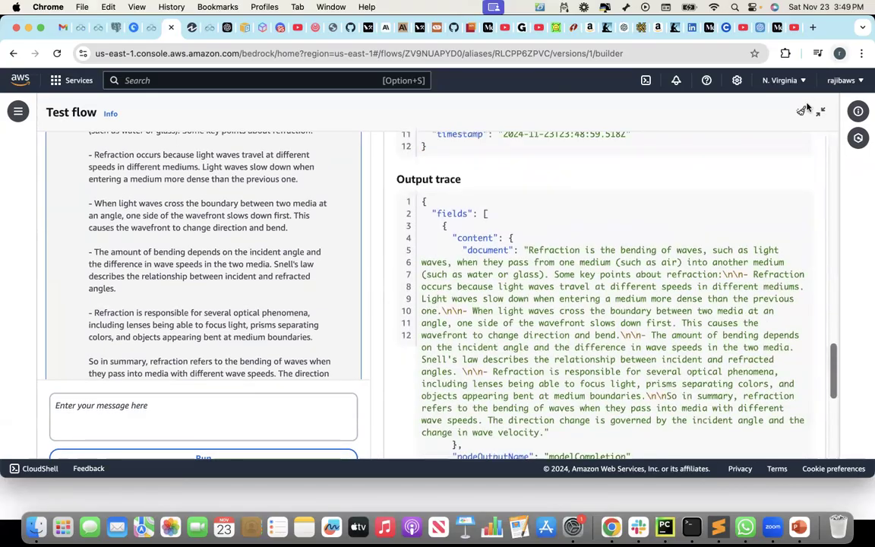
Collapse the expanded trace view and return to the list of Bedrock flows
{"action": "left_click", "coordinate": [820, 112]}
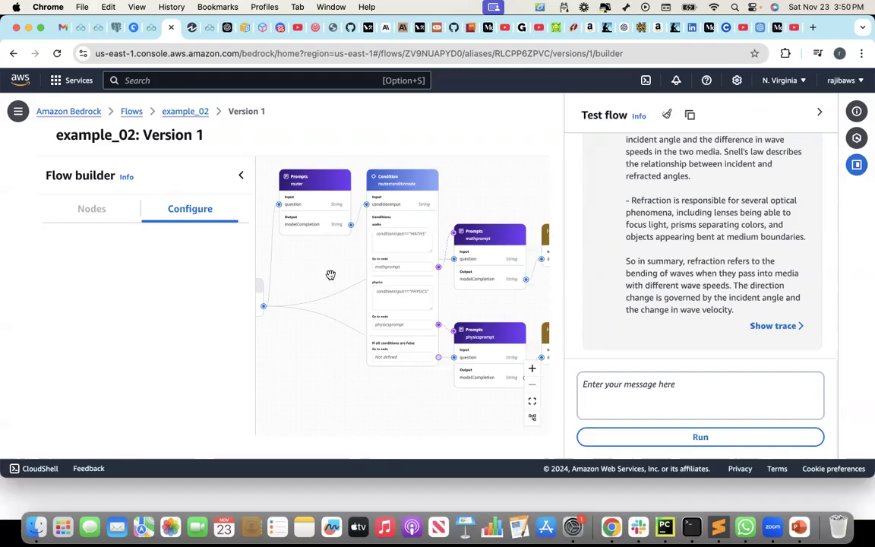
{"action": "left_click", "coordinate": [132, 112]}
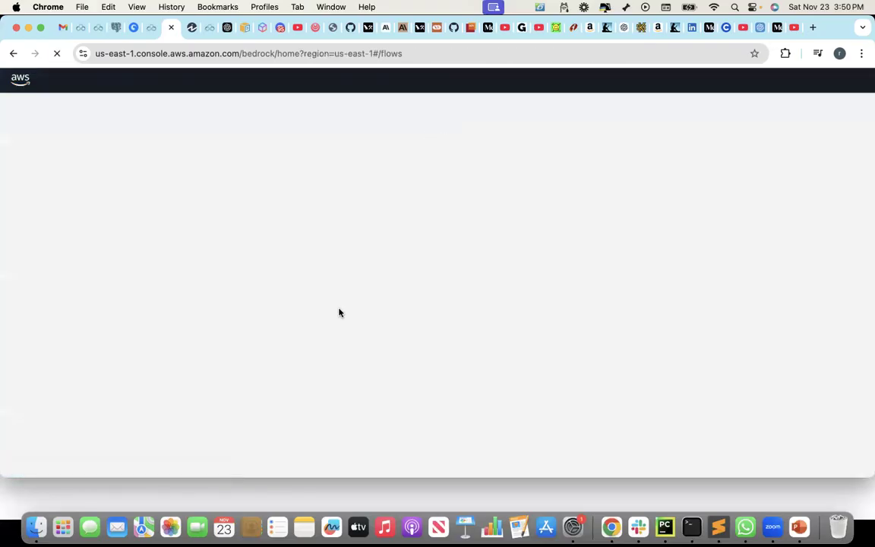